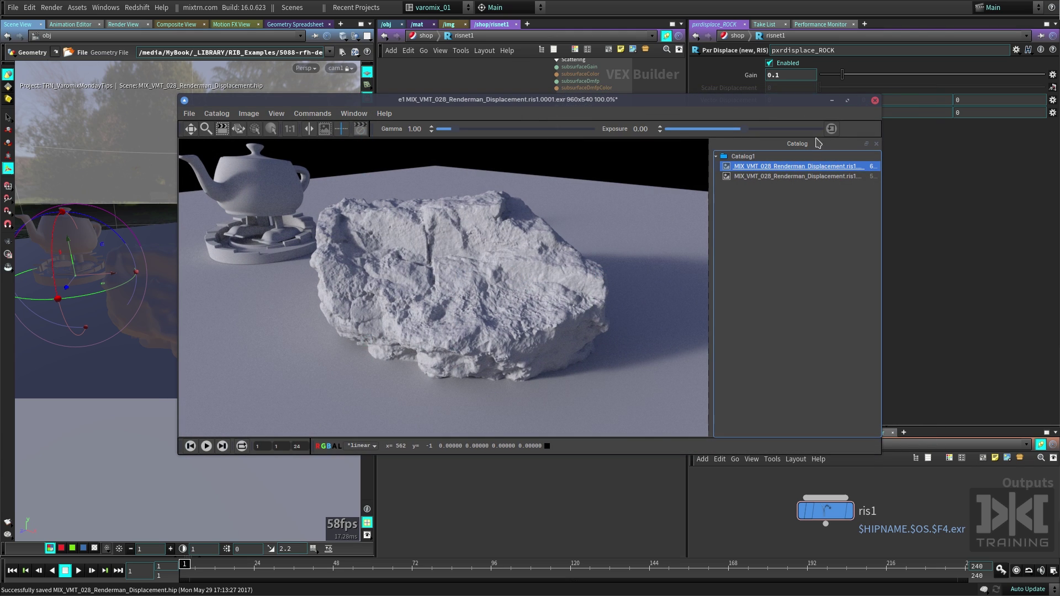
- Minimize the render window and, in the /obj network, move the teapot node beside the pxrdomelight1 node
click(806, 177)
click(831, 101)
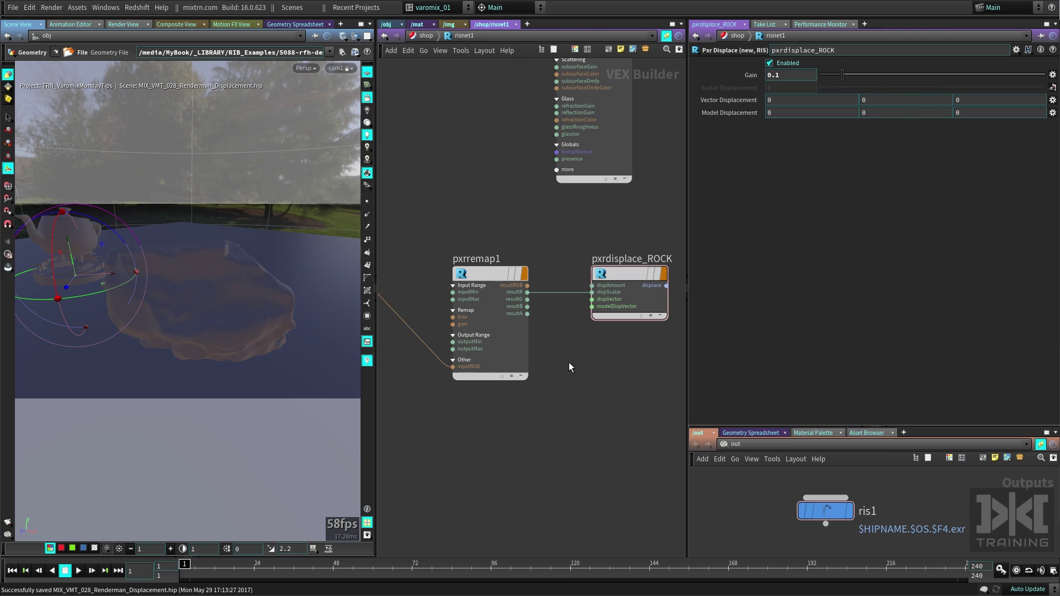
click(388, 24)
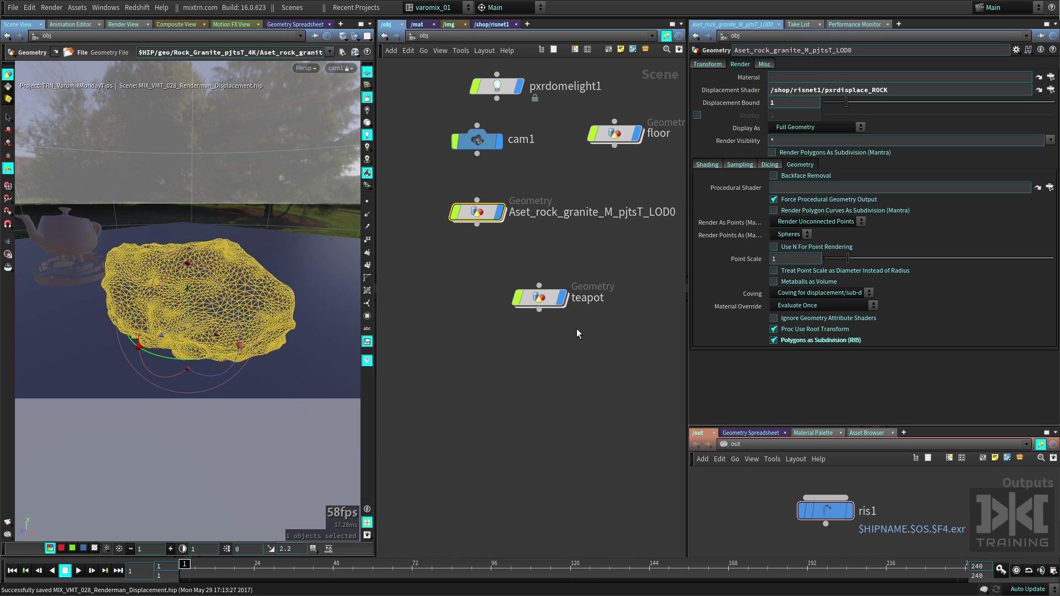
drag(547, 303, 394, 93)
middle_drag(497, 310, 563, 320)
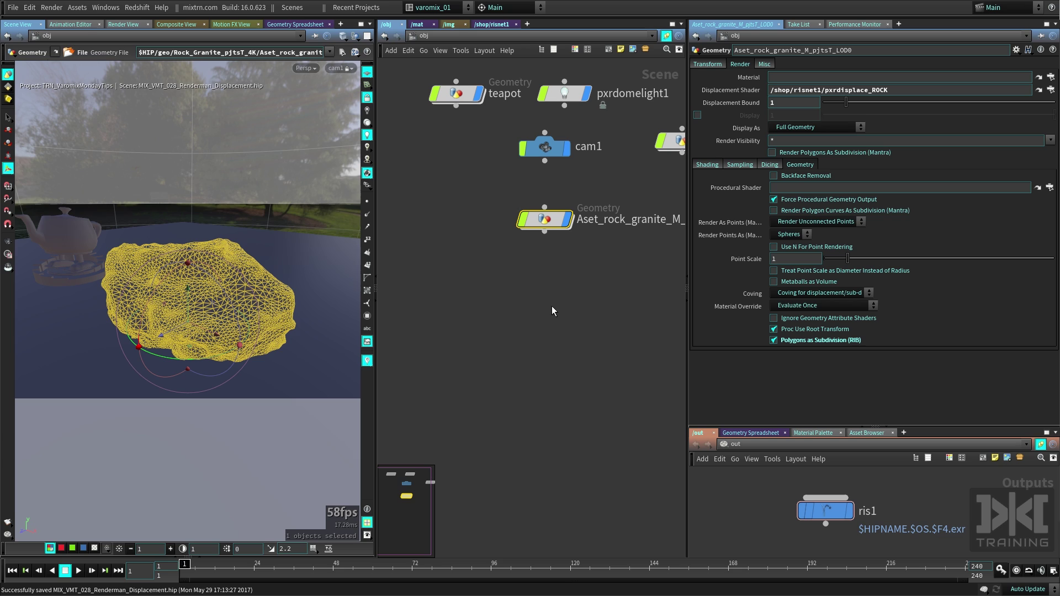
middle_drag(555, 289, 518, 233)
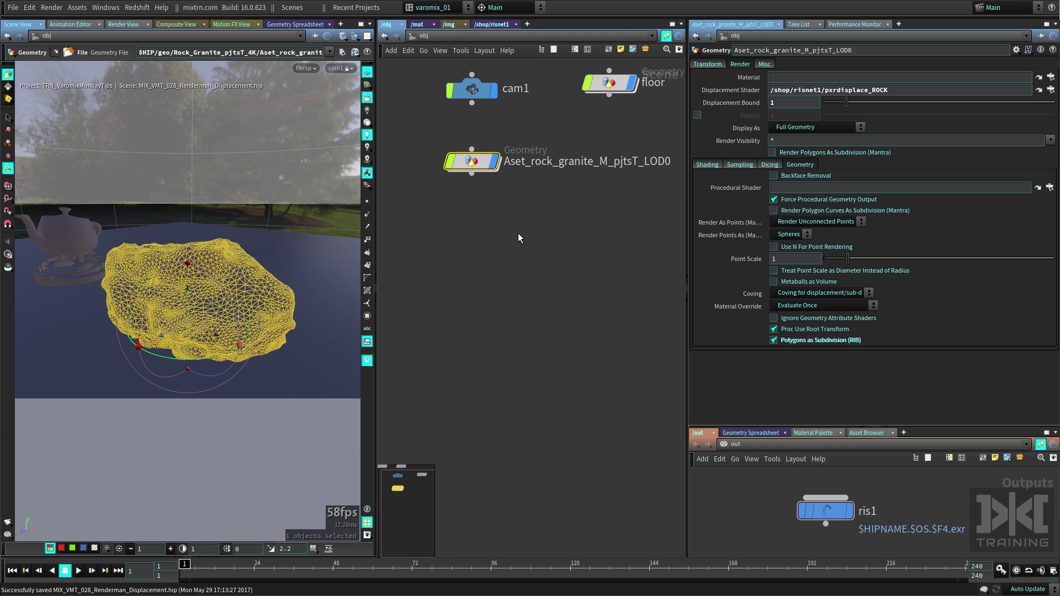
- Import the geometry file Aset_rock_granite_M_pjtsT_LOD0.obj from $HIP/geo/Rock_Granite_pjtsT_4K/
click(12, 7)
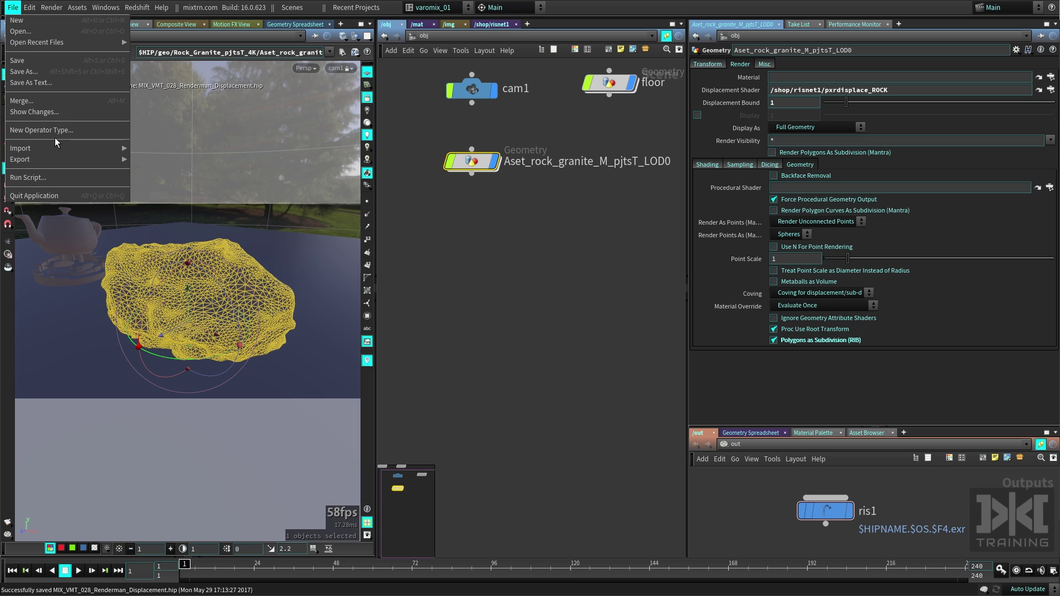
mouse_move(68, 148)
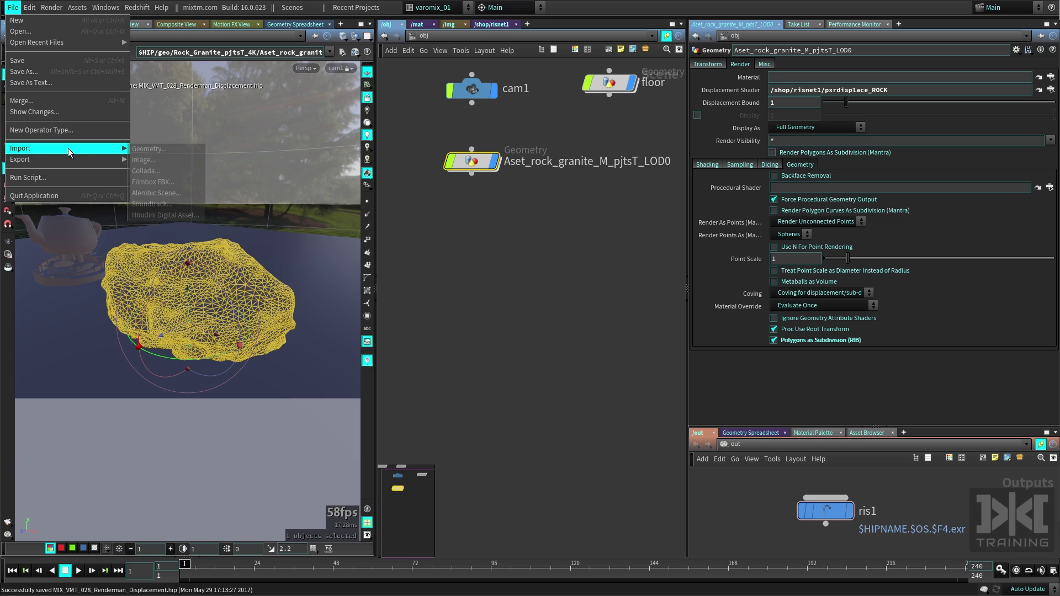
click(183, 150)
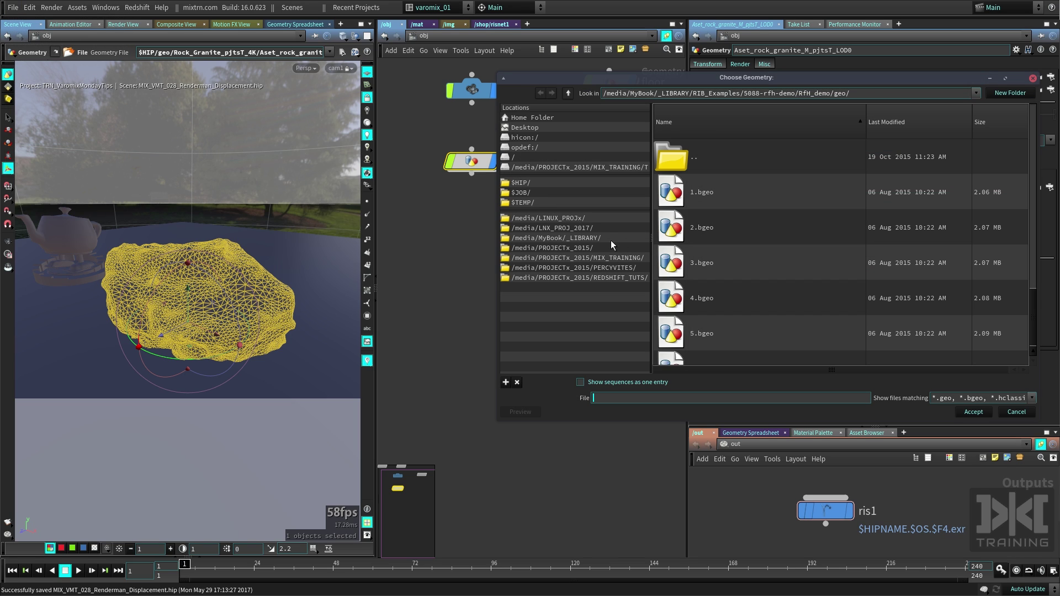
click(520, 183)
scroll(712, 309, down, 5)
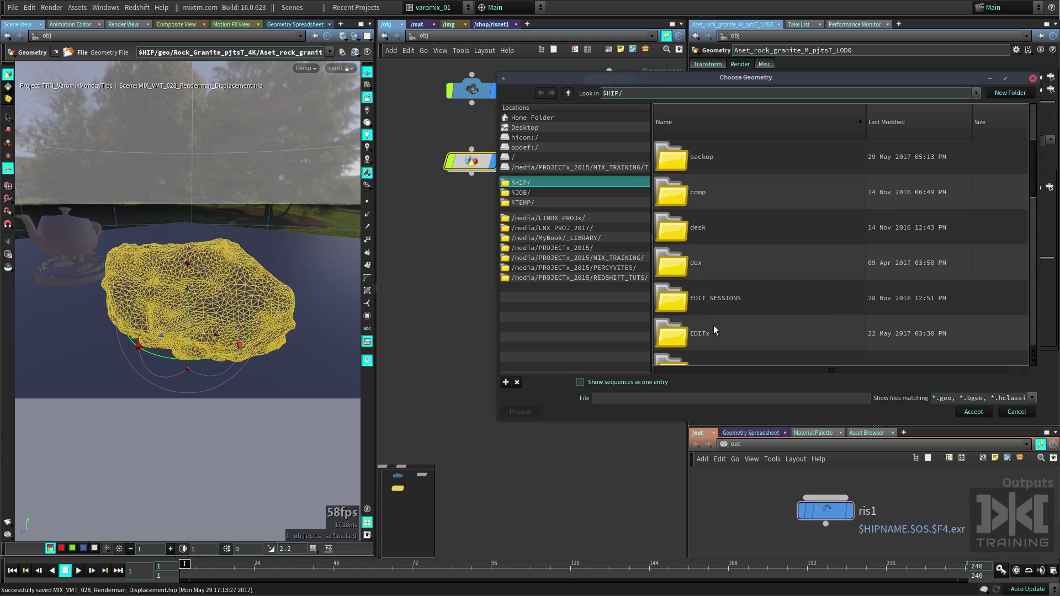
double_click(696, 263)
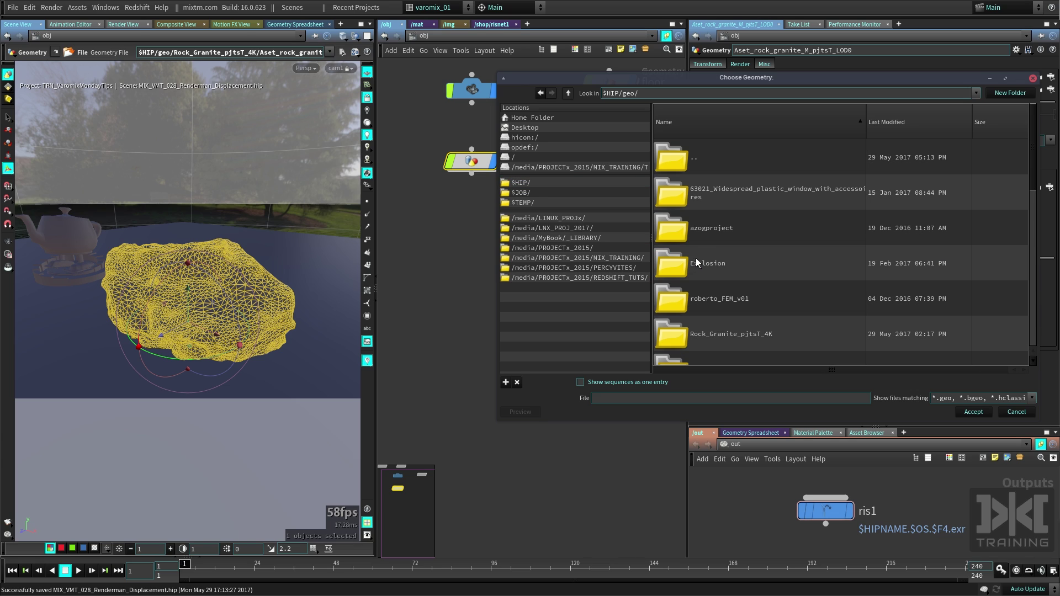
scroll(795, 237, down, 3)
double_click(788, 227)
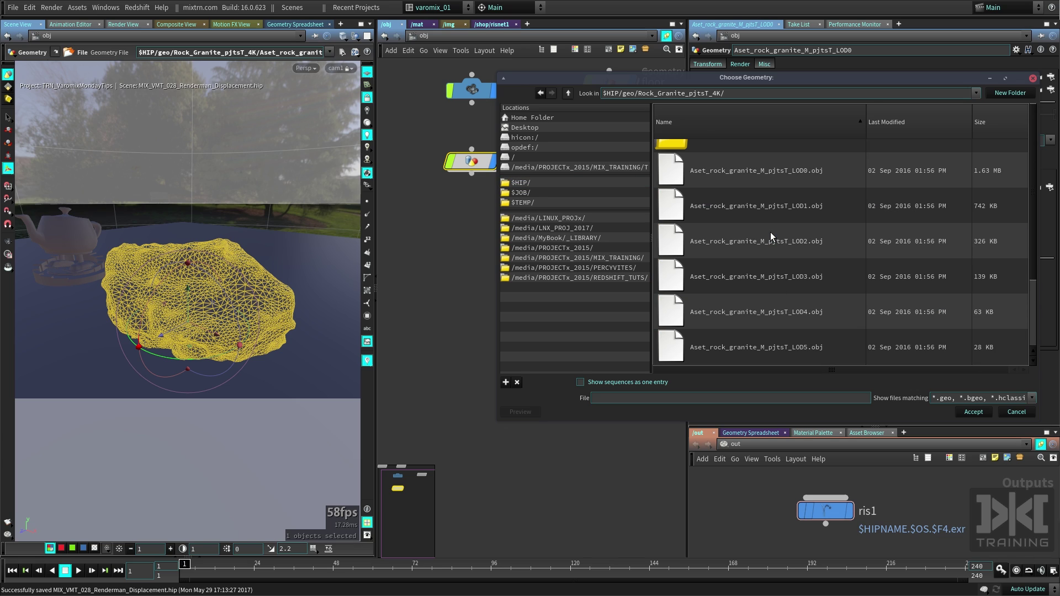
click(895, 187)
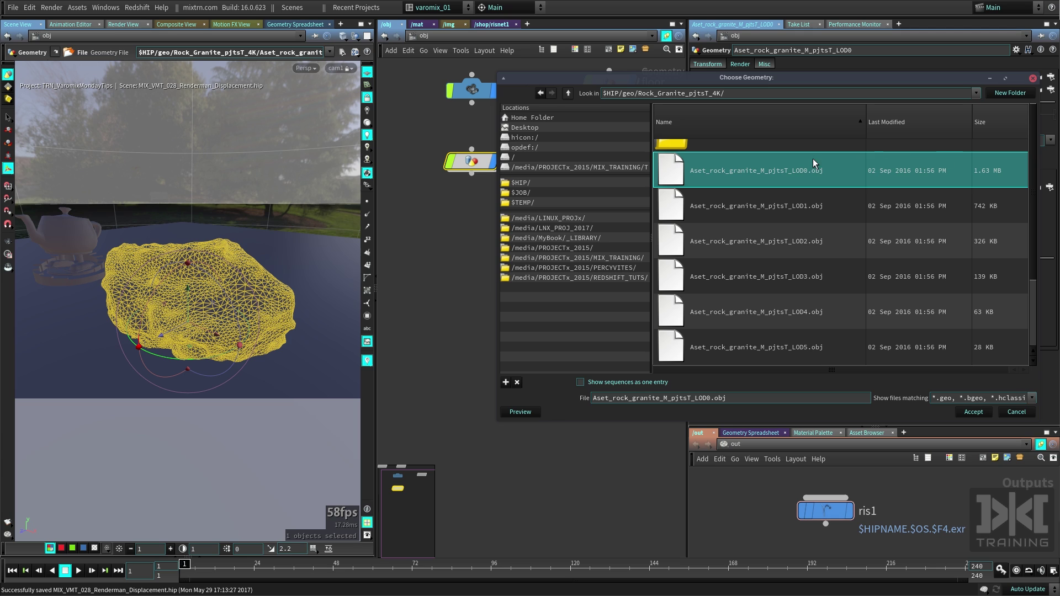
scroll(800, 240, up, 1)
click(974, 411)
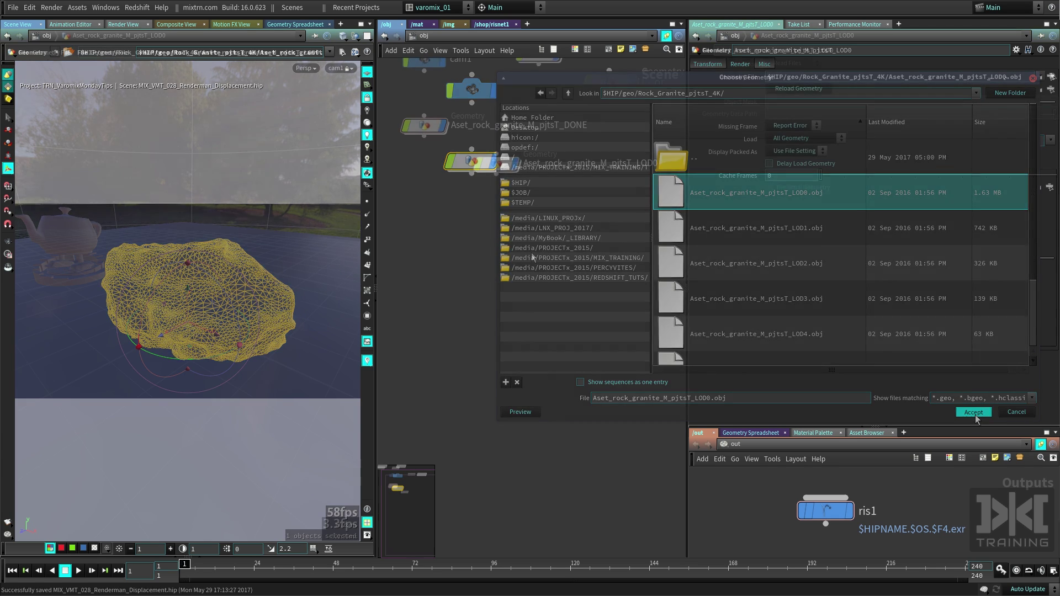
- Place the imported rock node below the DONE rock node and rename it Aset_rock_granite_M_pjtsT_TUT
drag(497, 174, 439, 235)
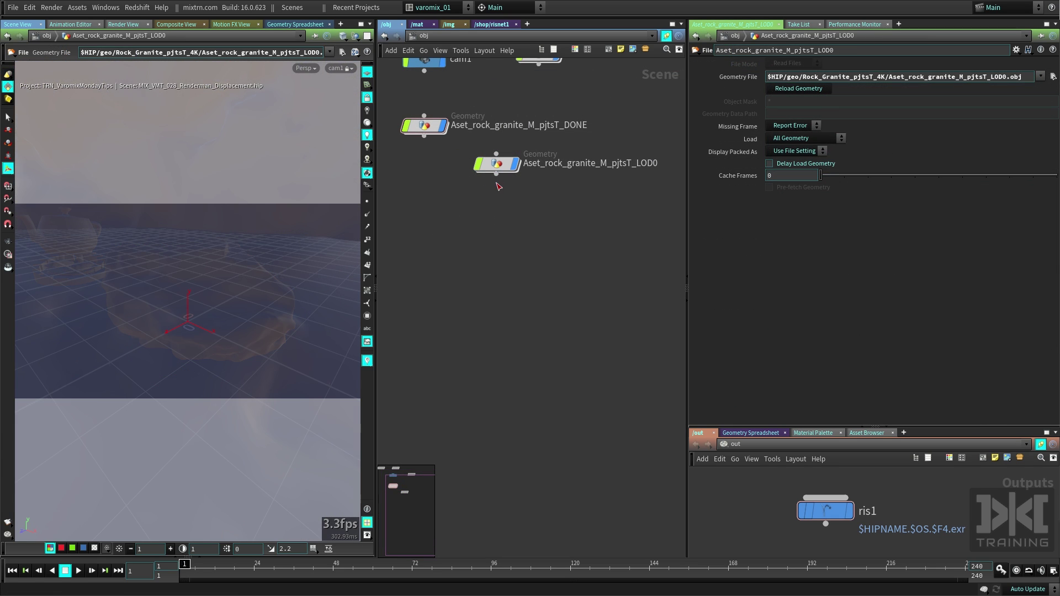
drag(496, 164, 419, 210)
double_click(562, 210)
drag(562, 210, 574, 208)
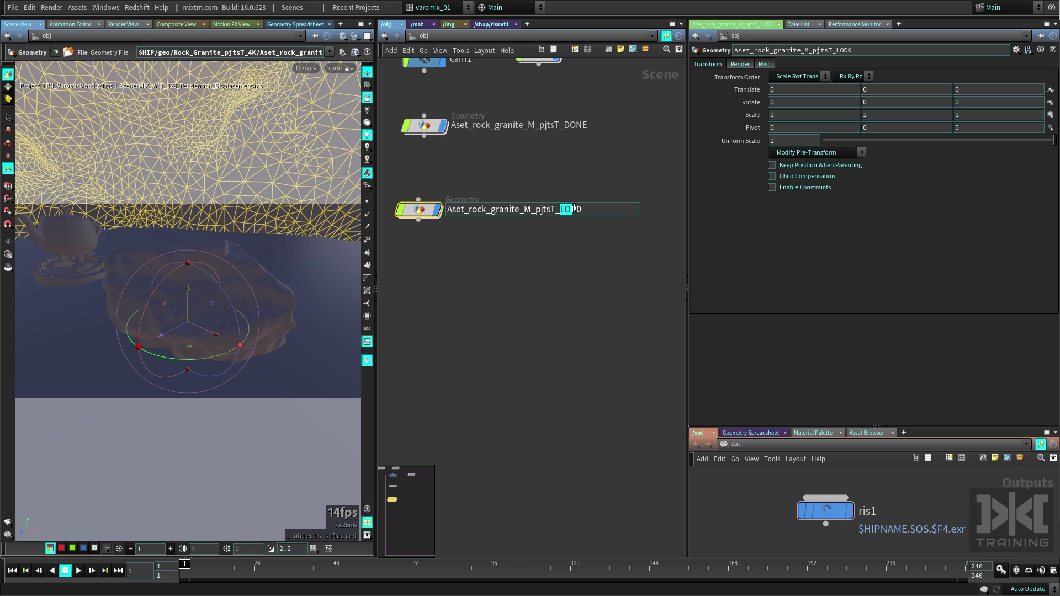
text(TUT)
key(Return)
- Set the uniform scale of the Aset_rock_granite_M_pjtsT_TUT rock to 0.1 and look at the scene through cam1
click(499, 169)
key(h)
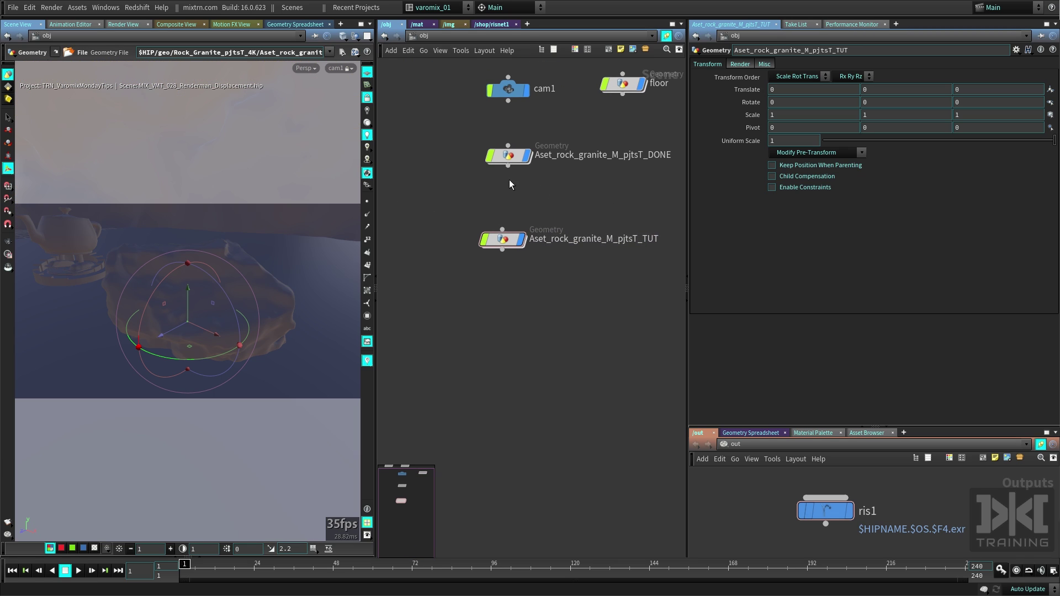
click(502, 239)
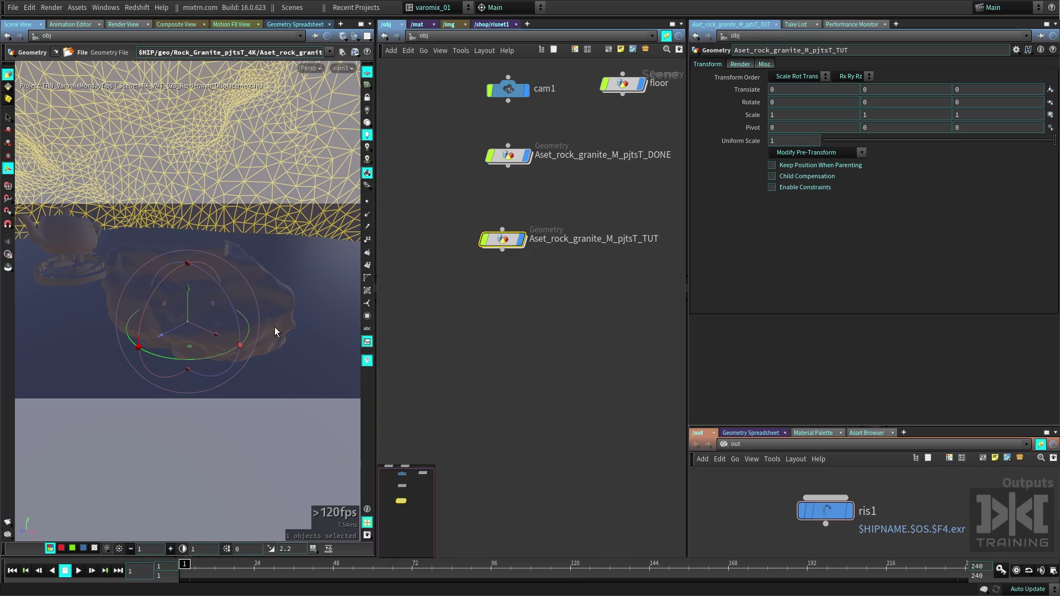
mouse_move(274, 326)
mouse_down()
mouse_move(158, 308)
mouse_move(95, 313)
mouse_move(267, 320)
mouse_move(275, 307)
mouse_up()
key(Return)
click(507, 155)
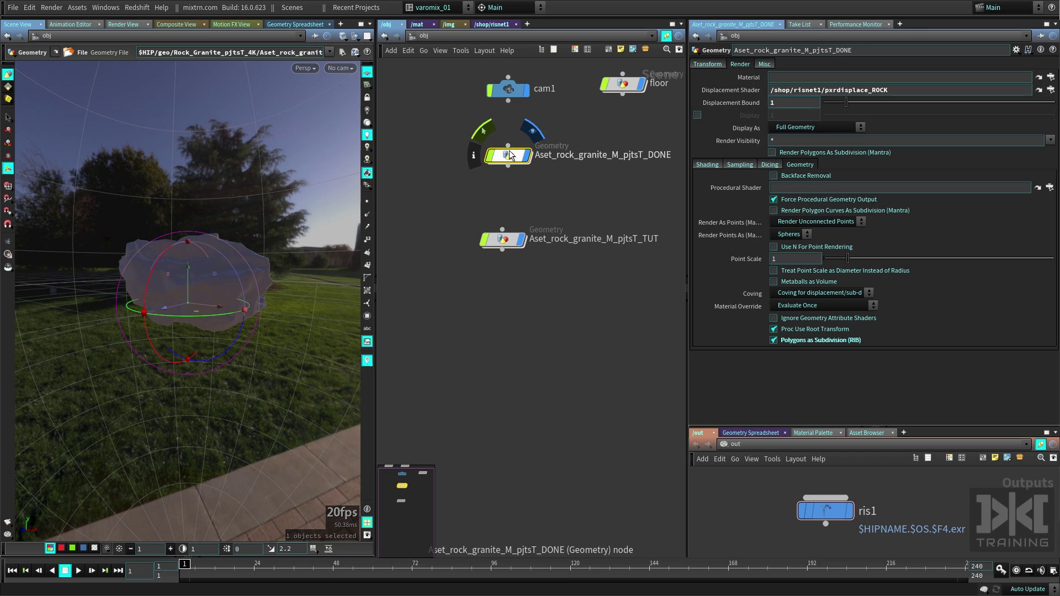
click(715, 65)
click(560, 243)
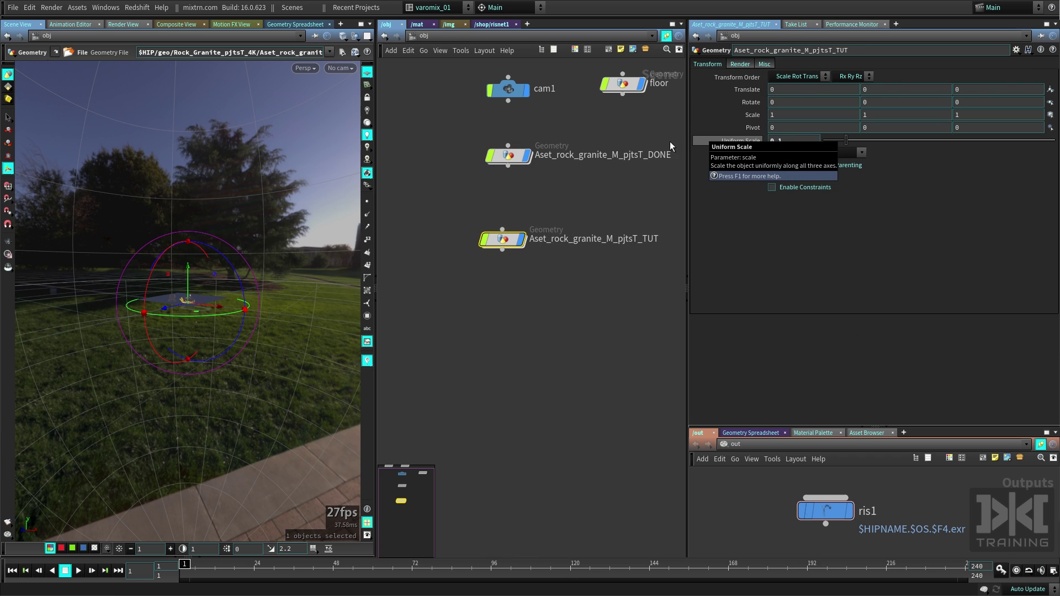
click(333, 67)
click(346, 121)
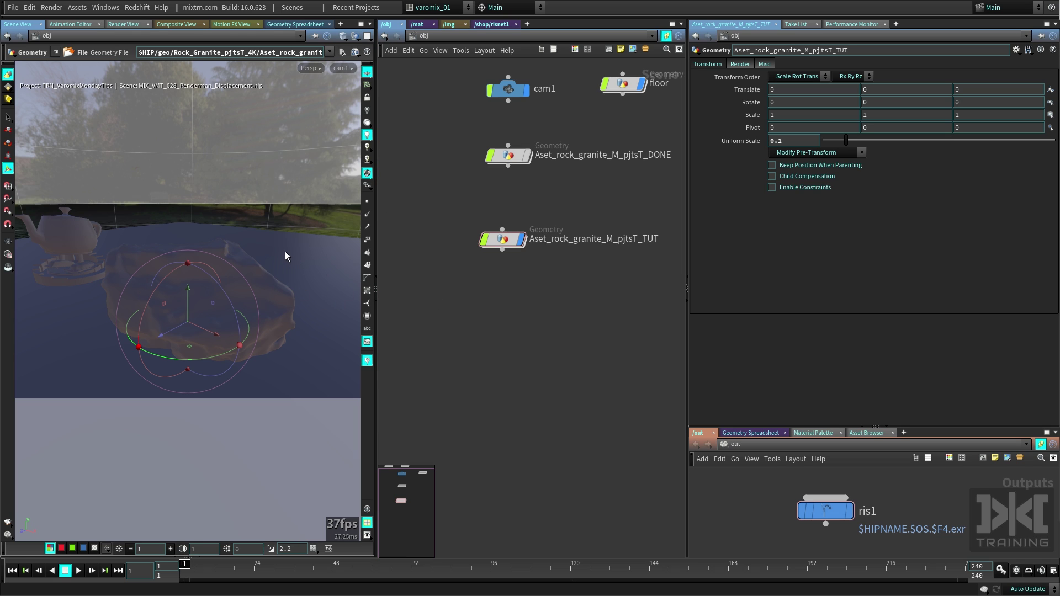
- Turn off the display of environment lights as backgrounds in the viewport's display options
key(d)
drag(312, 152, 586, 148)
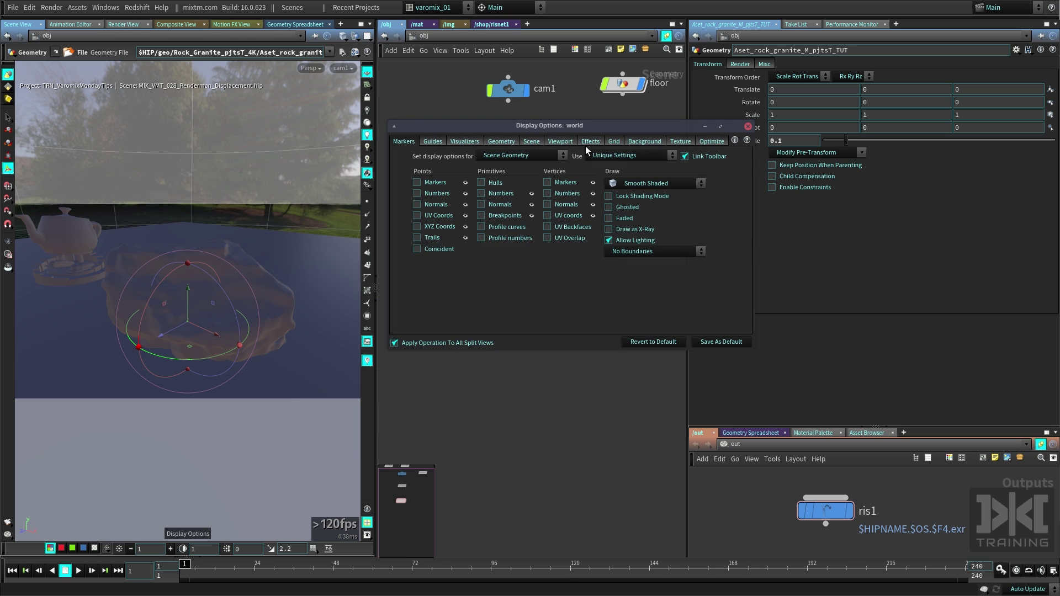
click(500, 141)
click(644, 141)
click(511, 157)
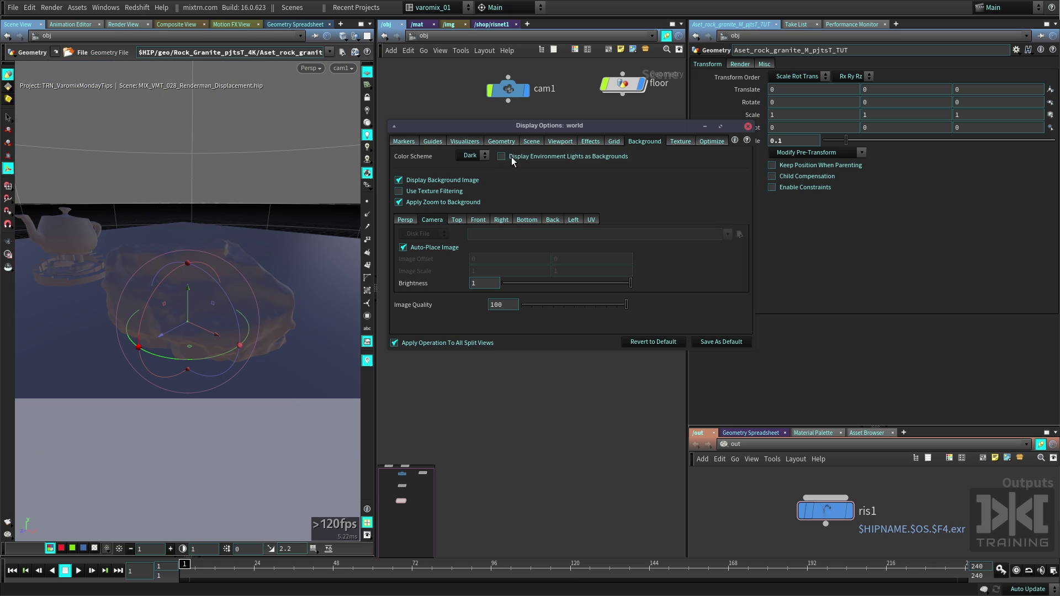
click(749, 127)
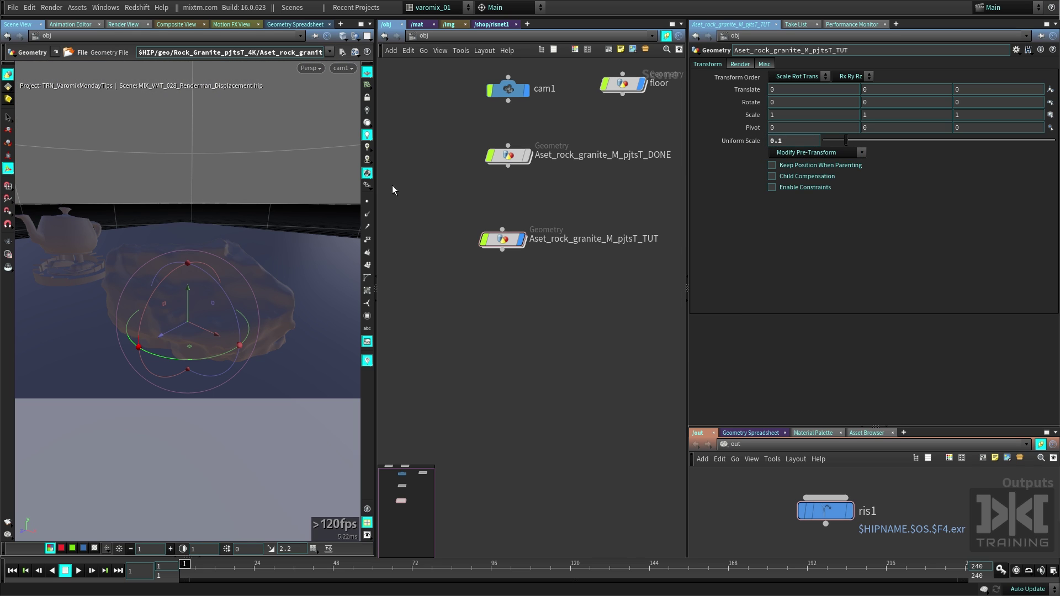
- Switch the viewport to headlight-only lighting and show the rock shaded with its wireframe to inspect the mesh
click(367, 122)
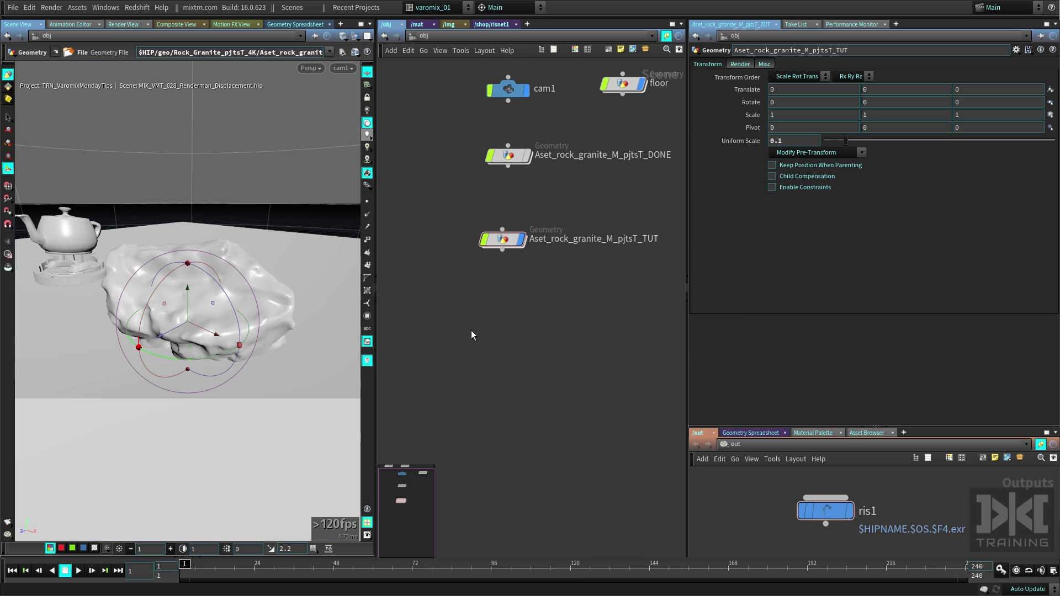
drag(356, 290, 230, 322)
right_drag(230, 322, 254, 350)
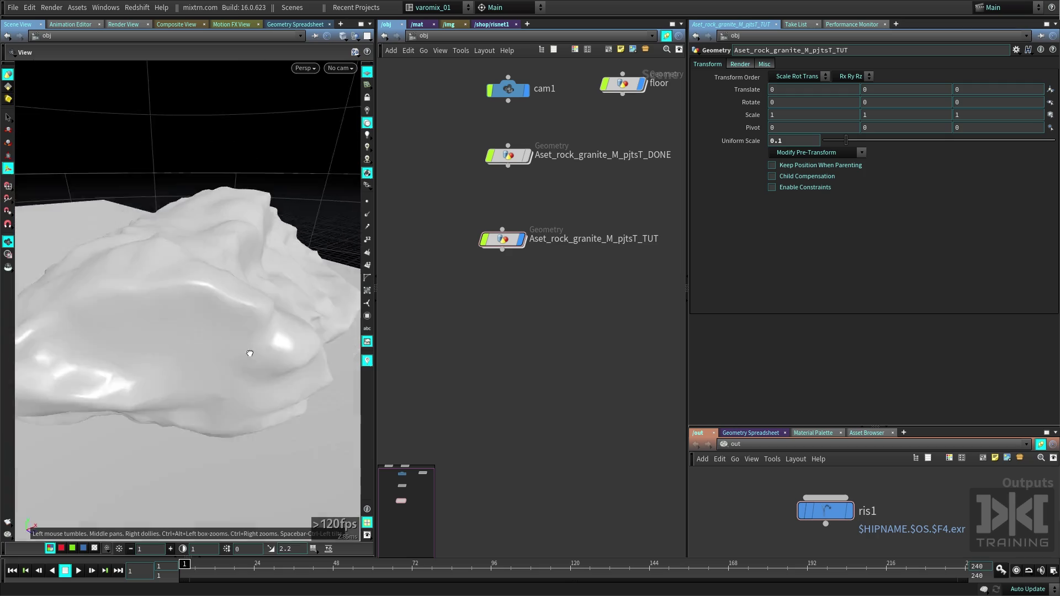
scroll(253, 350, down, 3)
key(Escape)
key(w)
mouse_move(210, 360)
mouse_down()
mouse_move(261, 369)
mouse_move(232, 359)
mouse_up()
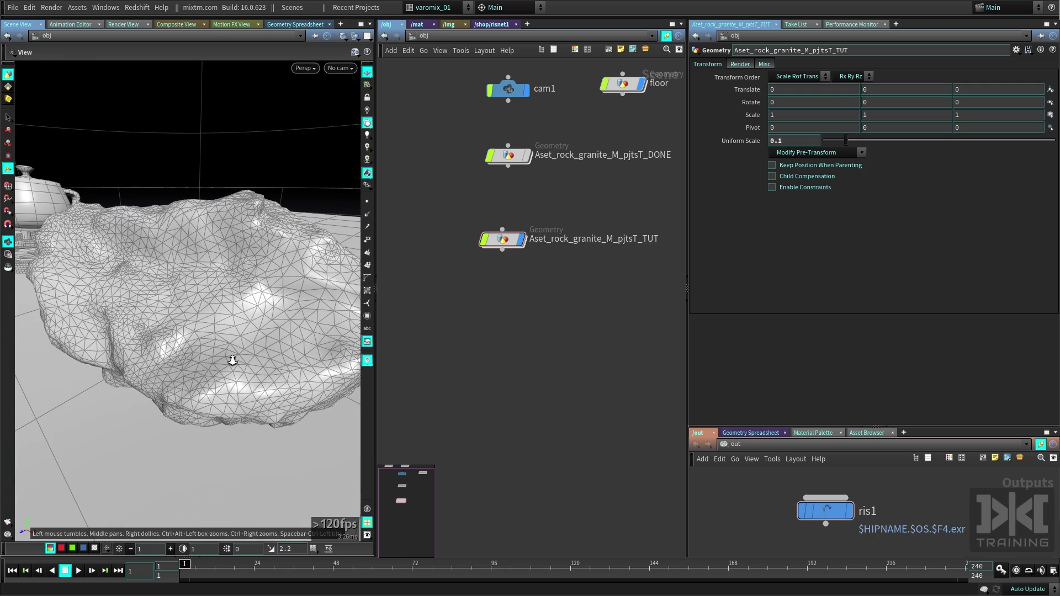
right_drag(232, 360, 228, 378)
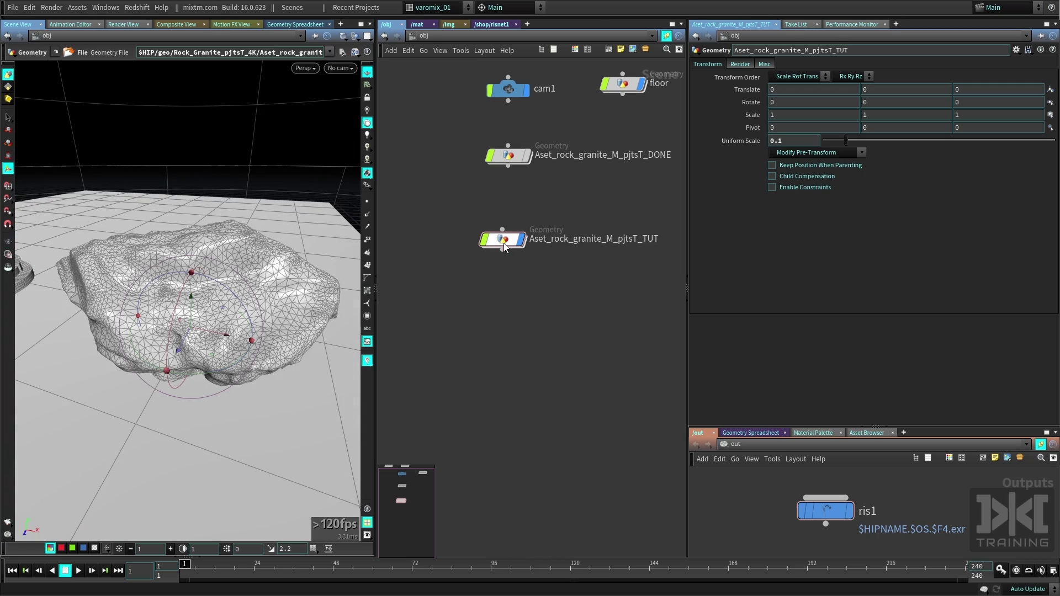
- Examine the point, primitive and attribute information of the file node inside the TUT rock and return to the object level
double_click(503, 243)
middle_drag(531, 309, 567, 297)
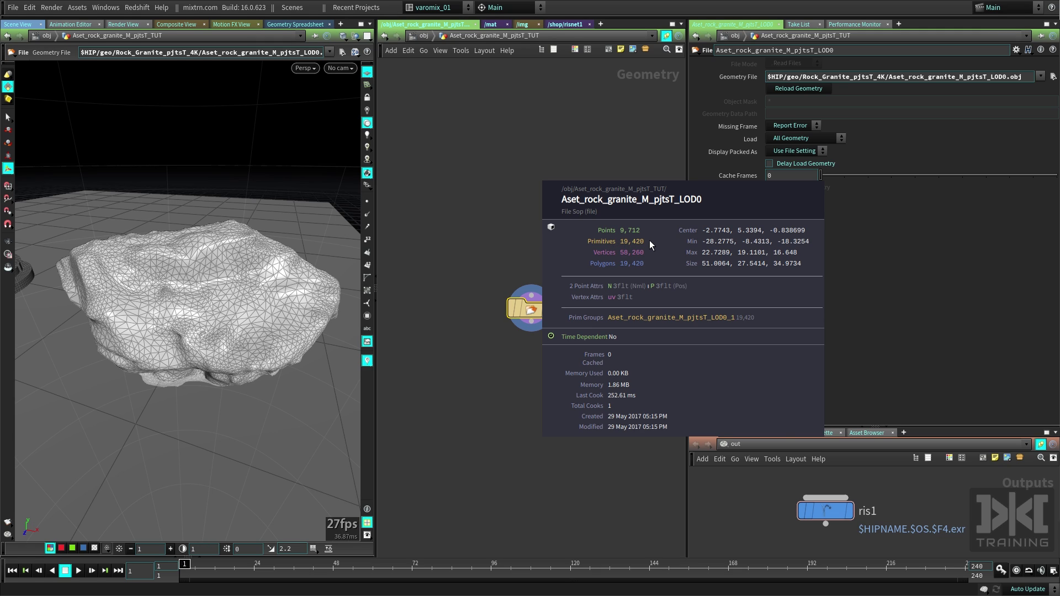
mouse_move(536, 316)
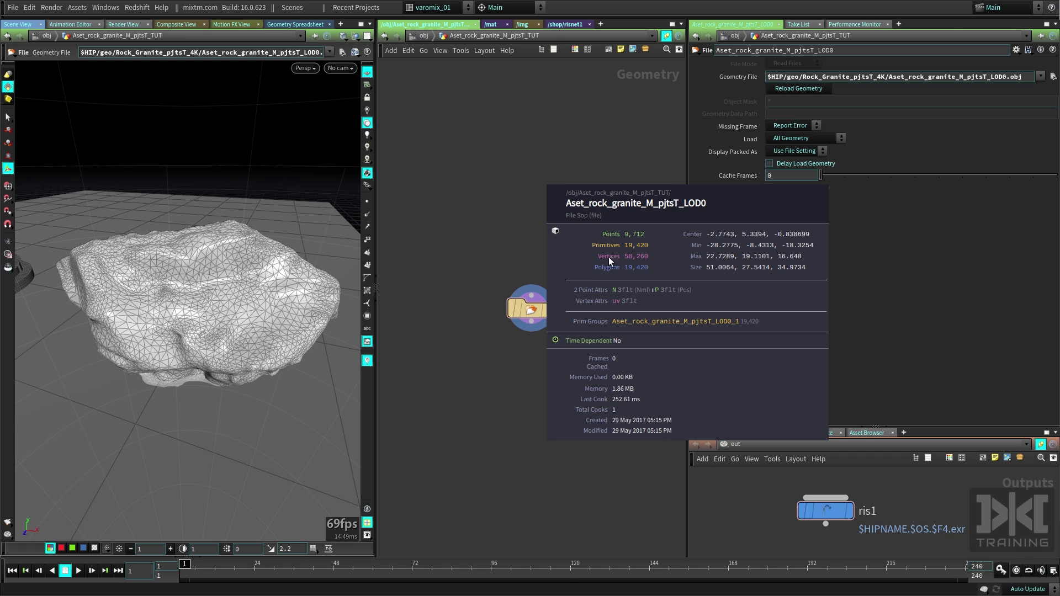
key(u)
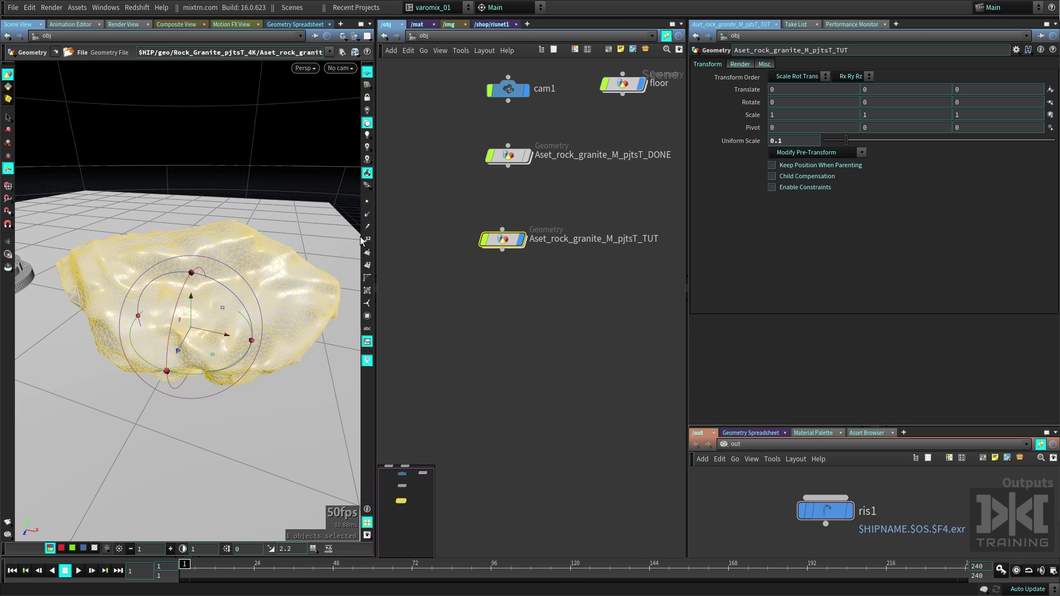
- Show the shelf tools and rearrange the workspace by widening the viewport and shifting the ris1 render node
click(571, 18)
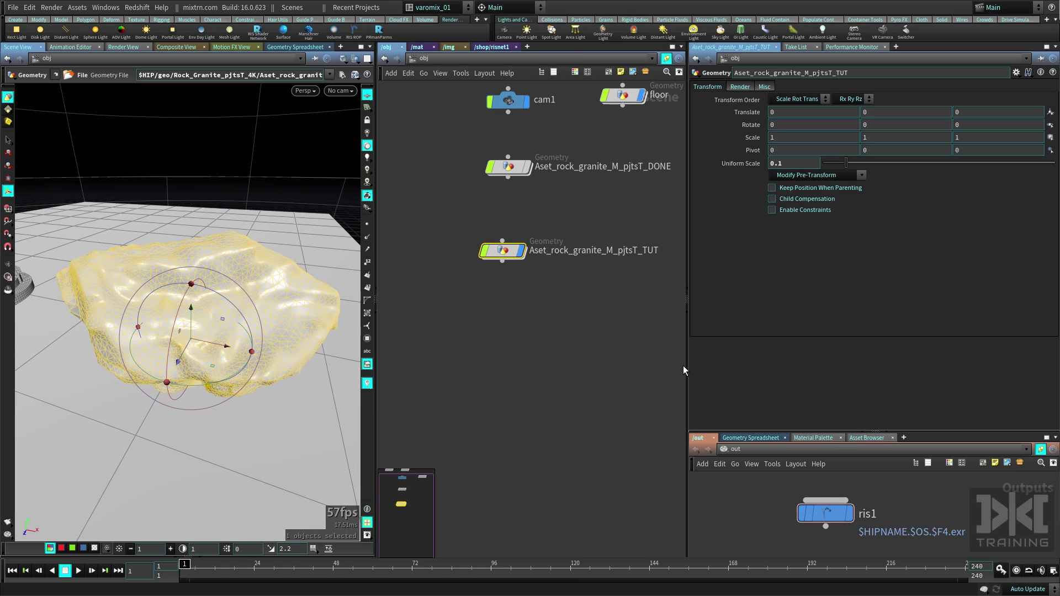
drag(686, 370, 707, 370)
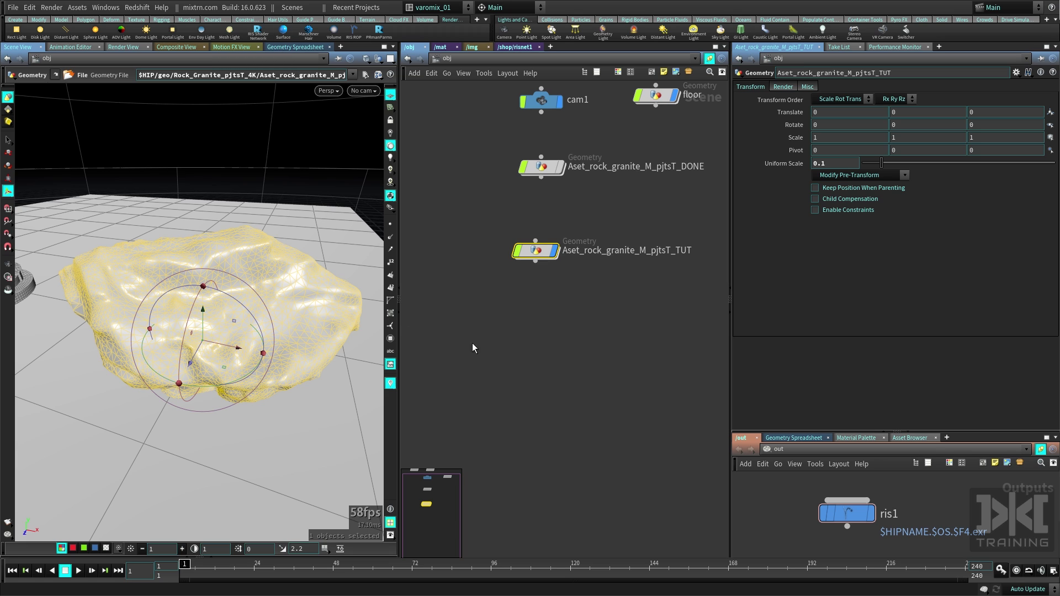
drag(856, 505, 874, 524)
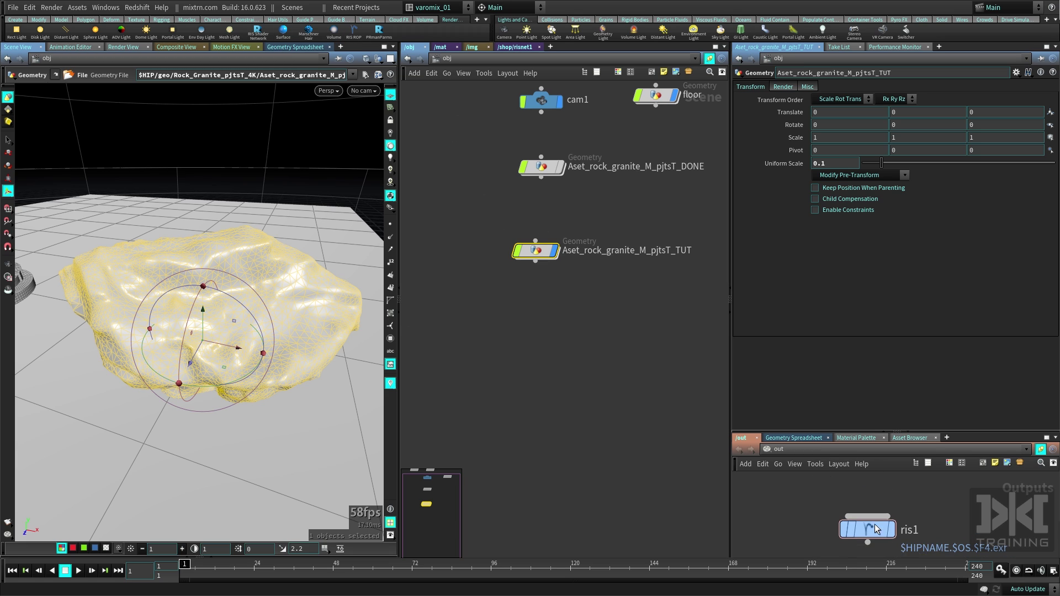
- Show the top level of the /shop network, where the risnet1 shader network sits, in the network editor
click(512, 48)
click(442, 48)
click(446, 58)
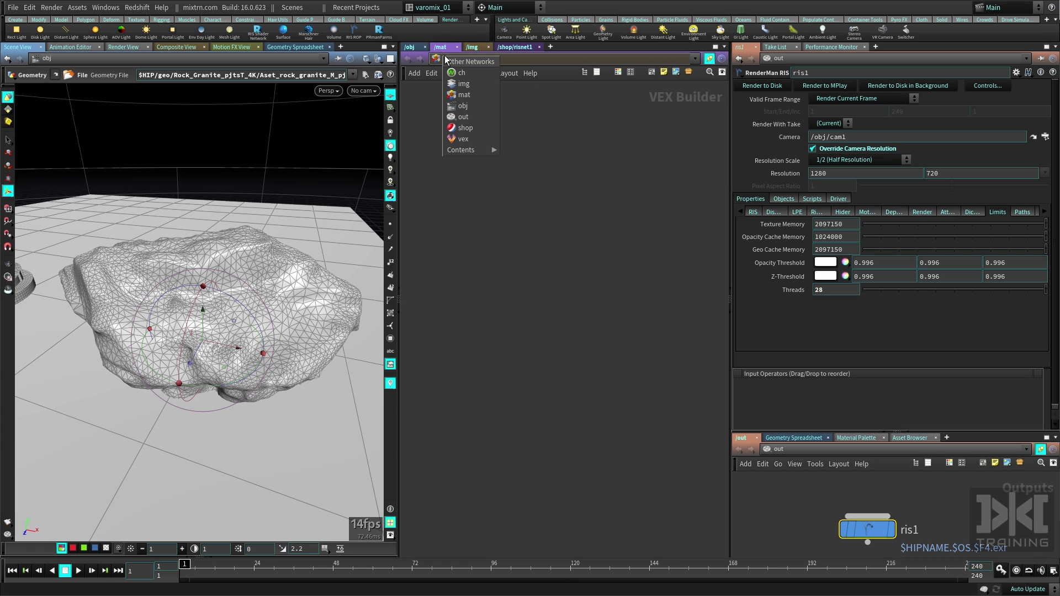
click(464, 138)
click(514, 47)
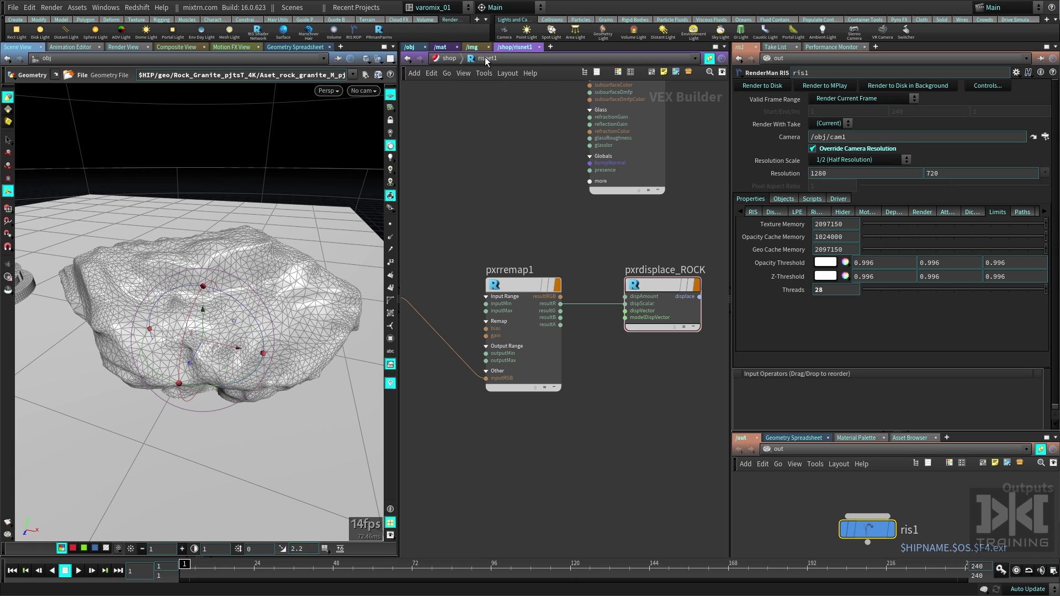
click(452, 59)
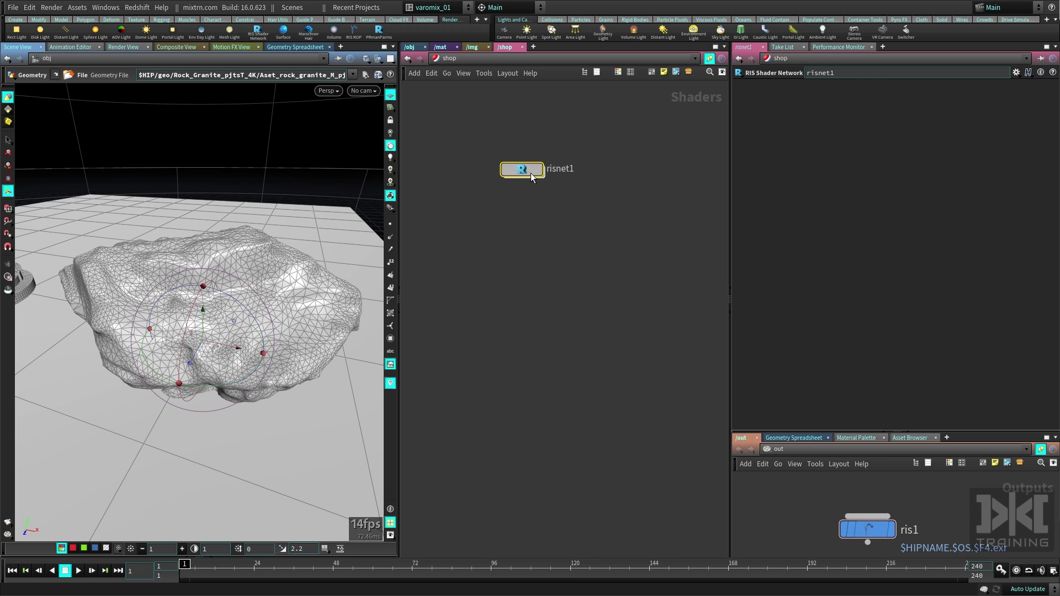
- Enter the risnet1 network and separate the pxrpathtracer1 and pxrsurface1 nodes, placing the surface node in an empty area below
double_click(530, 172)
middle_drag(607, 436, 606, 336)
scroll(622, 403, down, 2)
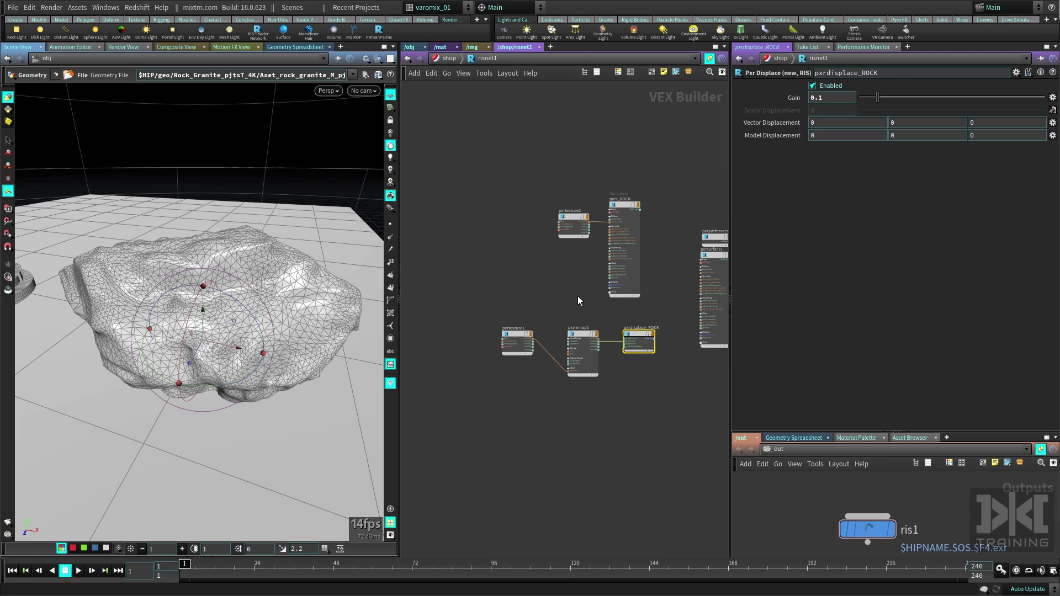
middle_drag(577, 297, 490, 299)
drag(533, 360, 583, 312)
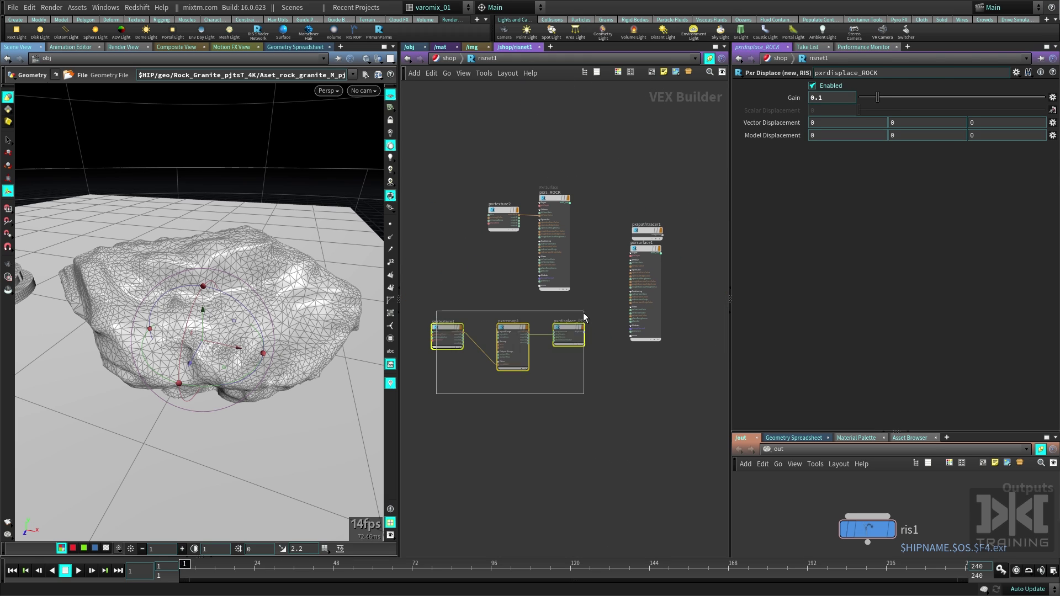
drag(647, 232, 635, 187)
mouse_move(641, 249)
drag(641, 250, 557, 426)
- Rename the pxrsurface1 node to pxrsurface_ROCK
scroll(557, 436, up, 5)
drag(583, 273, 578, 196)
double_click(597, 173)
text(_)
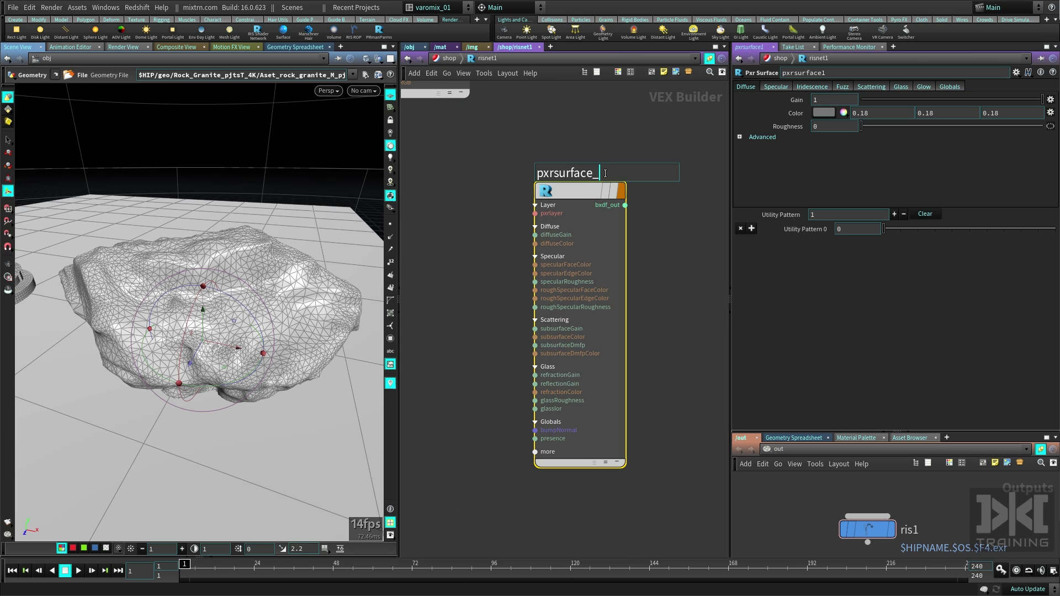
text(ROCK)
key(Return)
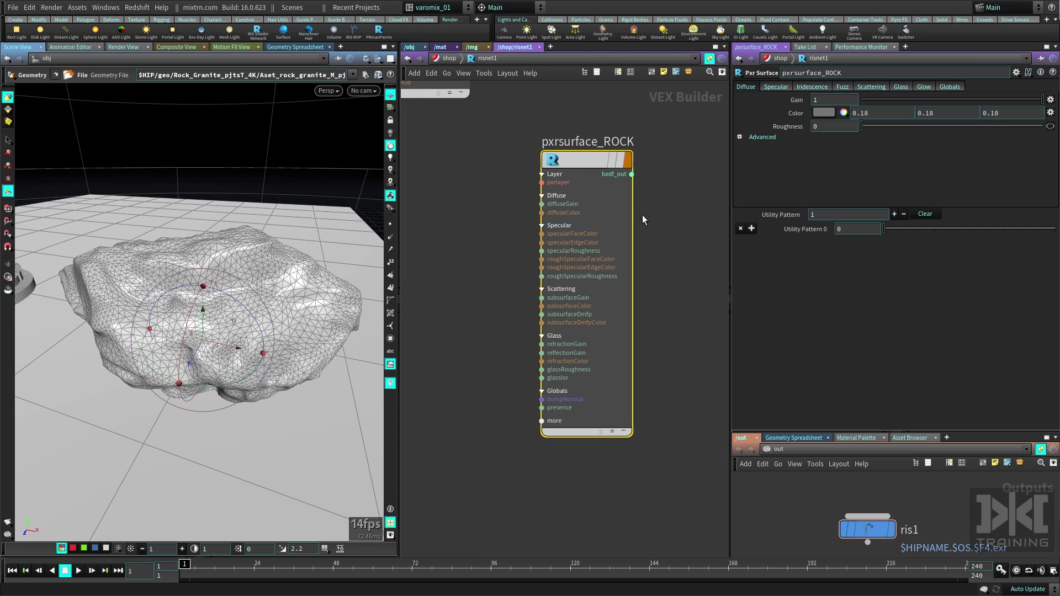
- Review pxrsurface_ROCK's parameter groups, including Specular, Iridescence, Fuzz, Scattering, Glow and Globals, and return to Diffuse
mouse_move(589, 166)
click(775, 86)
click(823, 86)
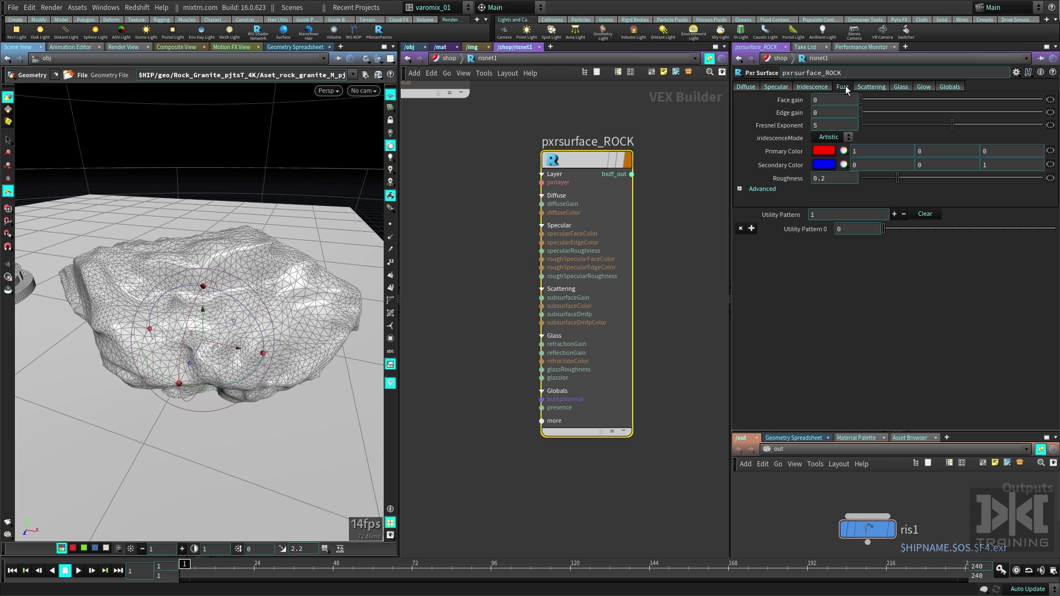
click(843, 87)
click(879, 89)
click(923, 87)
click(945, 87)
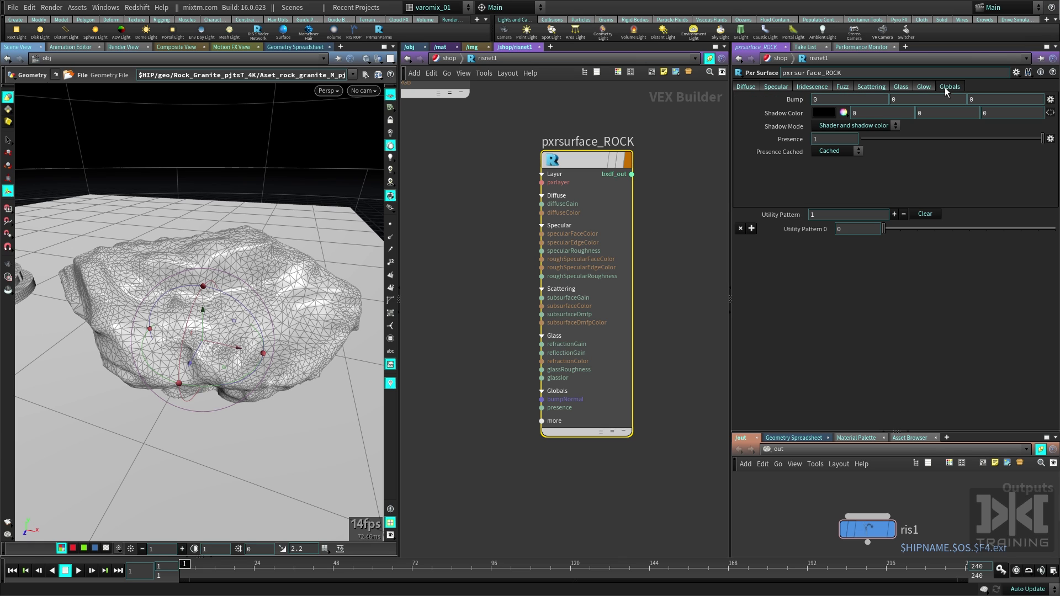
click(746, 87)
- Add a second Pxr Surface node below pxrsurface_ROCK
middle_drag(605, 286, 541, 242)
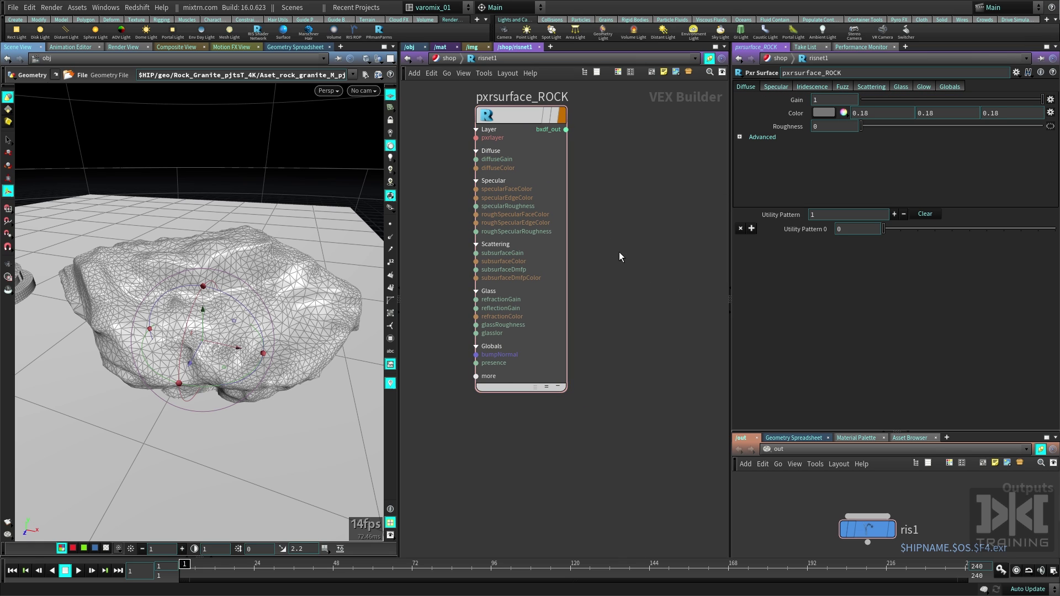
key(Tab)
text(p)
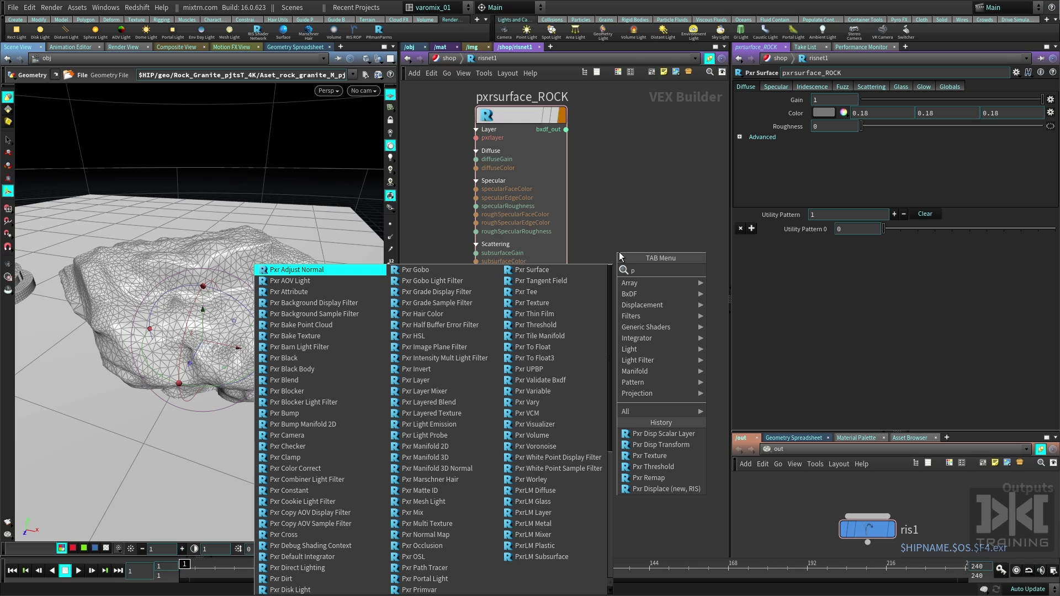
text(xrsurf)
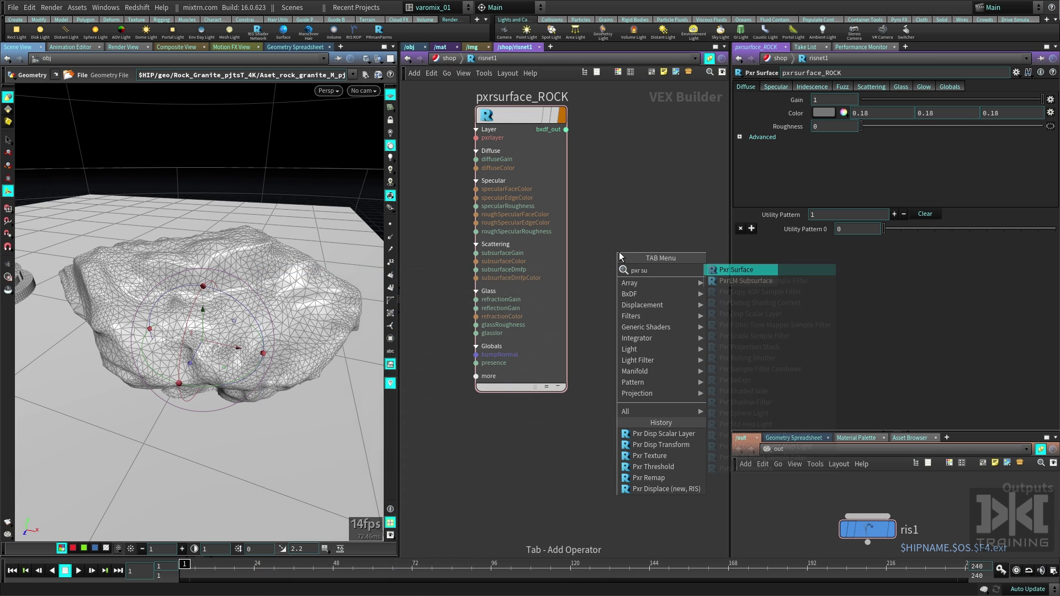
key(Return)
click(493, 512)
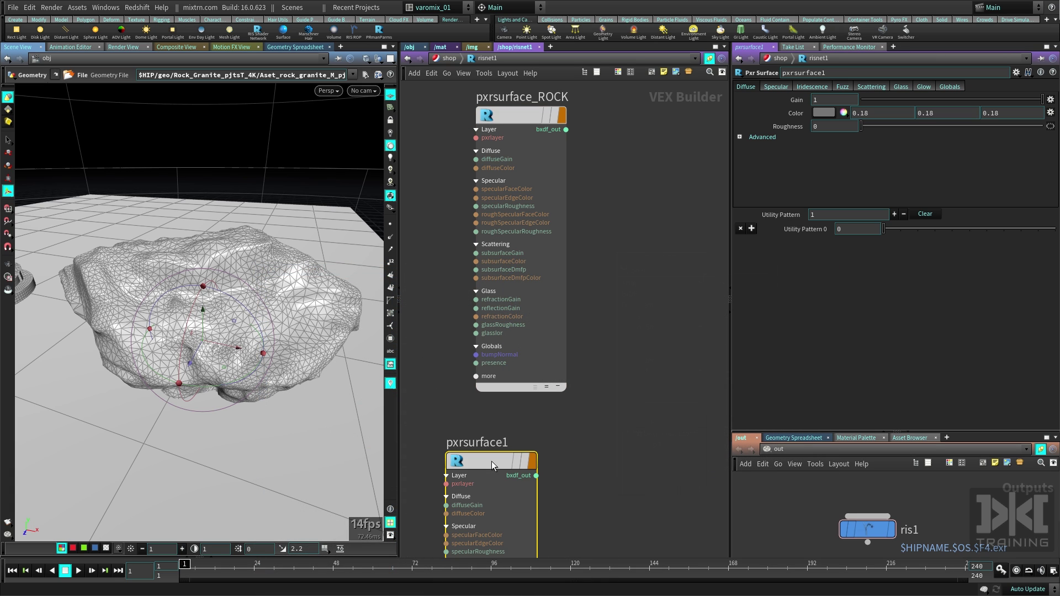
drag(517, 273, 548, 258)
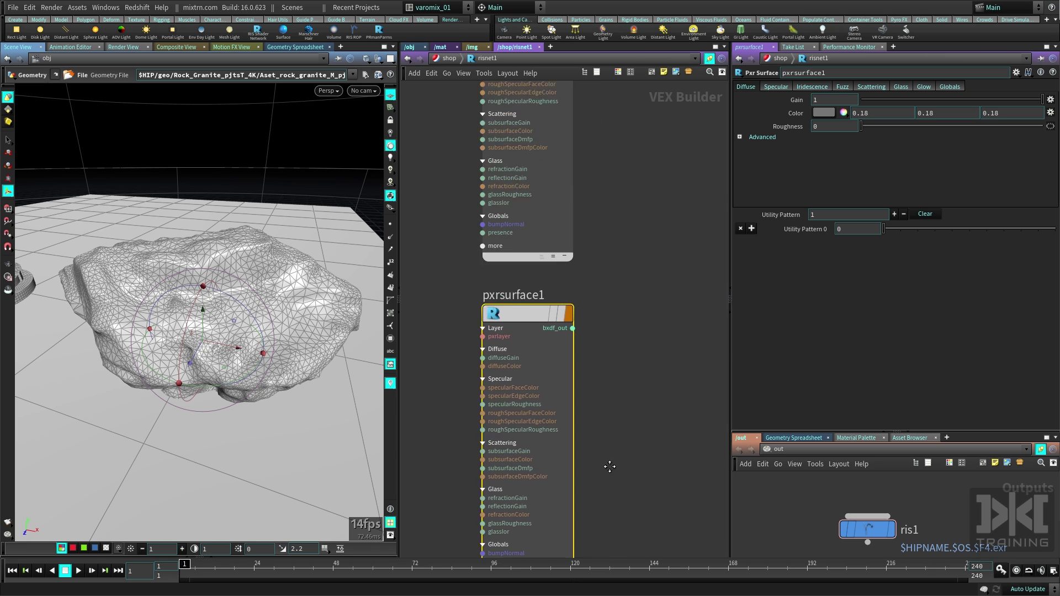
- Add a Pxr Layer node beside the two surface nodes and list its additional inputs
click(486, 160)
key(Tab)
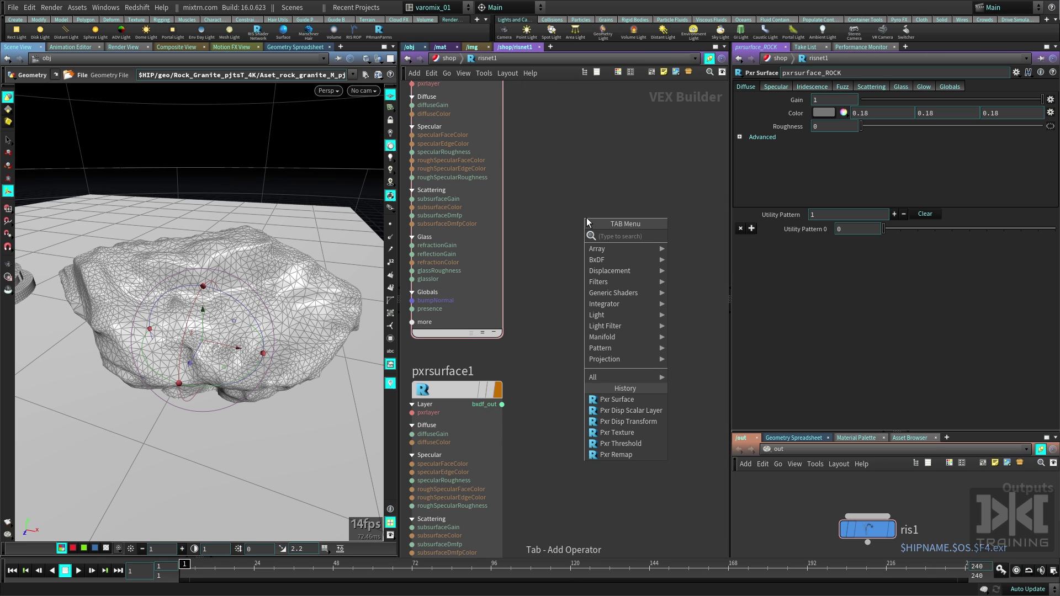
text(pxrla)
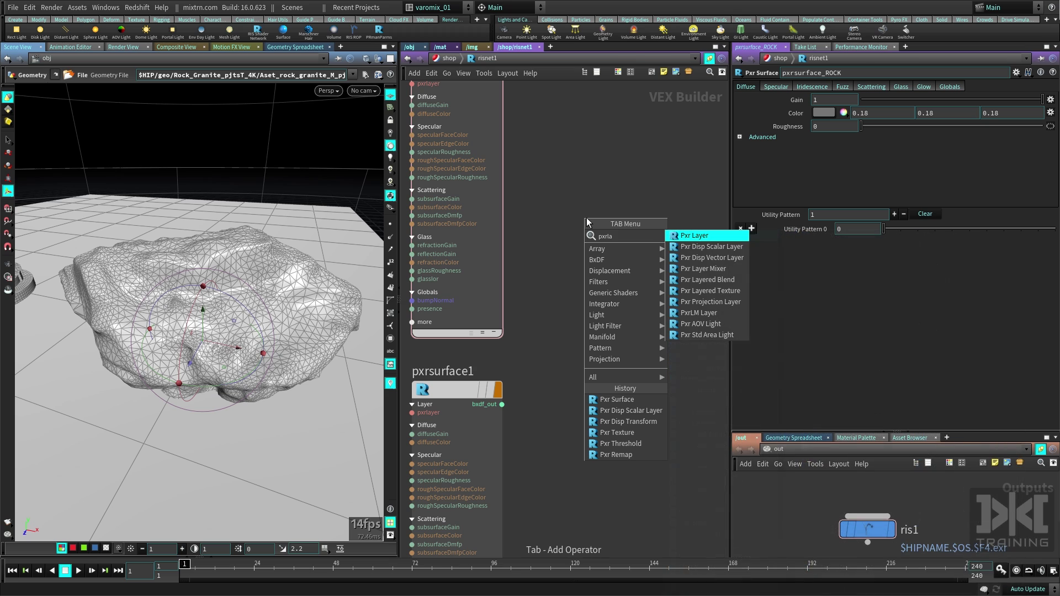
click(684, 238)
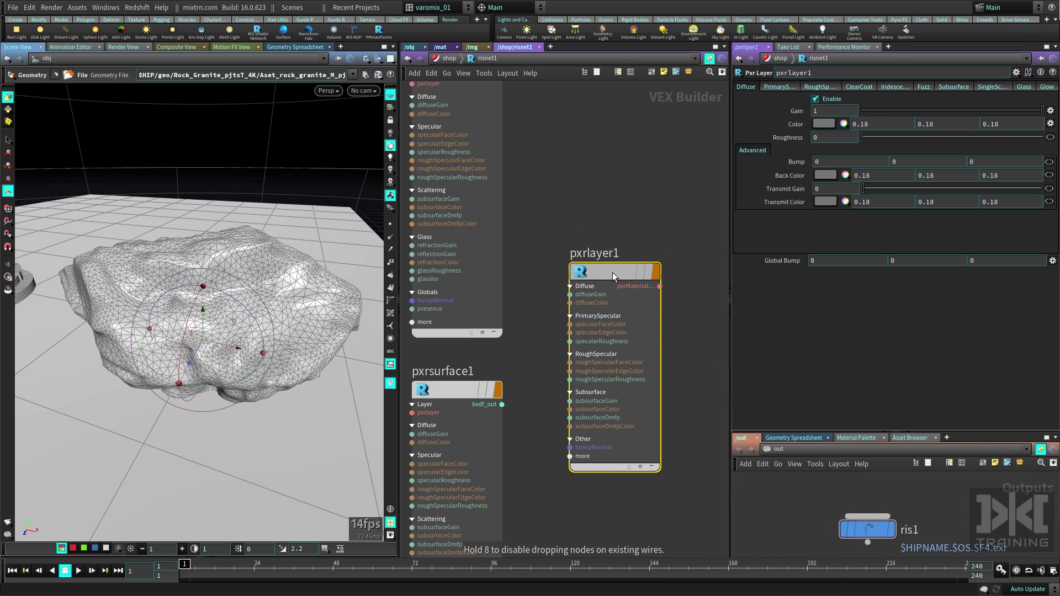
click(611, 272)
middle_drag(611, 521, 618, 464)
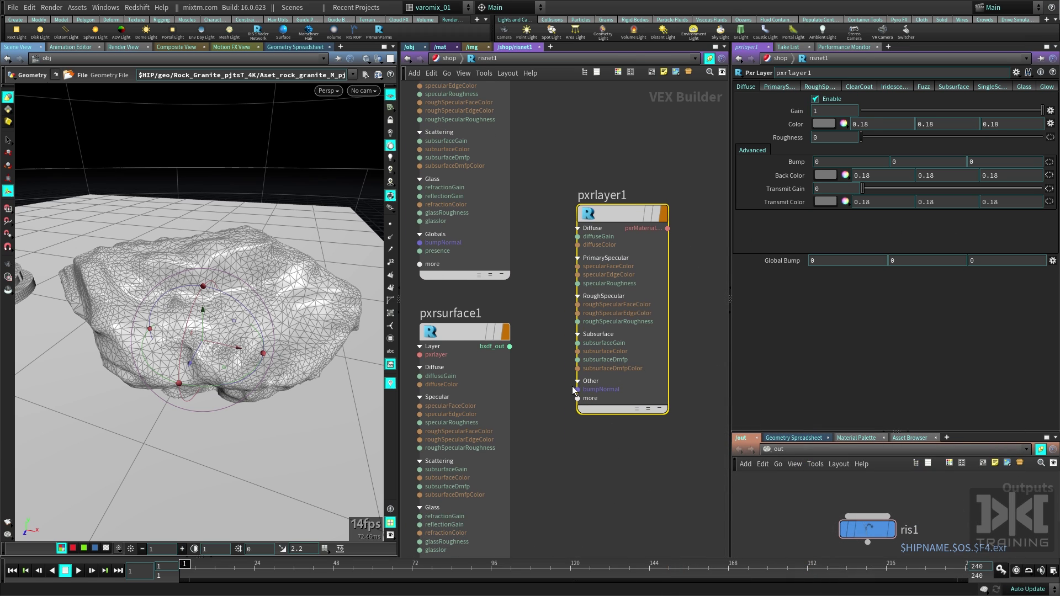
click(577, 398)
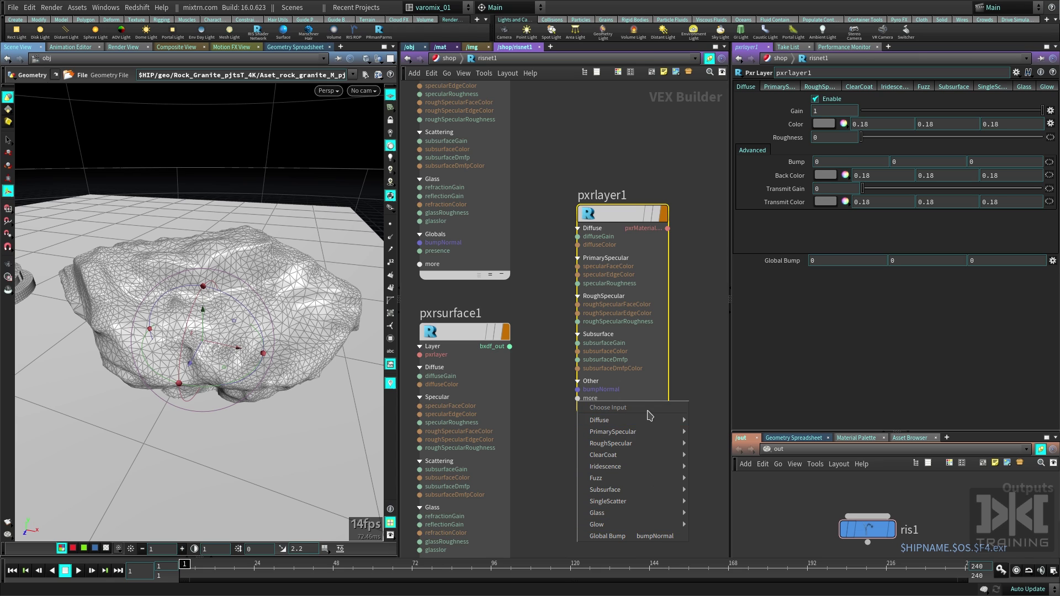
click(535, 461)
- Delete the Pxr Layer node and the second Pxr Surface node
drag(631, 249, 650, 249)
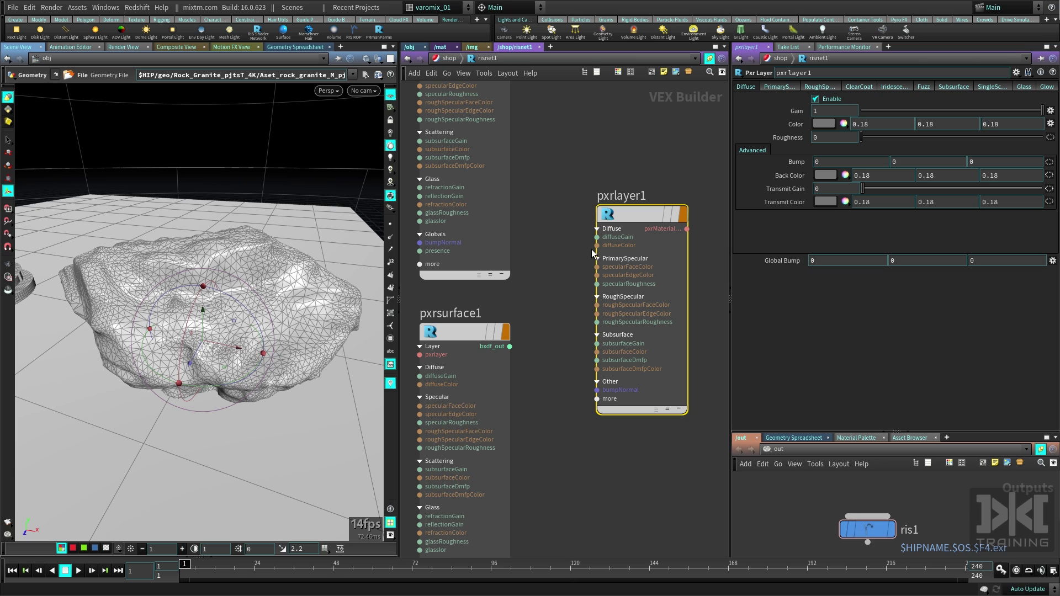
key(Delete)
- Add a Pxr Displace (new, RIS) node and position it below pxrsurface_ROCK
middle_drag(577, 340, 551, 273)
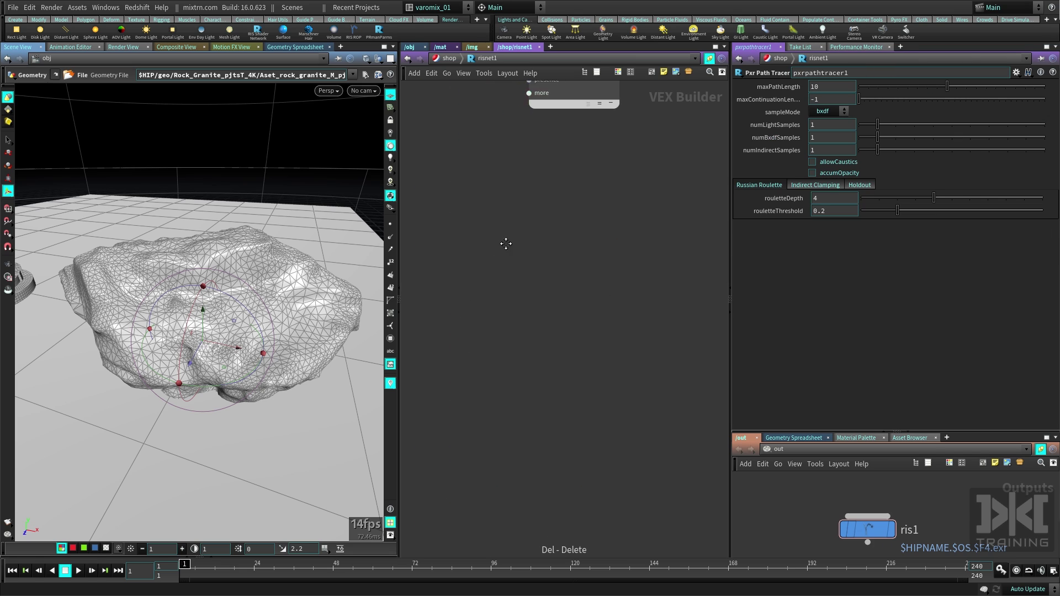
key(Tab)
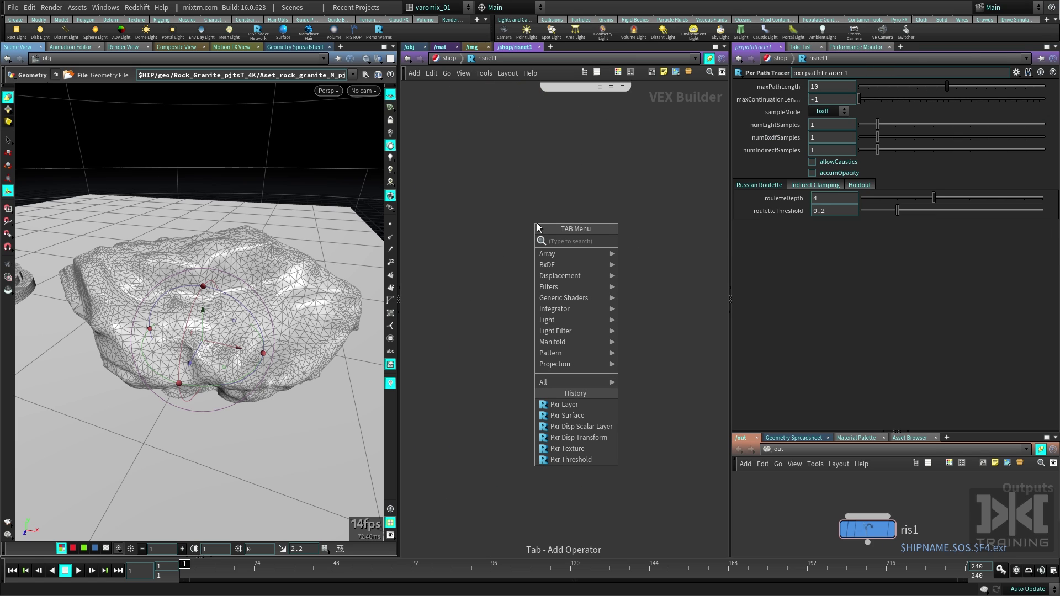
text(displ)
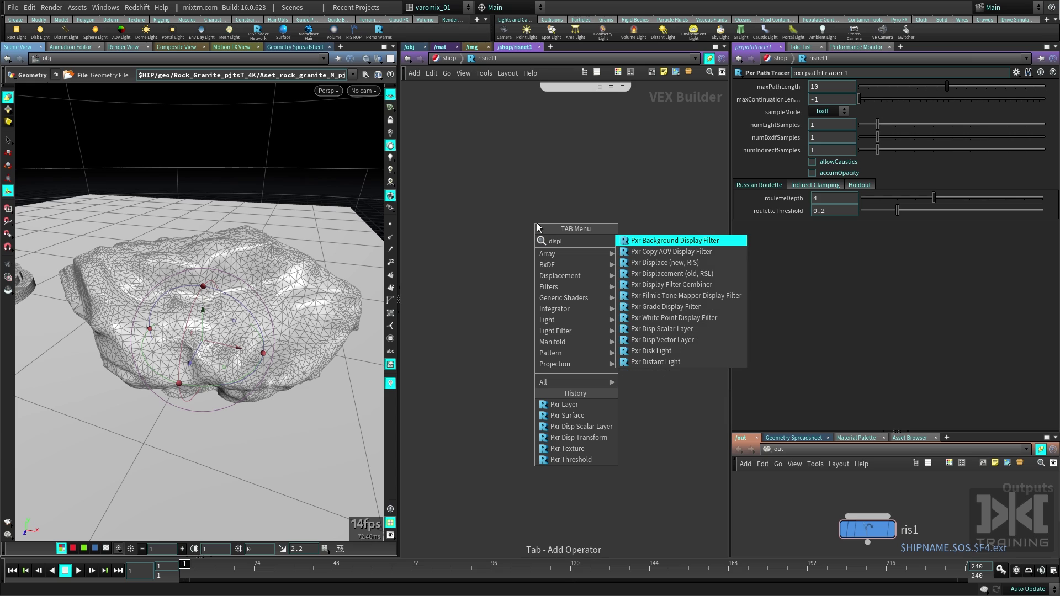
click(685, 262)
click(582, 248)
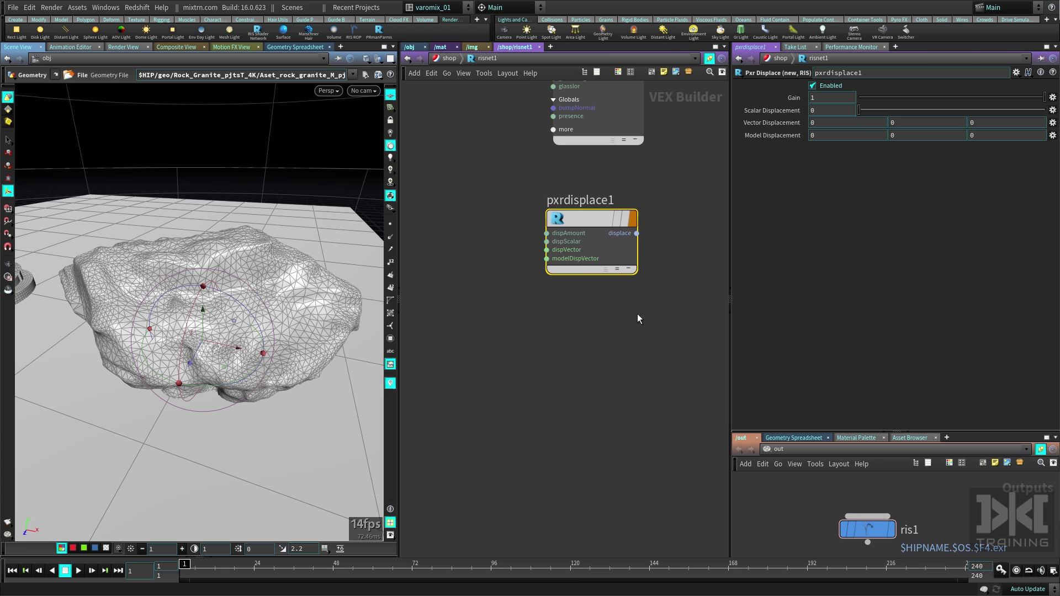
drag(616, 229, 598, 216)
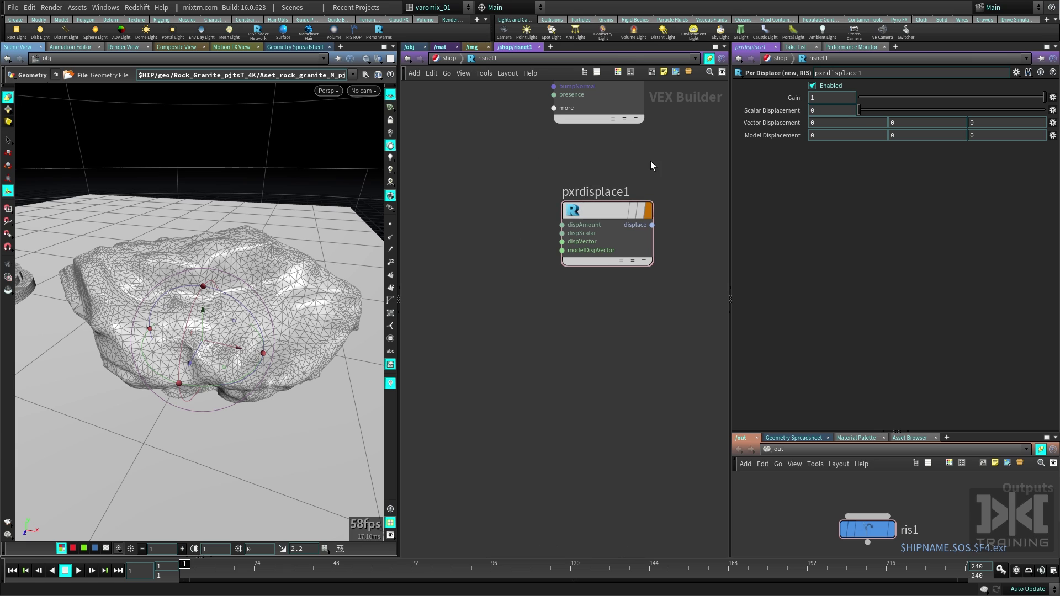
click(605, 217)
key(h)
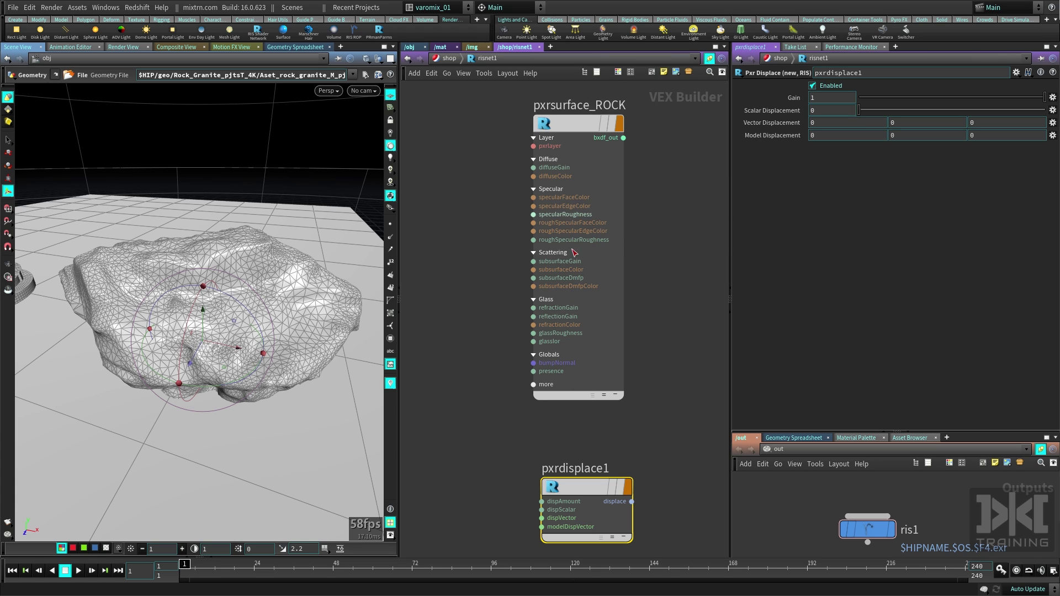
middle_drag(515, 458, 474, 232)
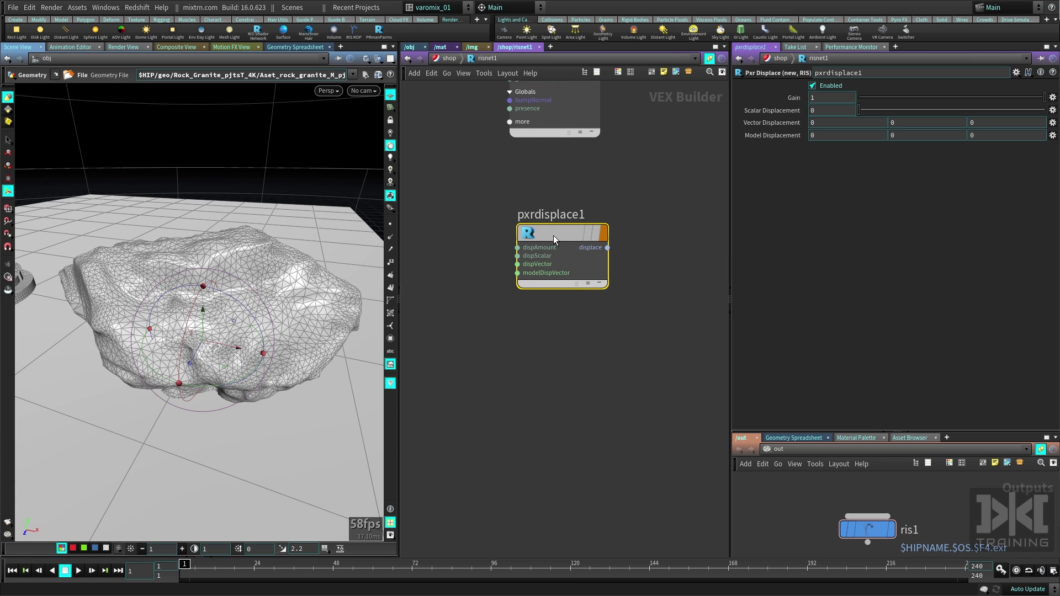
drag(553, 235, 553, 237)
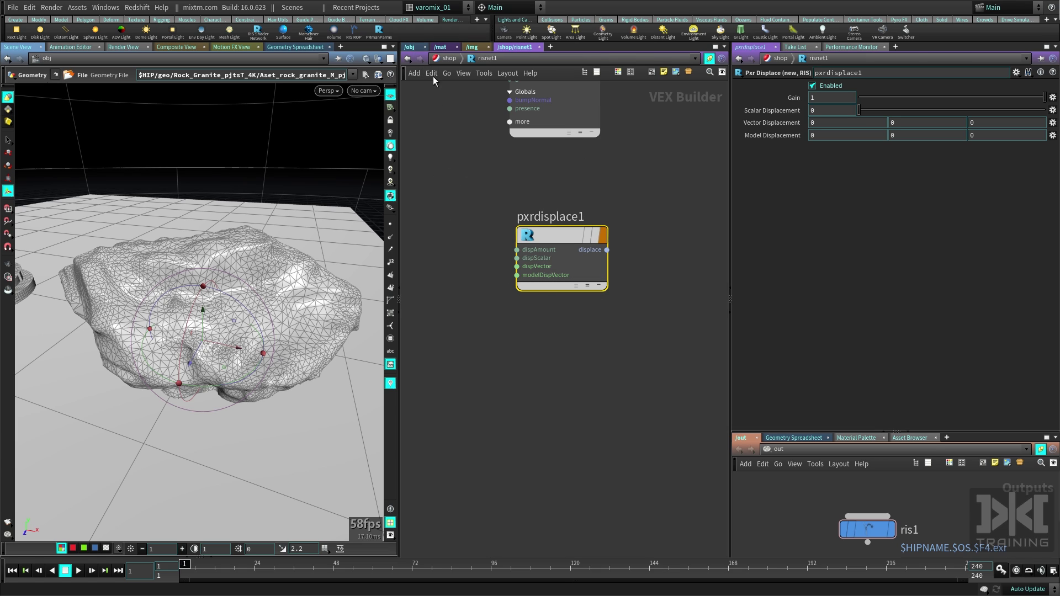
mouse_move(559, 237)
- Add a Pxr Texture node in the empty area before pxrdisplace1's inputs
middle_drag(502, 304, 597, 323)
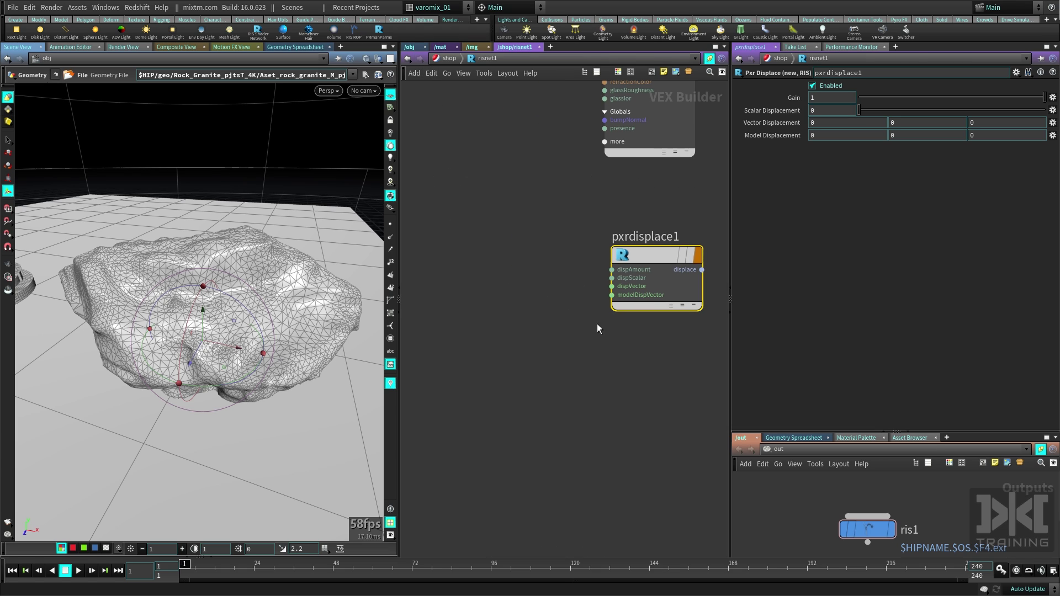
key(Tab)
text(tex)
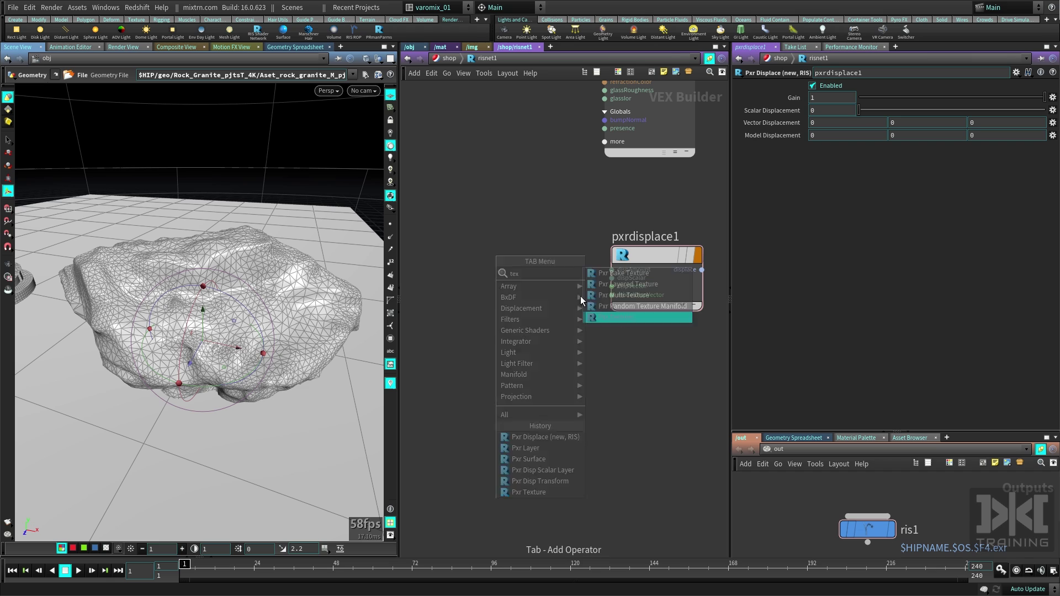
click(615, 317)
click(486, 260)
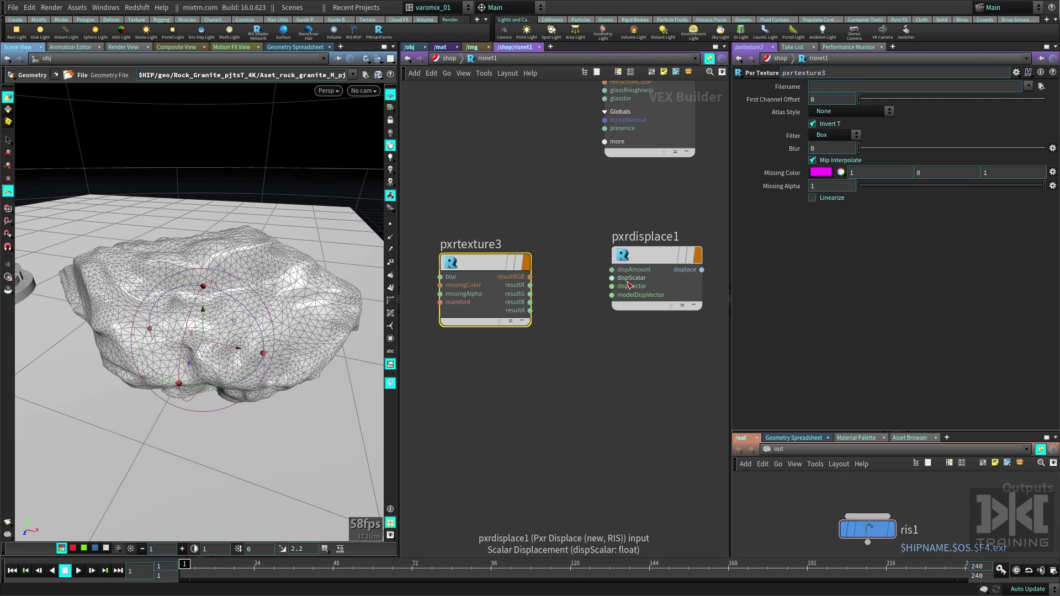
- Connect the new texture's resultR output to pxrdisplace1's dispScalar input and line up the two nodes
click(648, 257)
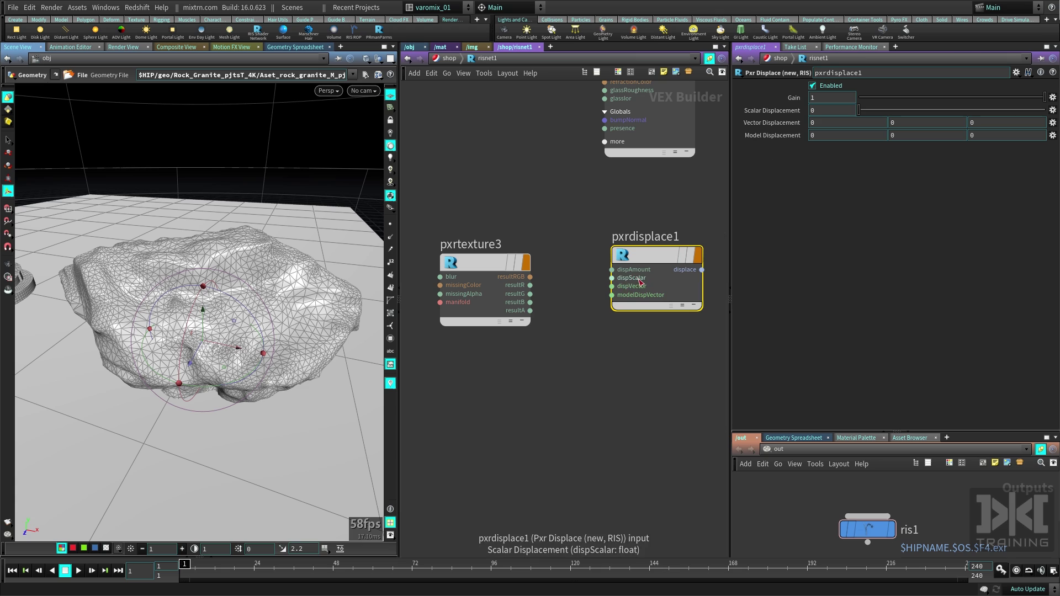
drag(530, 285, 624, 278)
mouse_move(486, 262)
drag(485, 262, 497, 255)
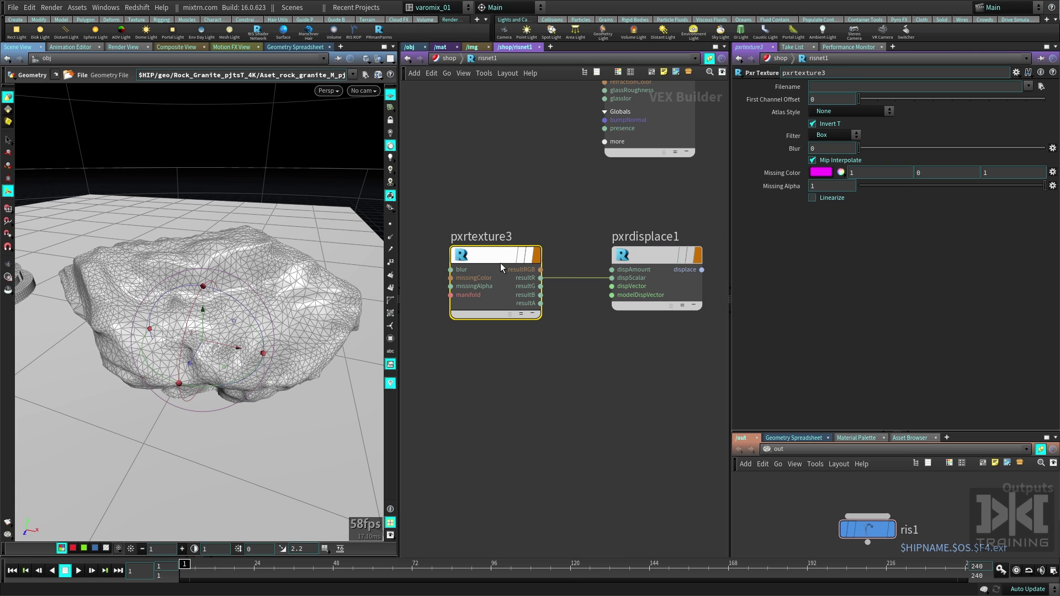
- Load Aset_rock_granite_M_pjtsT_4K_Displacement.tex from $HIP/geo/Rock_Granite_pjtsT_4K as the filename of pxrtexture3
click(1040, 87)
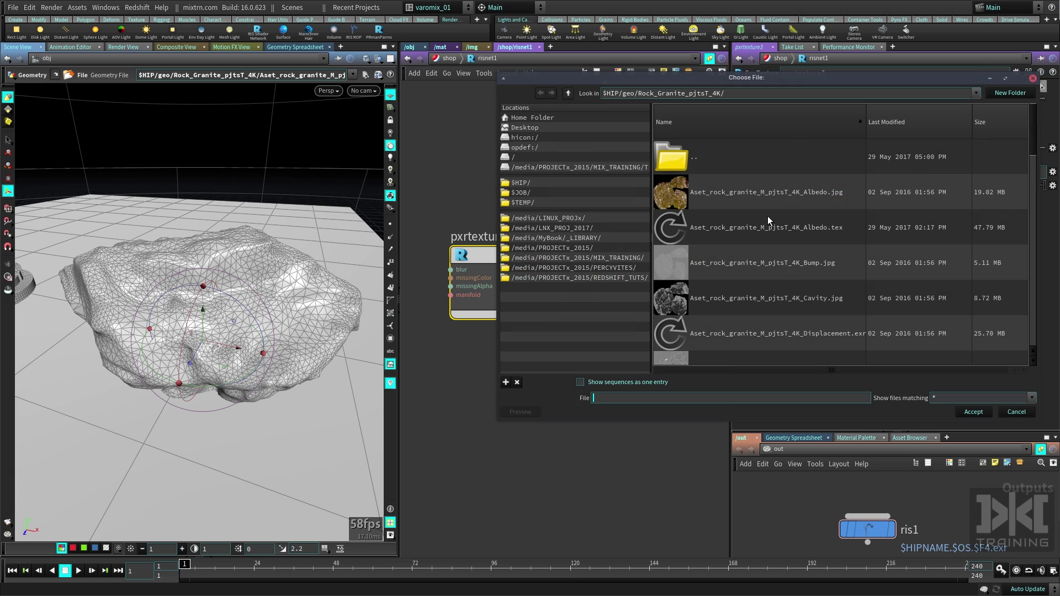
drag(802, 86, 682, 61)
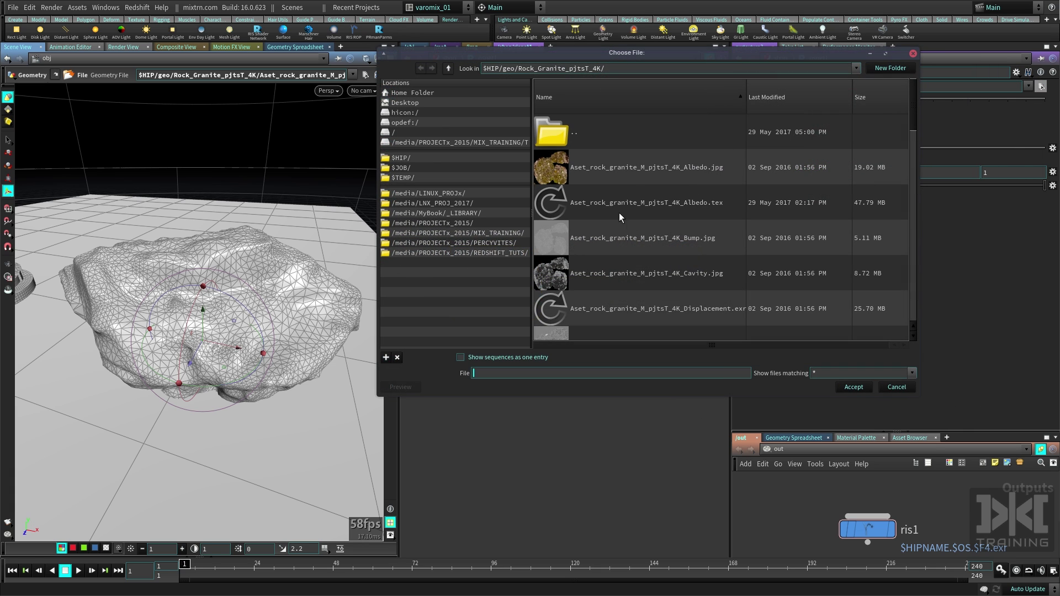
scroll(657, 199, down, 2)
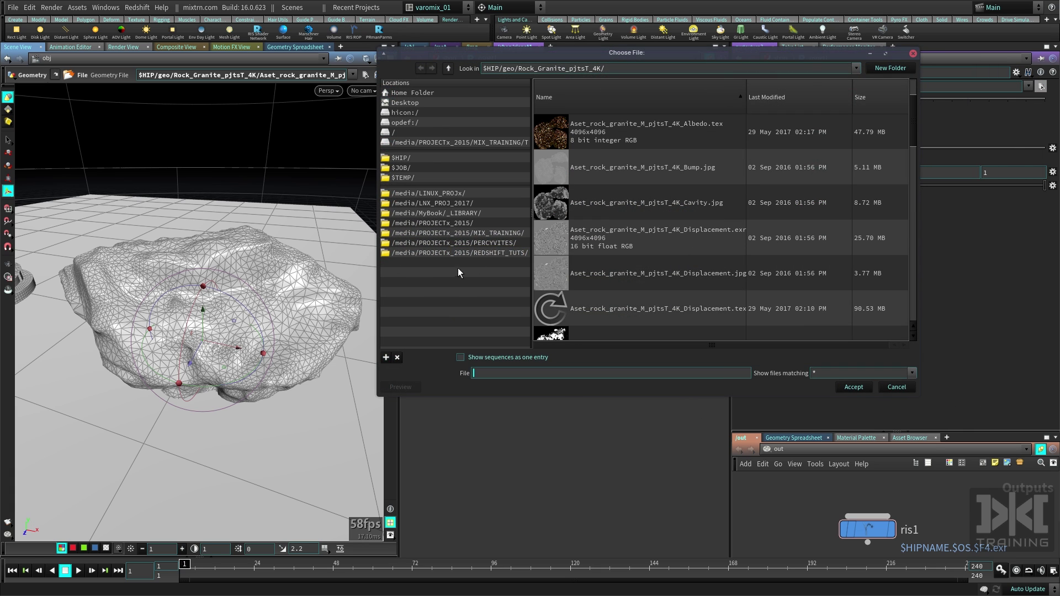
drag(378, 265, 304, 265)
click(694, 151)
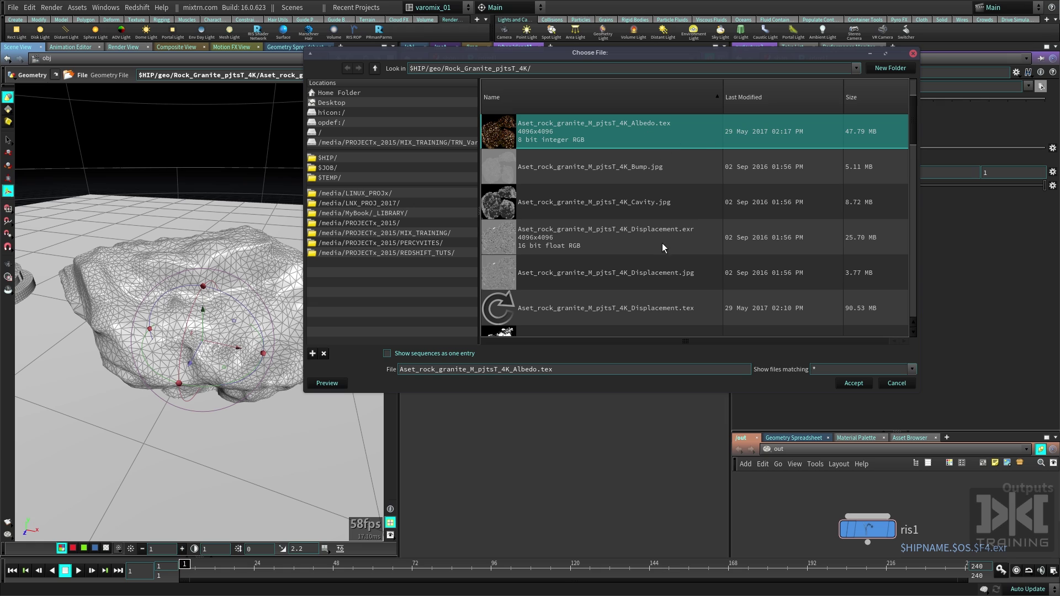
click(624, 235)
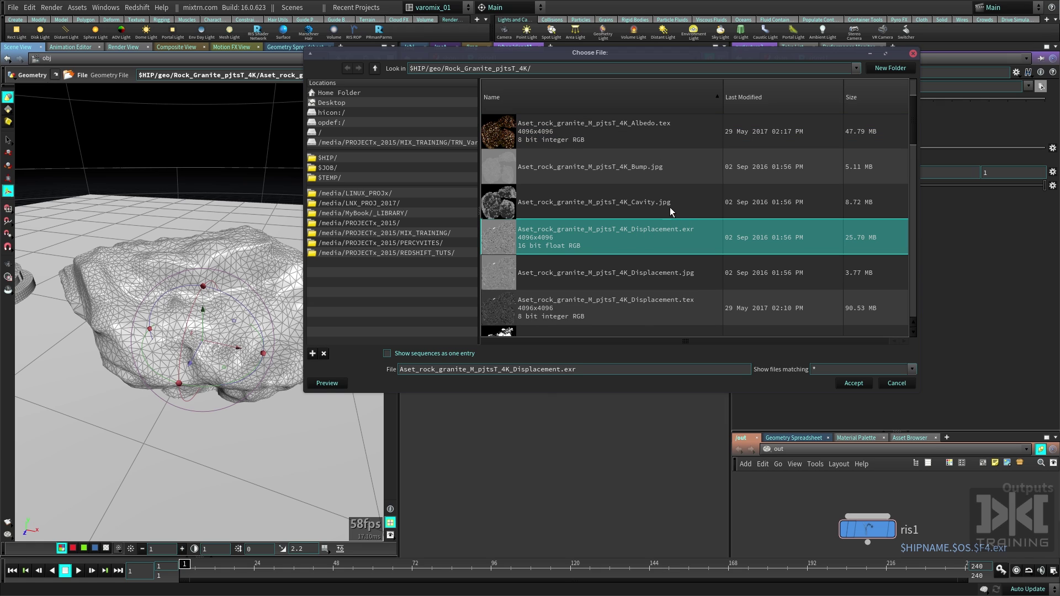
scroll(632, 306, down, 1)
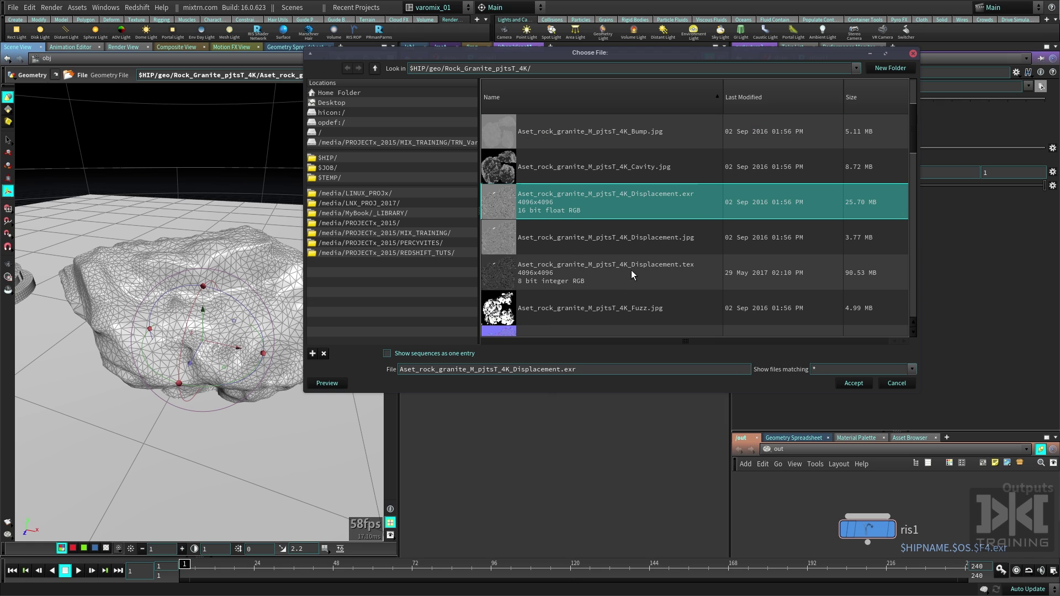
click(632, 279)
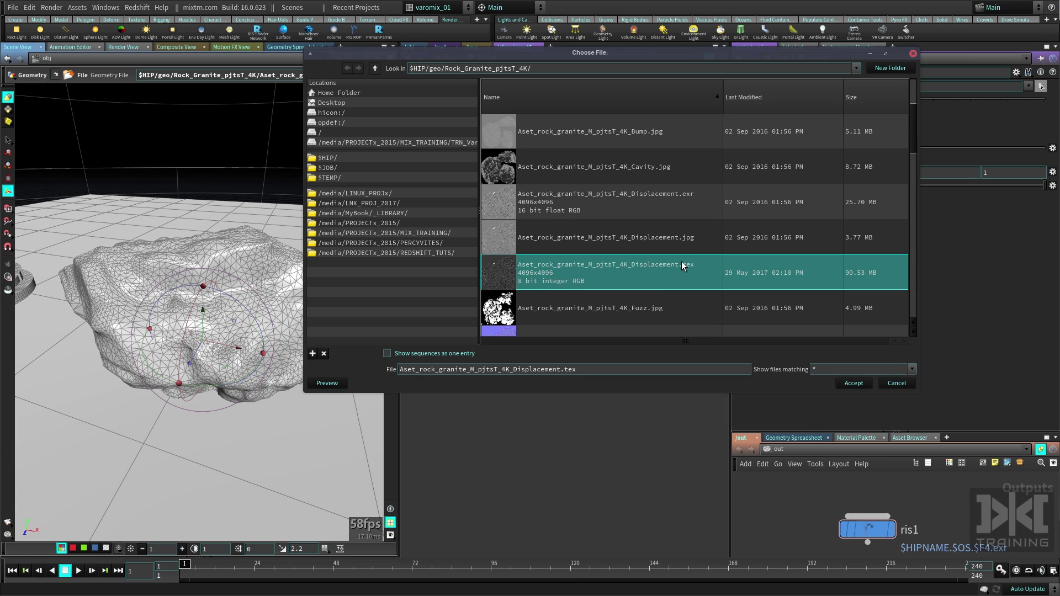
double_click(549, 276)
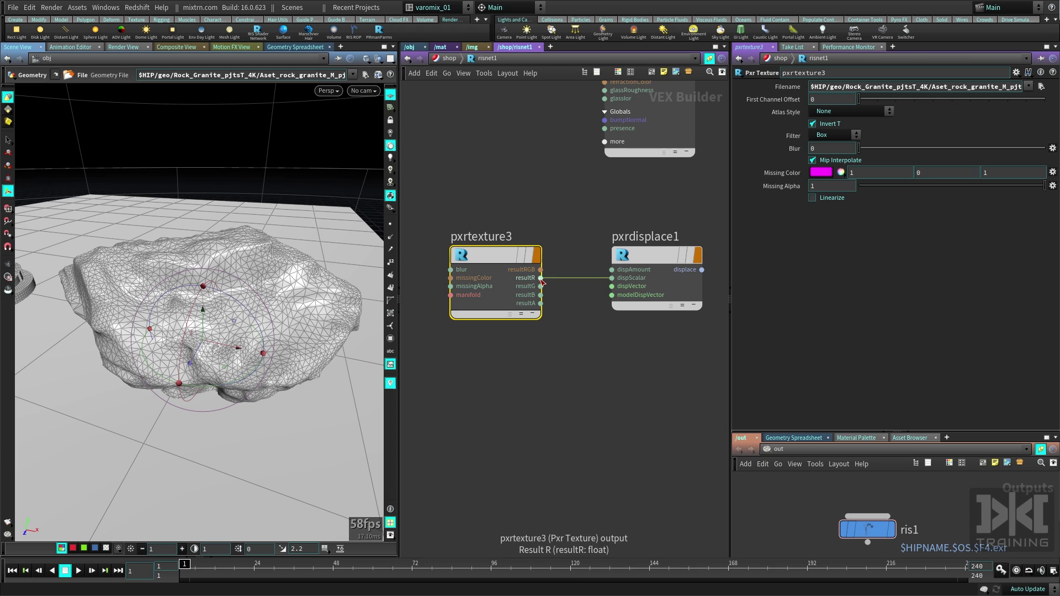
- Set the gain of pxrdisplace1 to 0.2
click(671, 254)
double_click(817, 99)
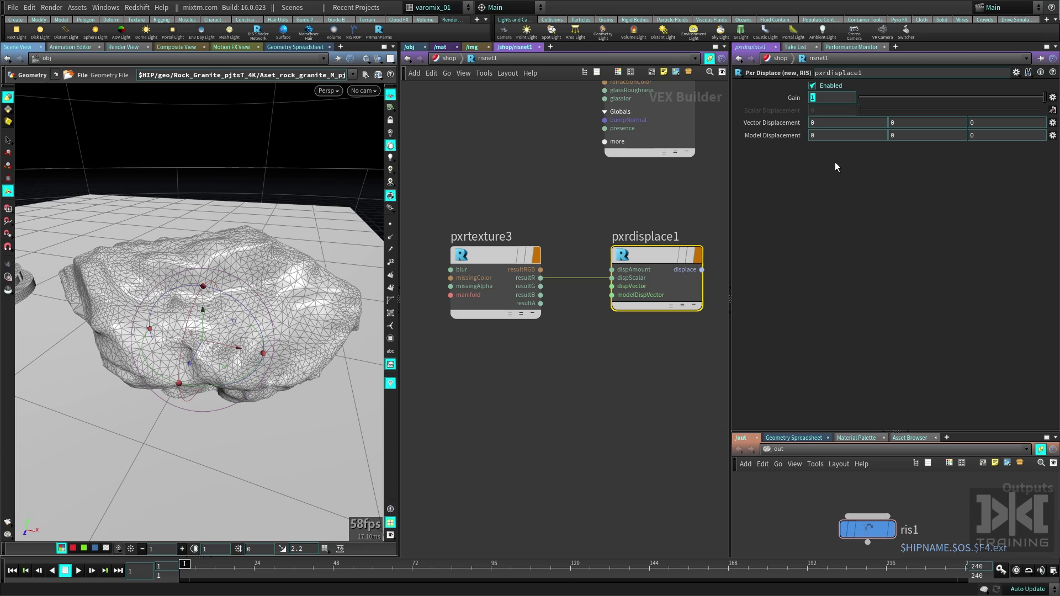
text(0.2)
key(Return)
click(644, 177)
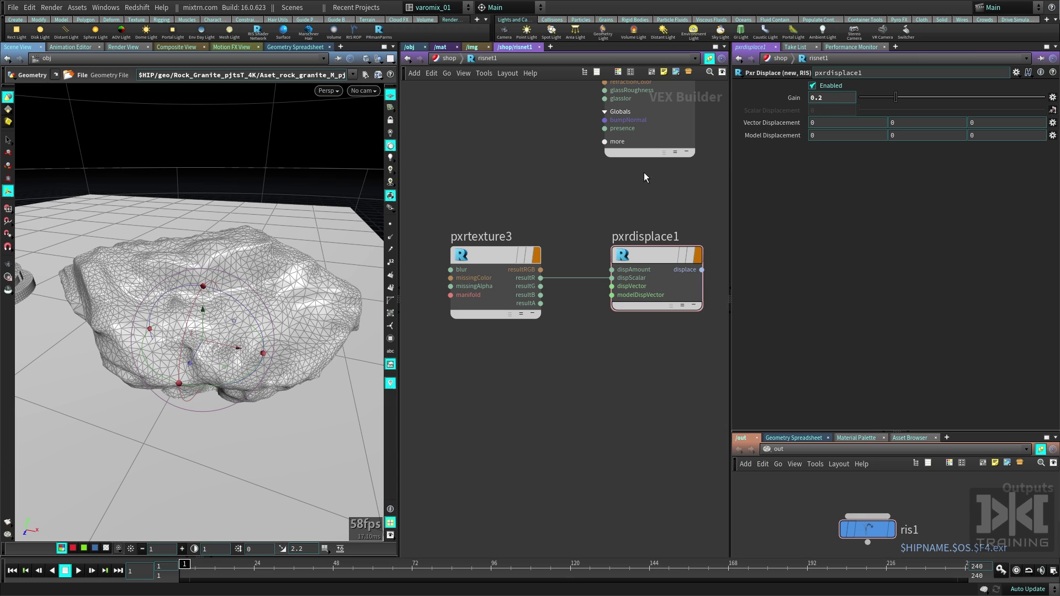
- Select the Aset_rock_granite_M_pjtsT_TUT object at the object level and show its render parameters
click(410, 47)
click(530, 259)
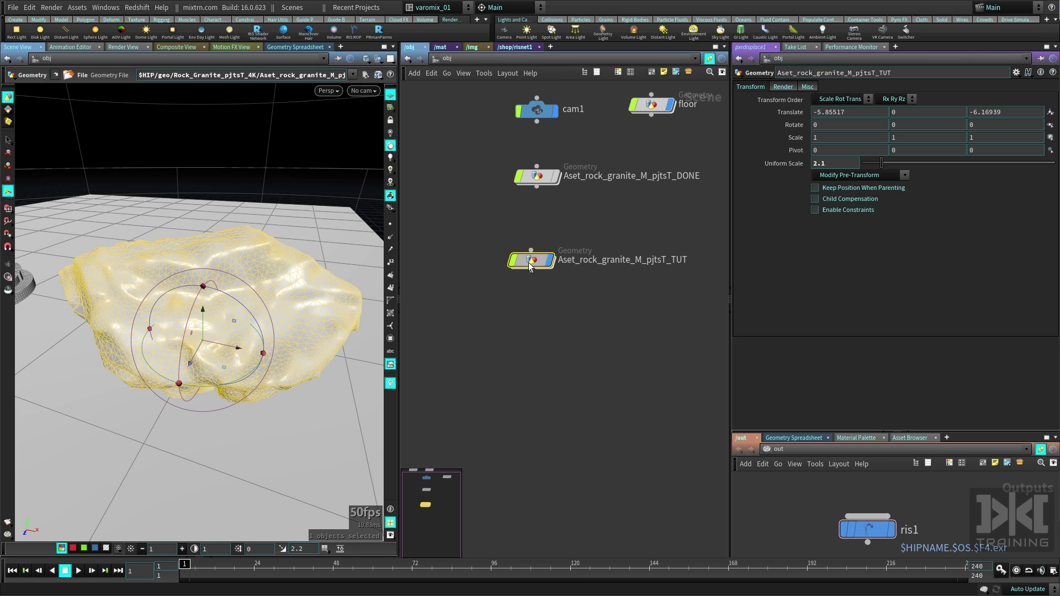
click(783, 86)
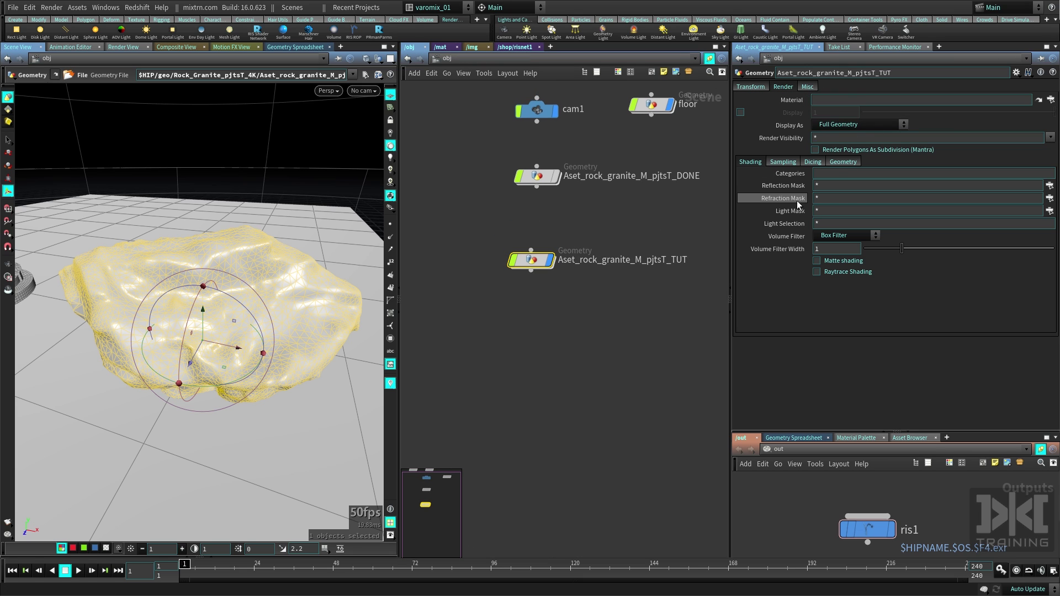
click(1050, 100)
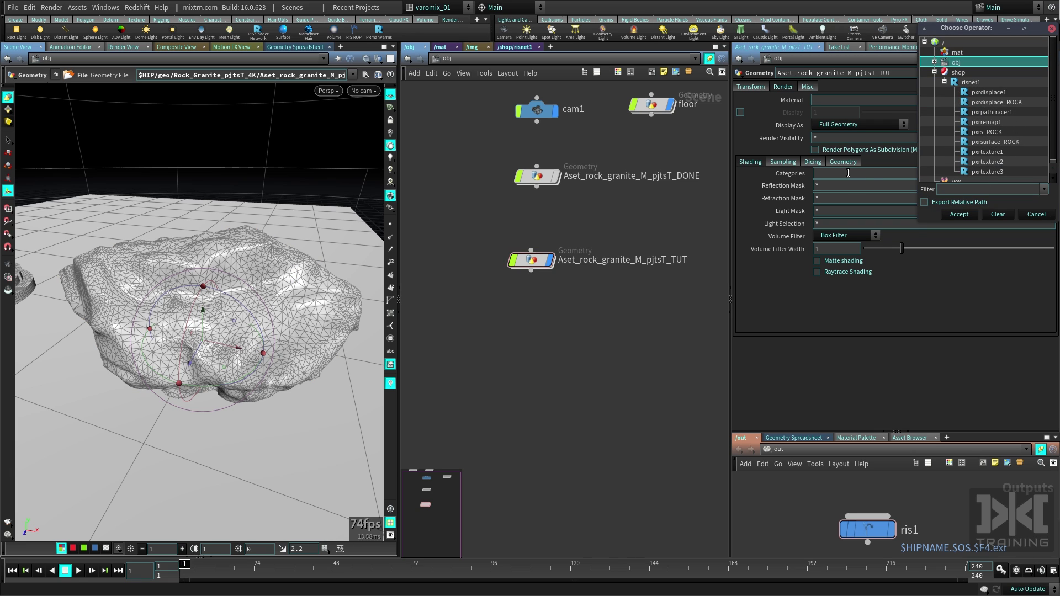
click(1024, 215)
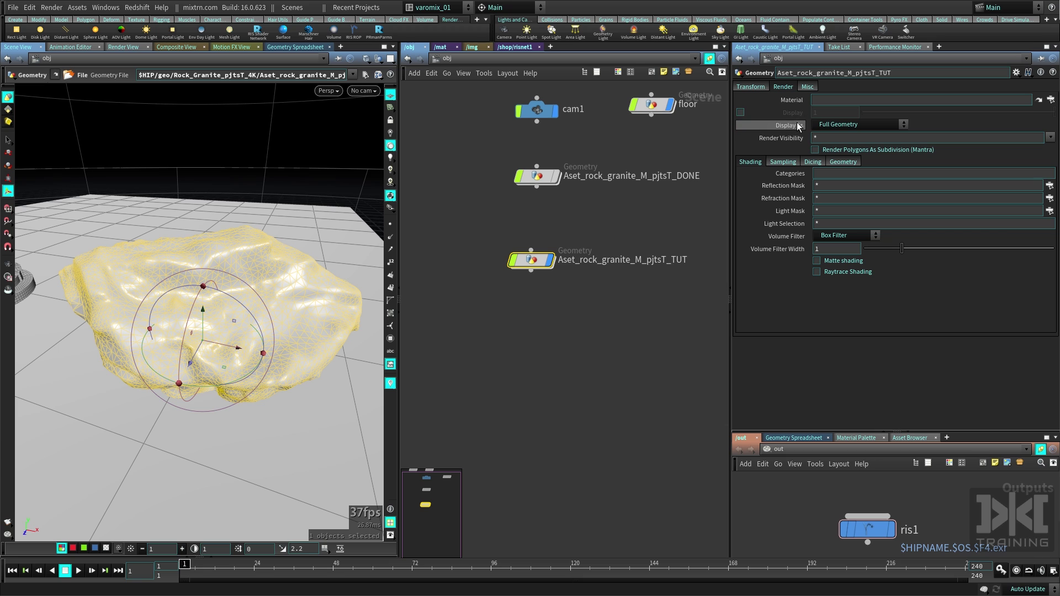
click(1016, 72)
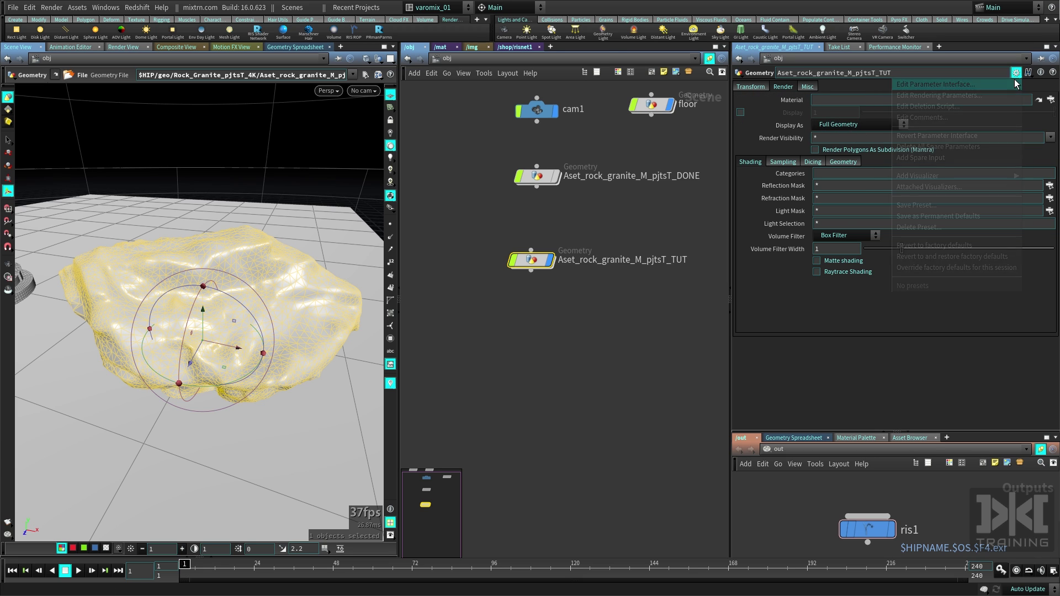
click(998, 96)
click(1052, 39)
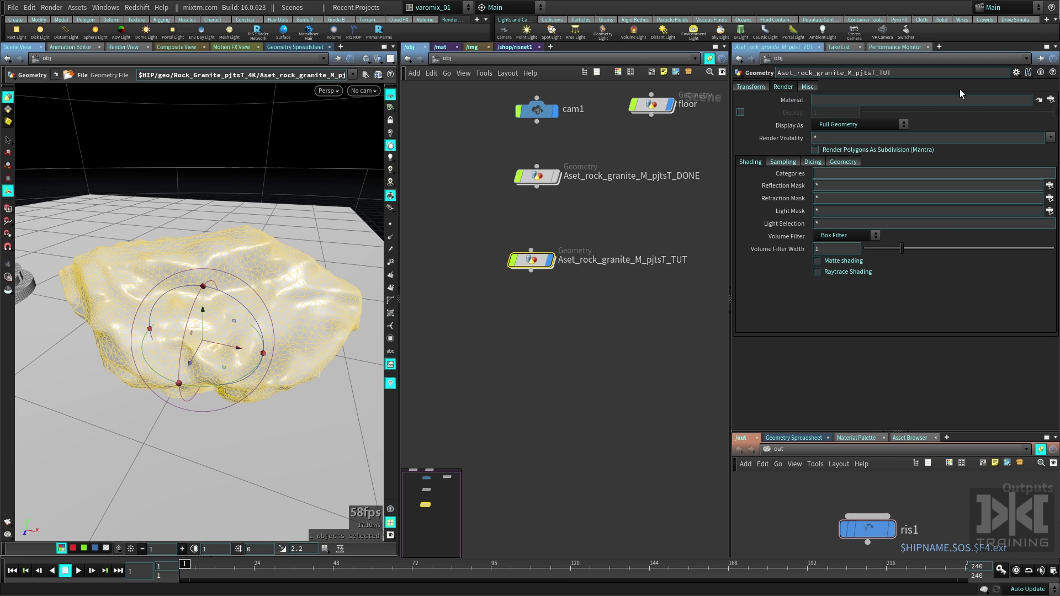
- Filter the rock's rendering properties for "displace" and add RenderMan 21.0's Displacement Shader and Displacement Bound to its Render folder below Material
click(1016, 73)
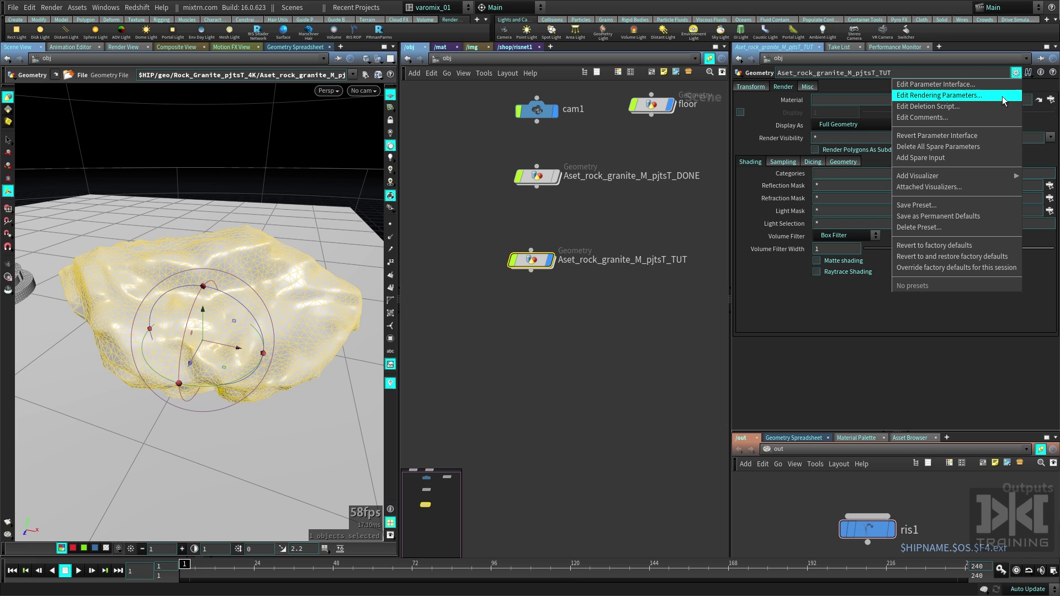
click(973, 95)
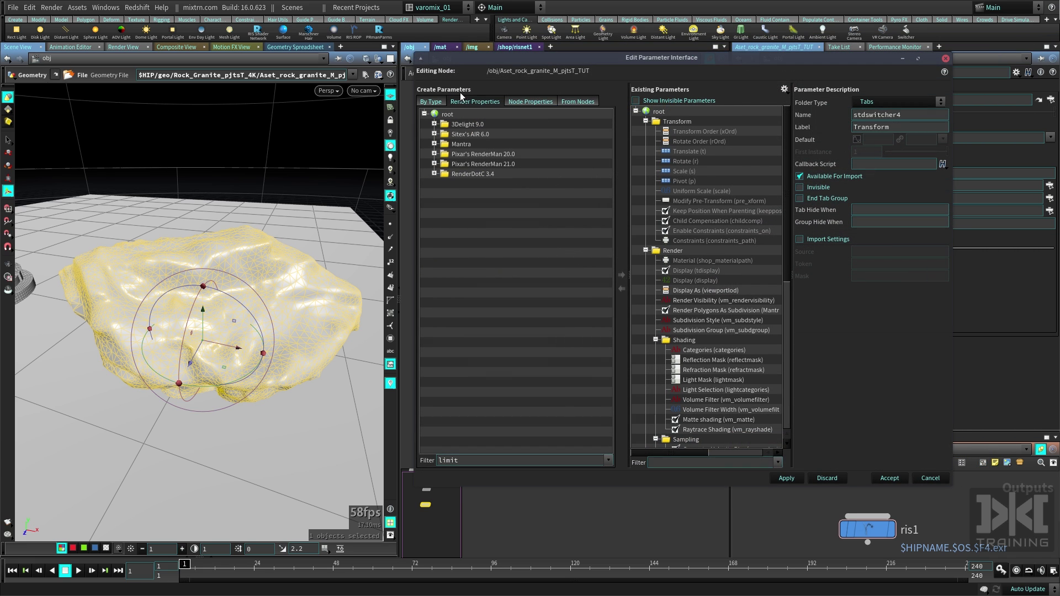
drag(472, 460, 405, 444)
text(displace)
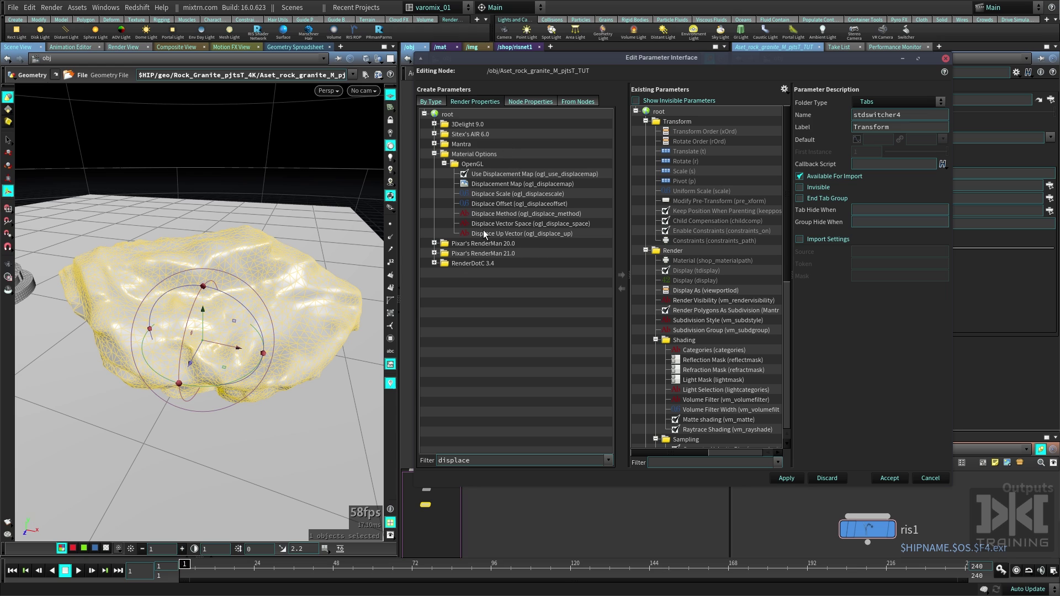
click(434, 153)
click(433, 174)
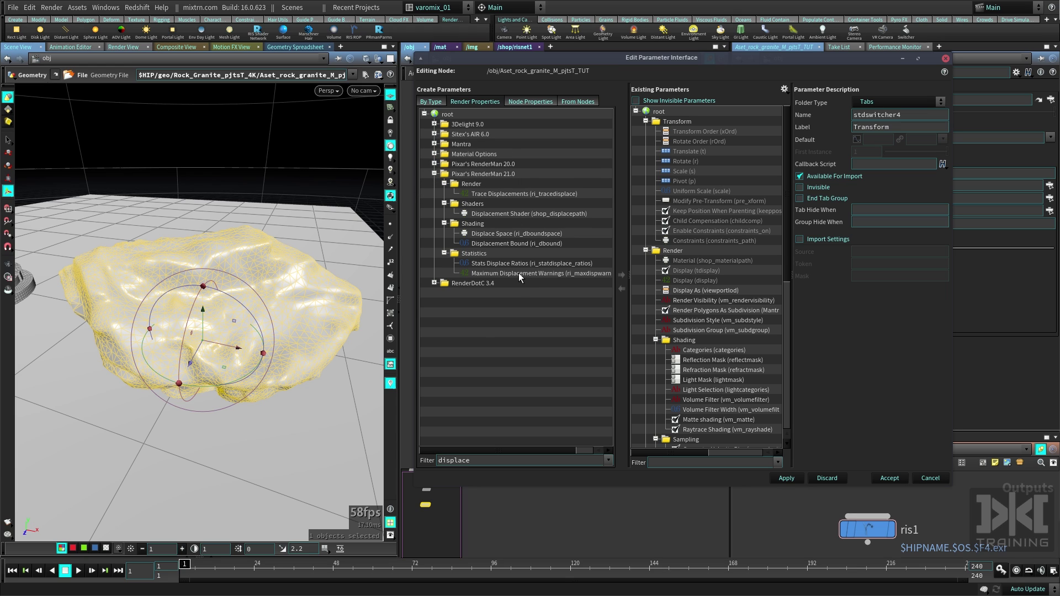
click(523, 214)
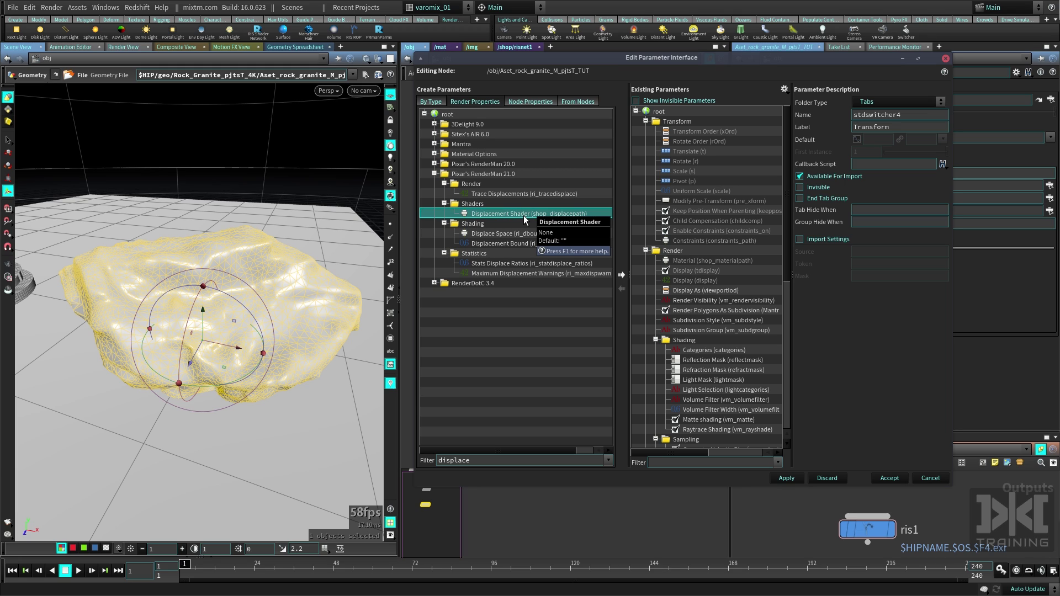
ctrl+click(522, 244)
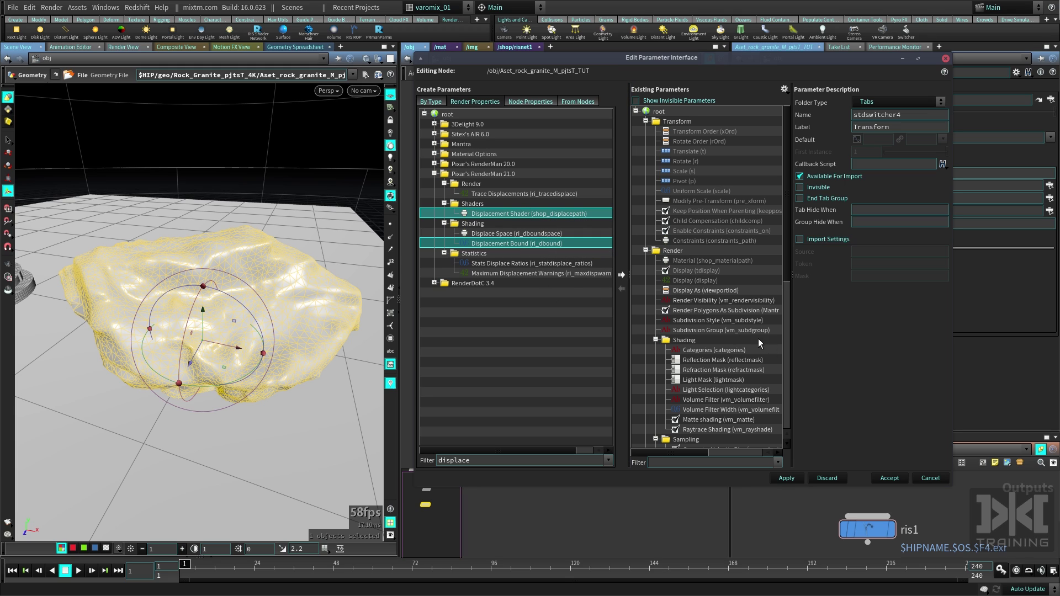
drag(507, 217, 707, 270)
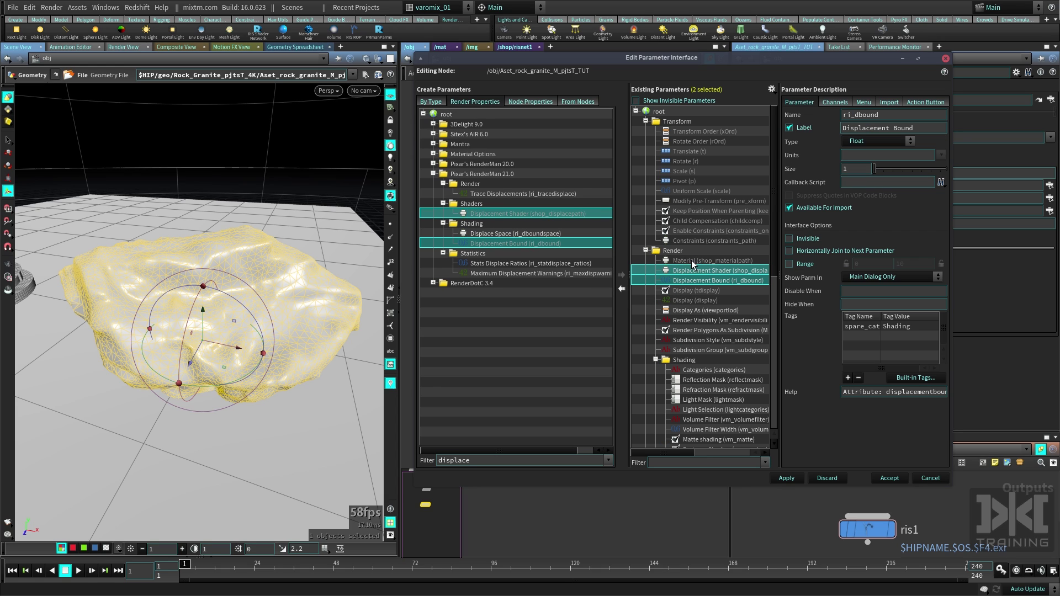
click(785, 478)
click(889, 478)
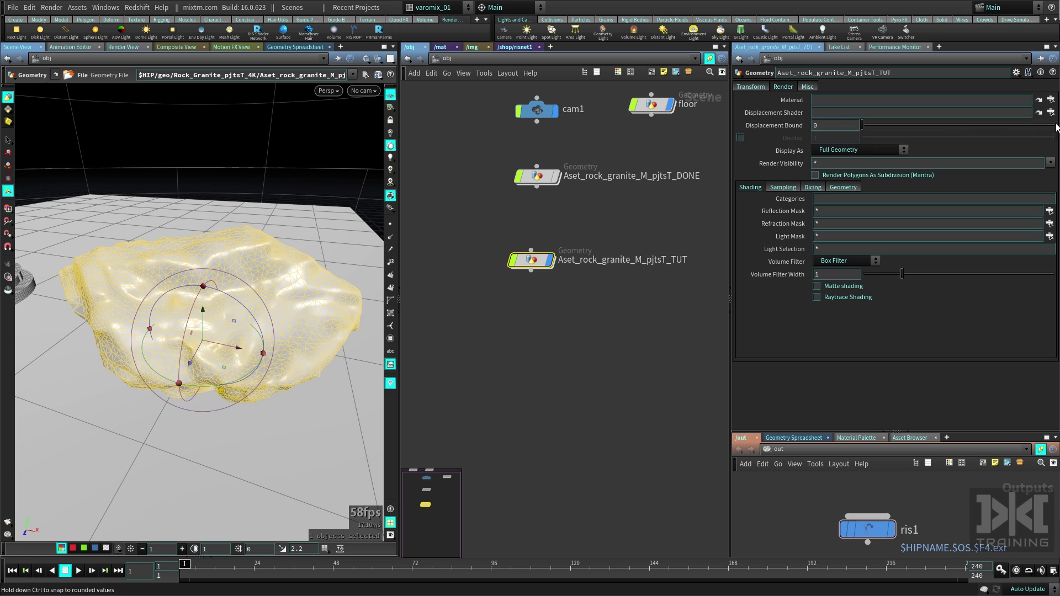
- Change the operator filter of the rock's Displacement Shader parameter to Any Operator and apply the parameter interface edit
click(1051, 100)
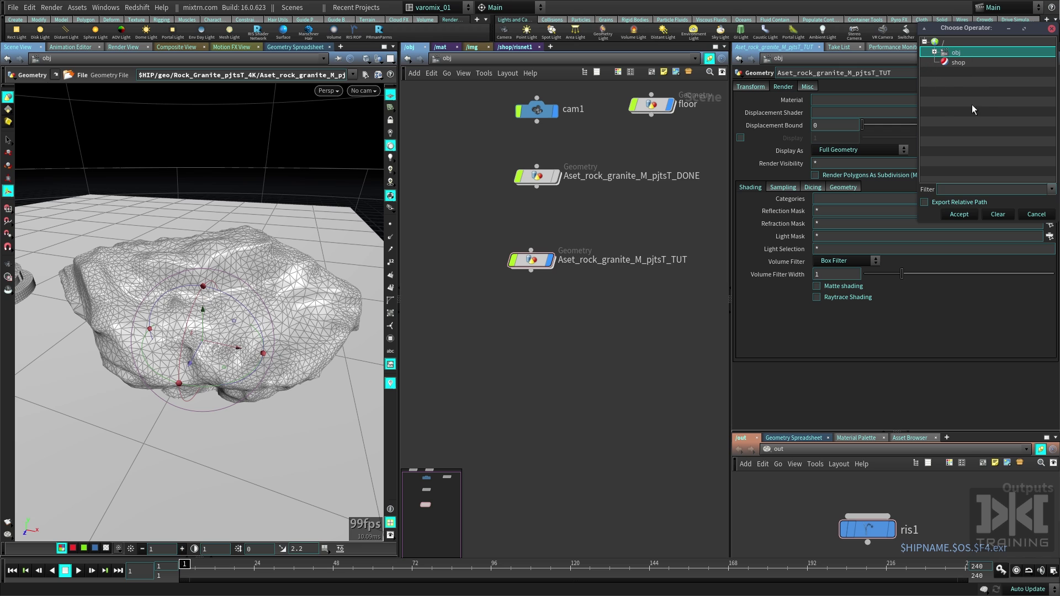
click(1044, 215)
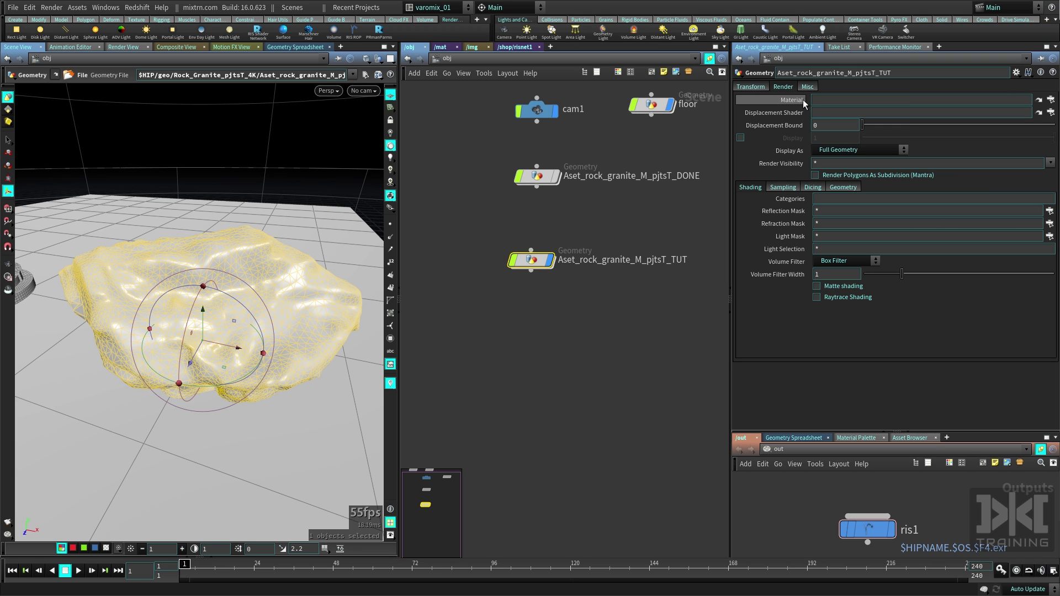
click(1014, 74)
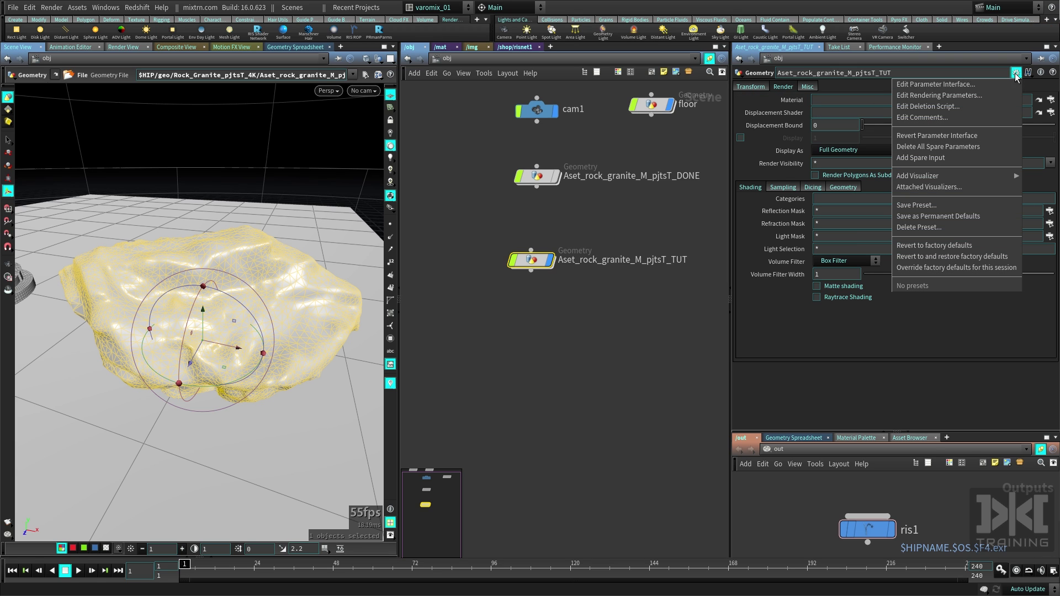
click(946, 86)
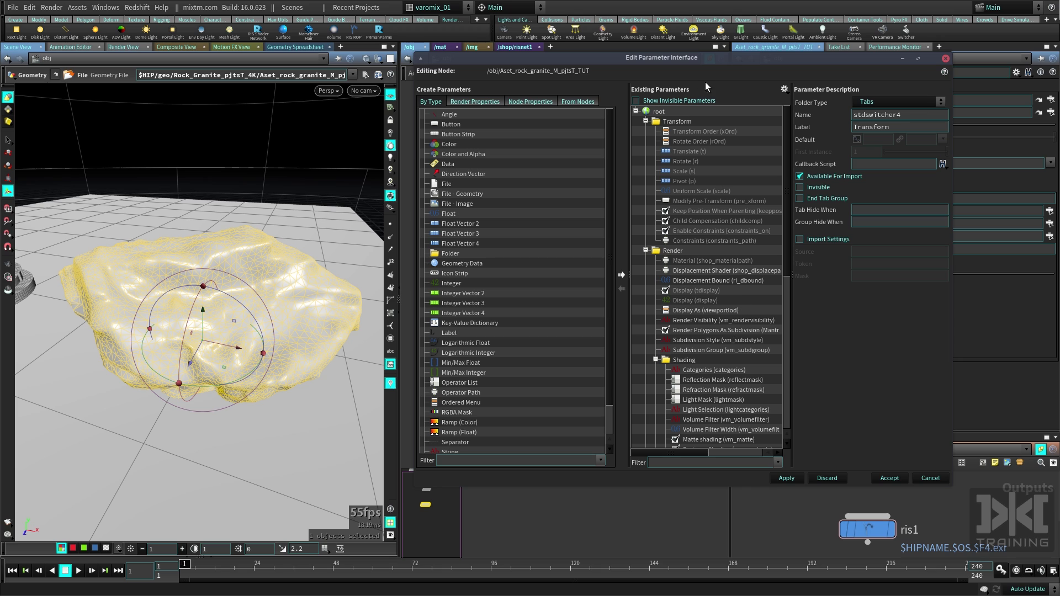
click(618, 257)
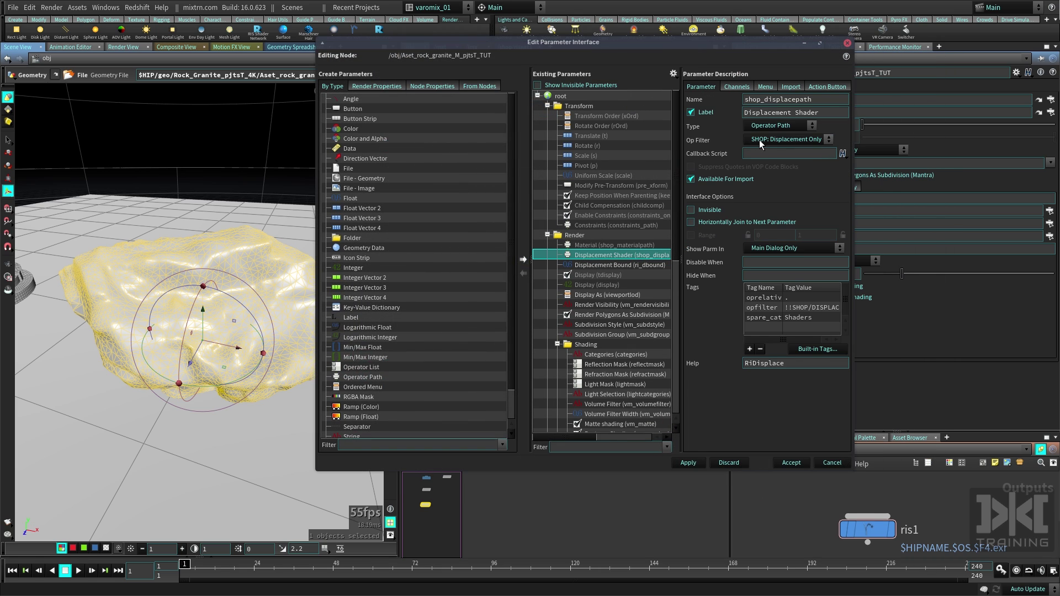
click(761, 142)
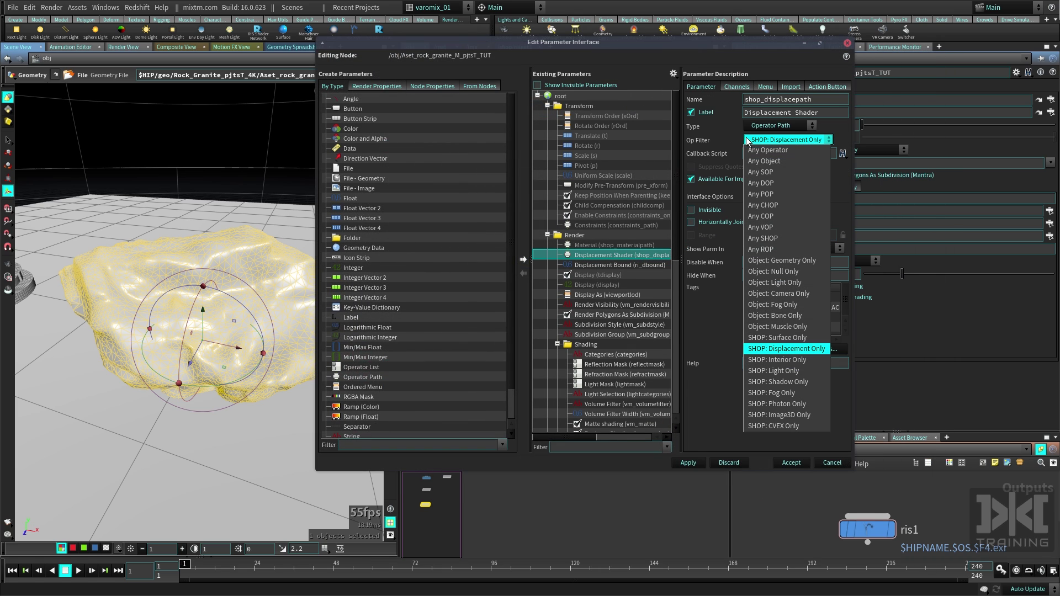
click(780, 151)
click(693, 462)
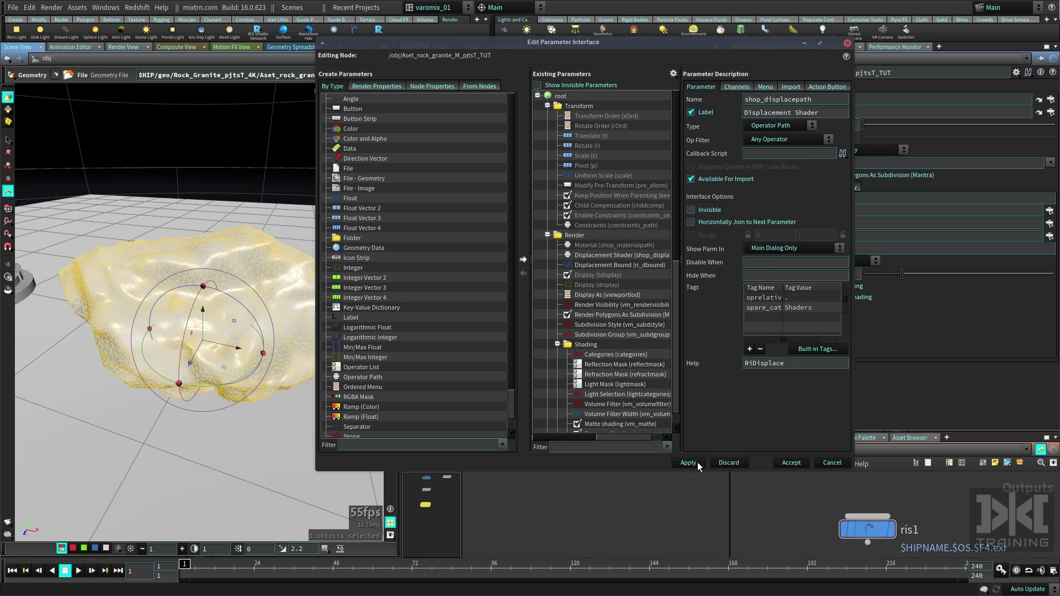
click(795, 464)
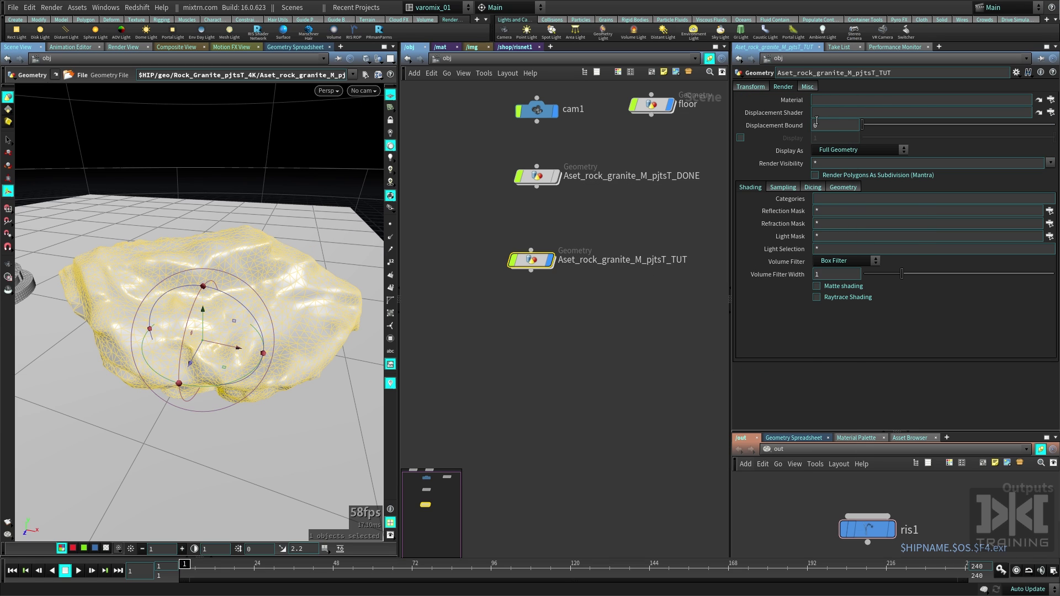
- Assign pxrdisplace1 from risnet1 as the rock object's Displacement Shader
click(1050, 112)
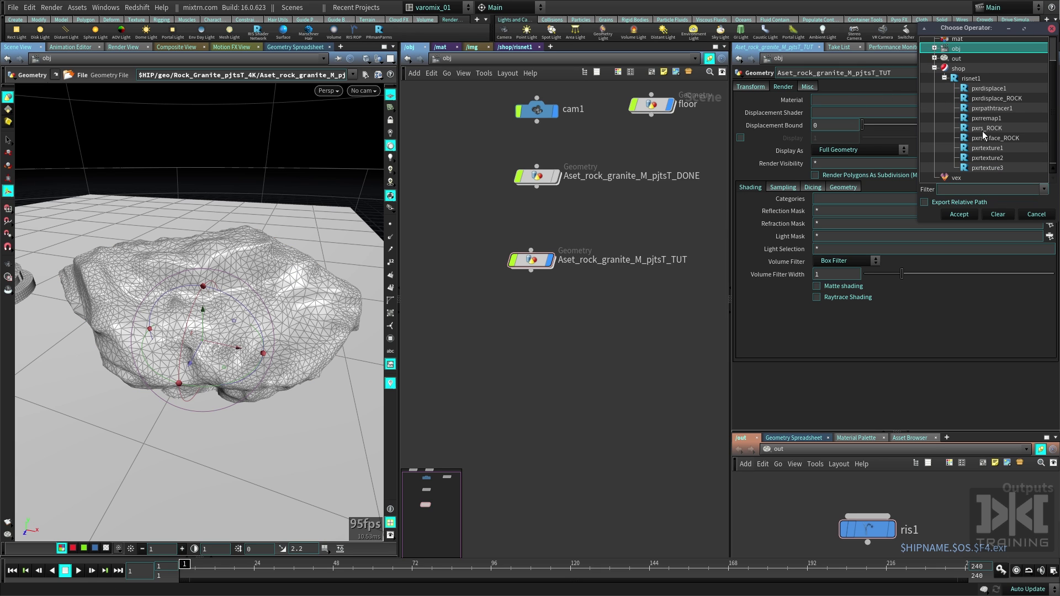
drag(977, 28, 719, 43)
drag(796, 236, 842, 325)
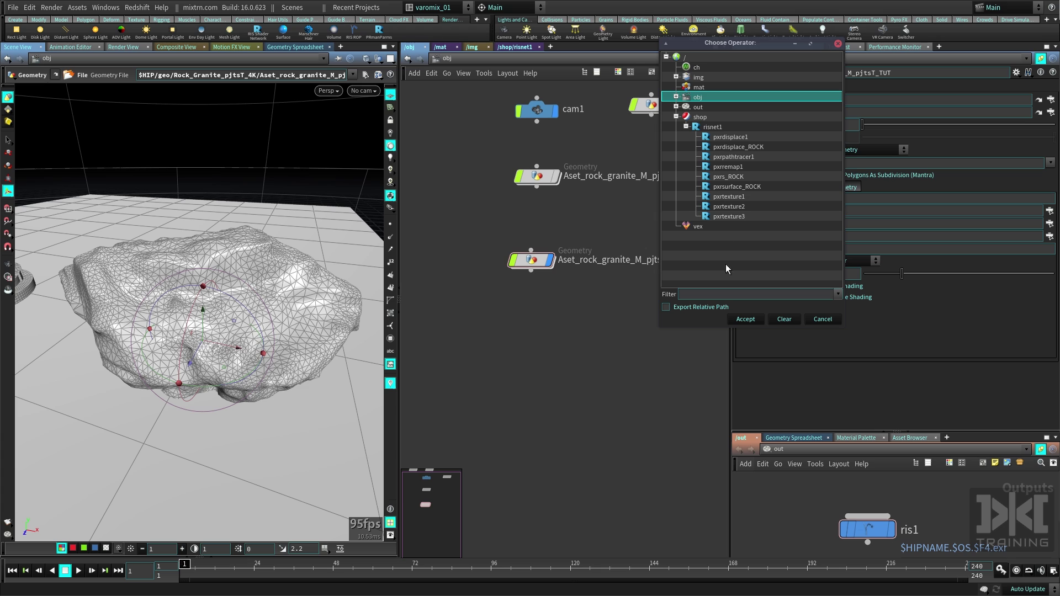
click(731, 137)
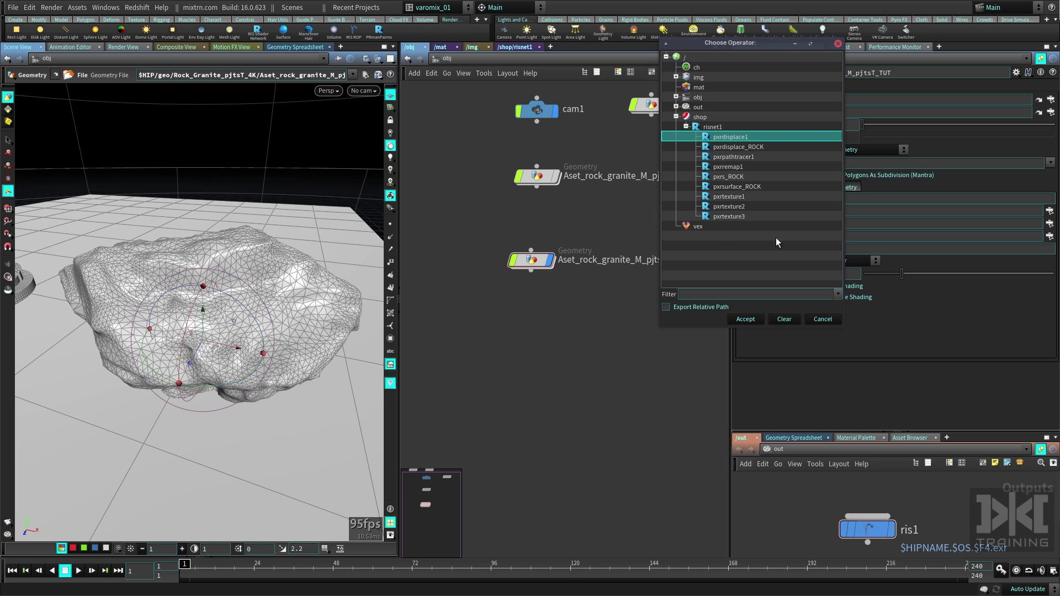
click(745, 319)
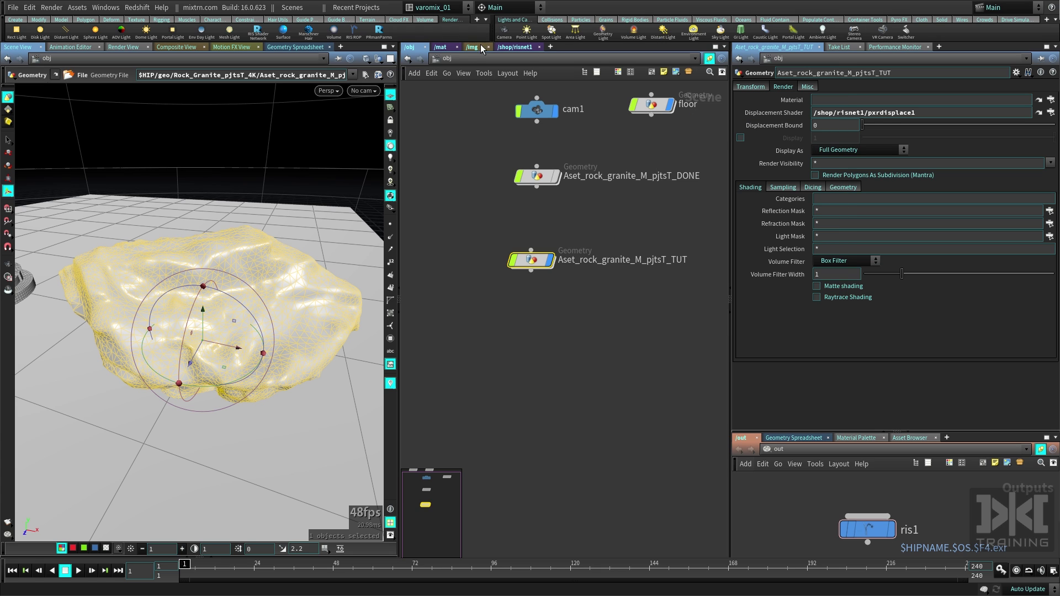
- Rename the pxrdisplace1 node in risnet1 to pxrdisplace_ROCK_TUT and check the rock's Displacement Shader path
click(513, 47)
double_click(676, 236)
drag(676, 236, 717, 241)
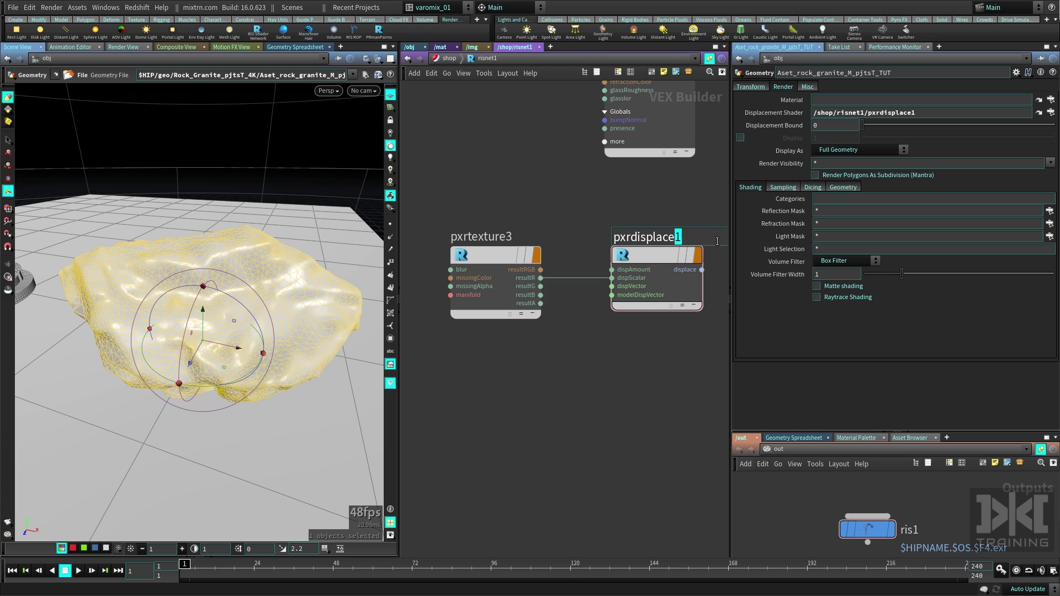
text(_ROCK_TUT)
key(Return)
drag(947, 113, 916, 112)
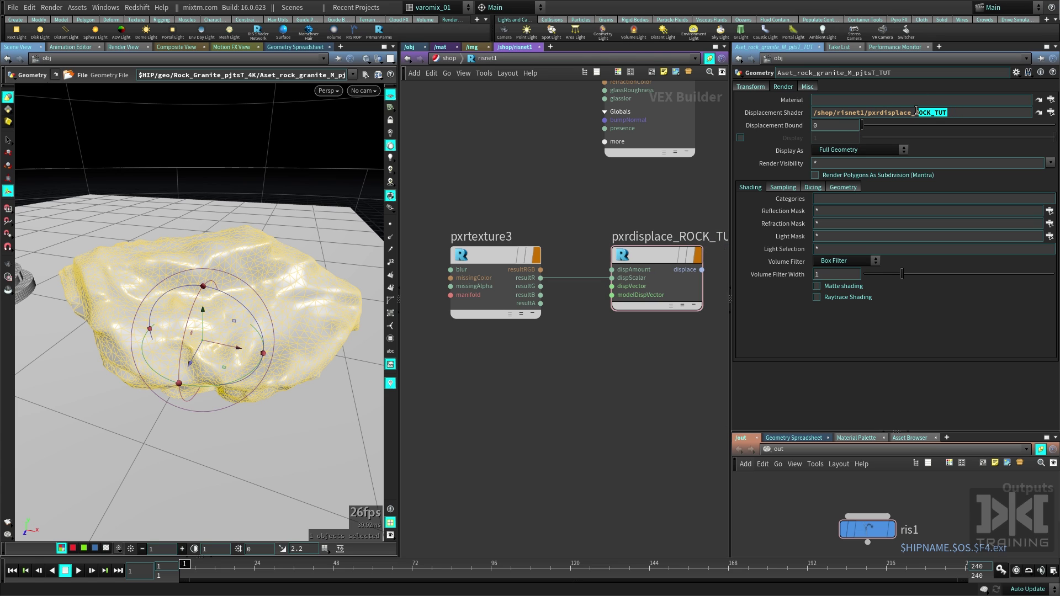
key(Return)
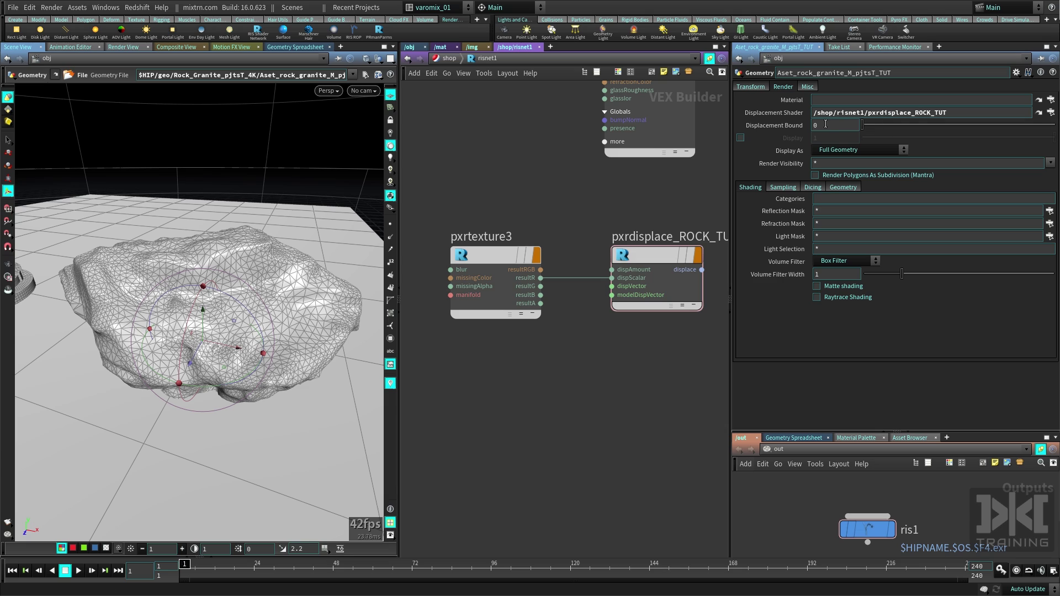
- Set the rock's Displacement Bound to 1
key(Tab)
text(1)
key(Return)
- Render the current frame from ris1 to disk, examine the rock's displacement in the image viewer, and minimize the viewer
click(871, 528)
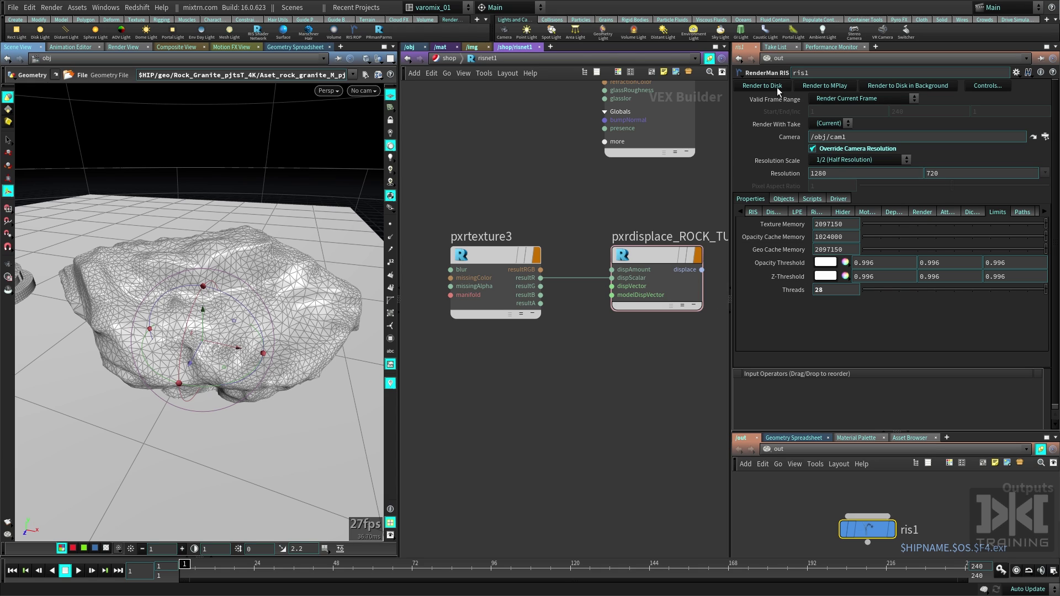
drag(869, 529, 867, 515)
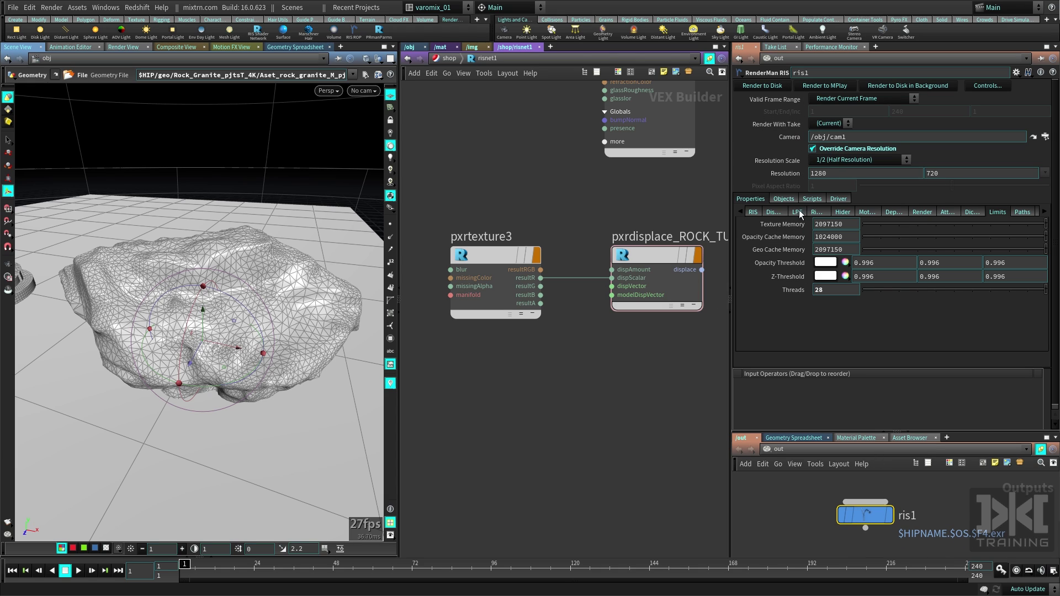
mouse_move(866, 527)
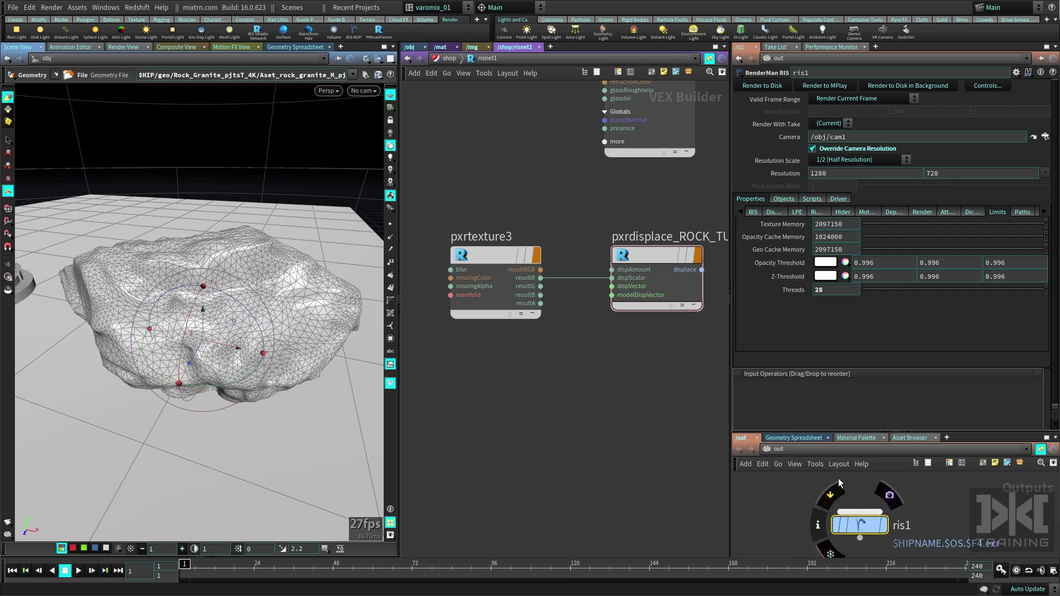
click(753, 212)
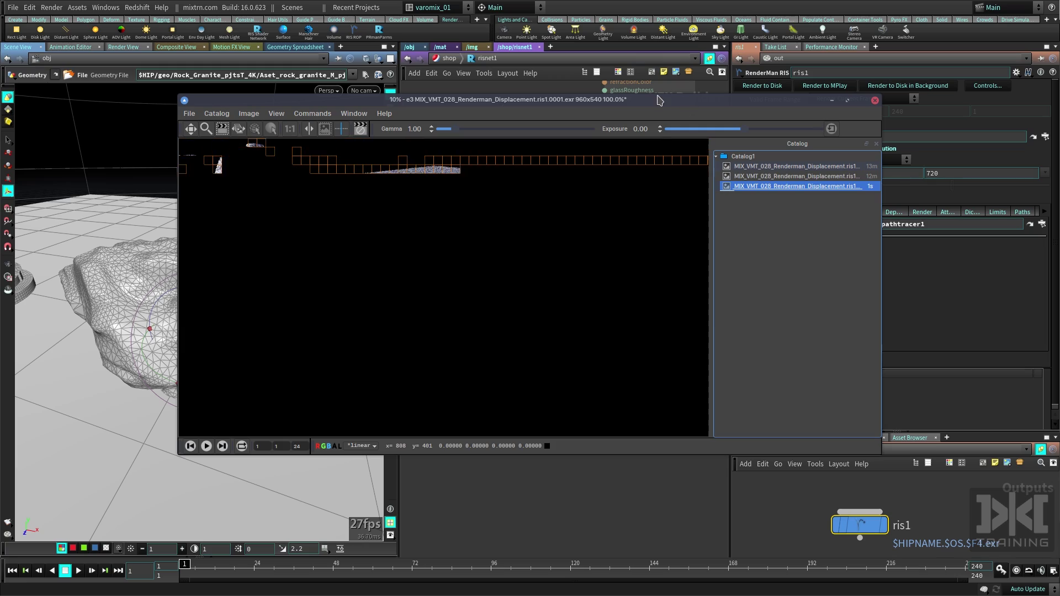
drag(560, 108, 457, 109)
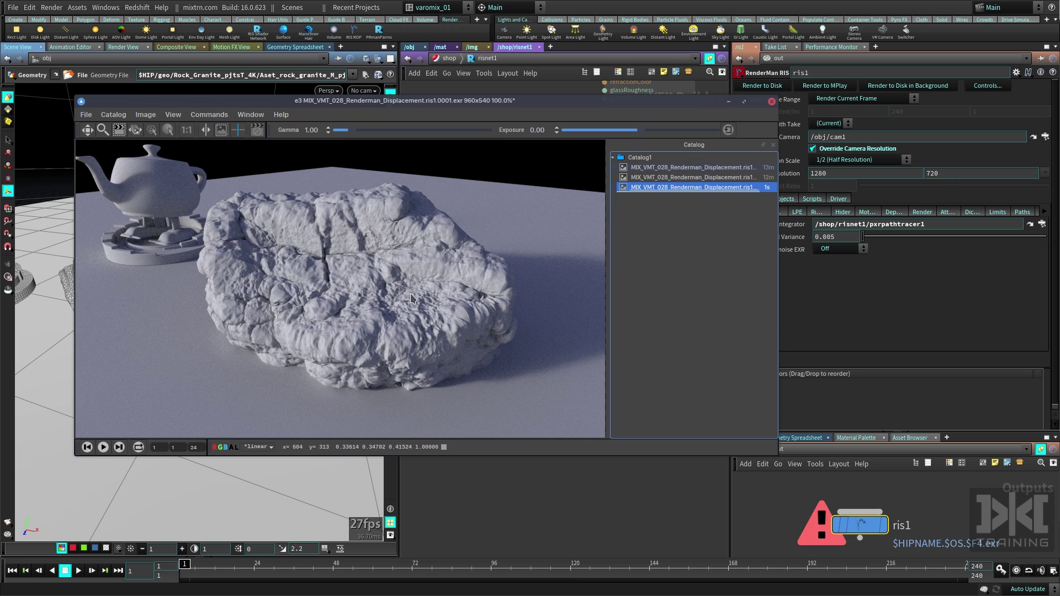
drag(508, 104, 480, 89)
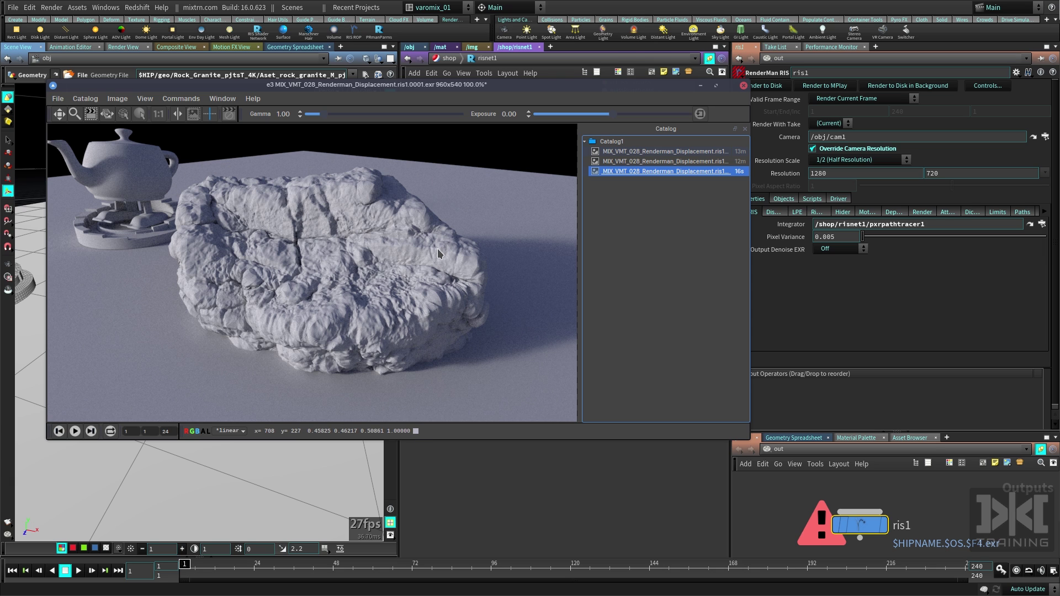
drag(573, 87, 611, 119)
drag(421, 117, 358, 109)
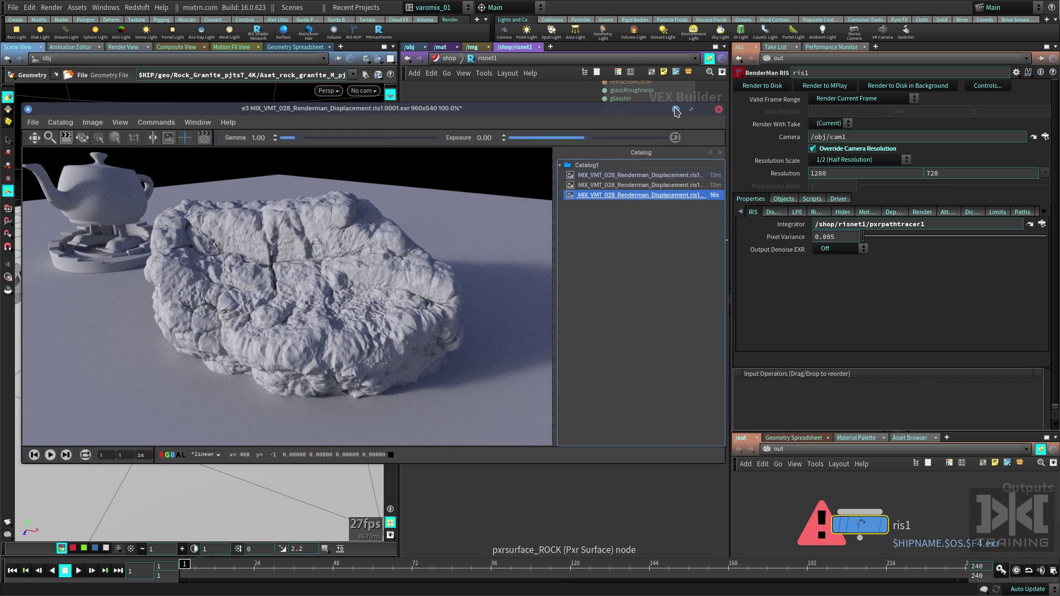
click(675, 110)
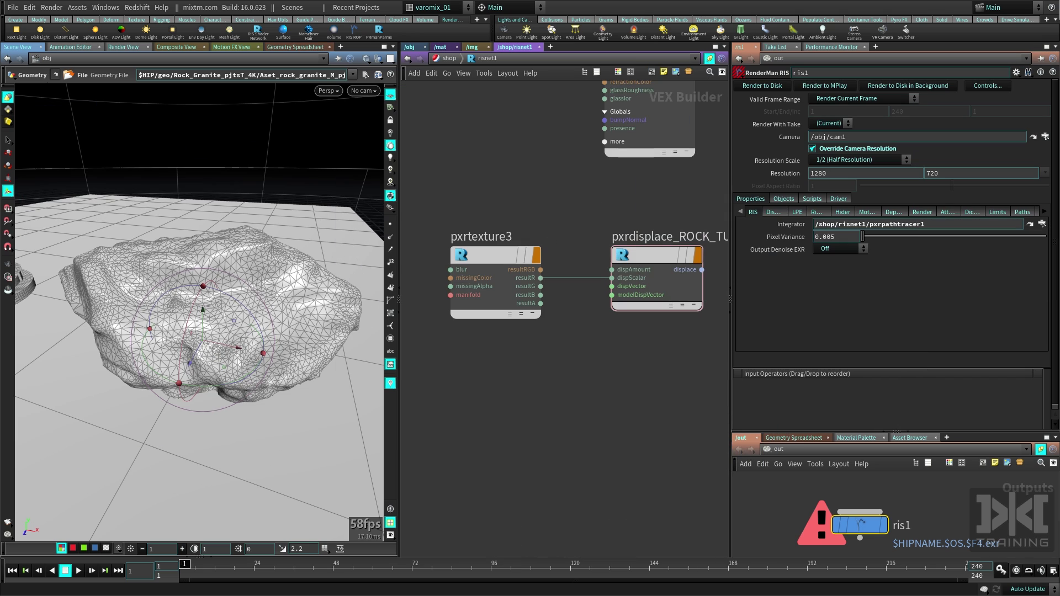
- Examine the grey values of Aset_rock_granite_M_pjtsT_4K_Displacement.jpg in Gwenview, opened from Dolphin, and return to Houdini
key(alt+Tab)
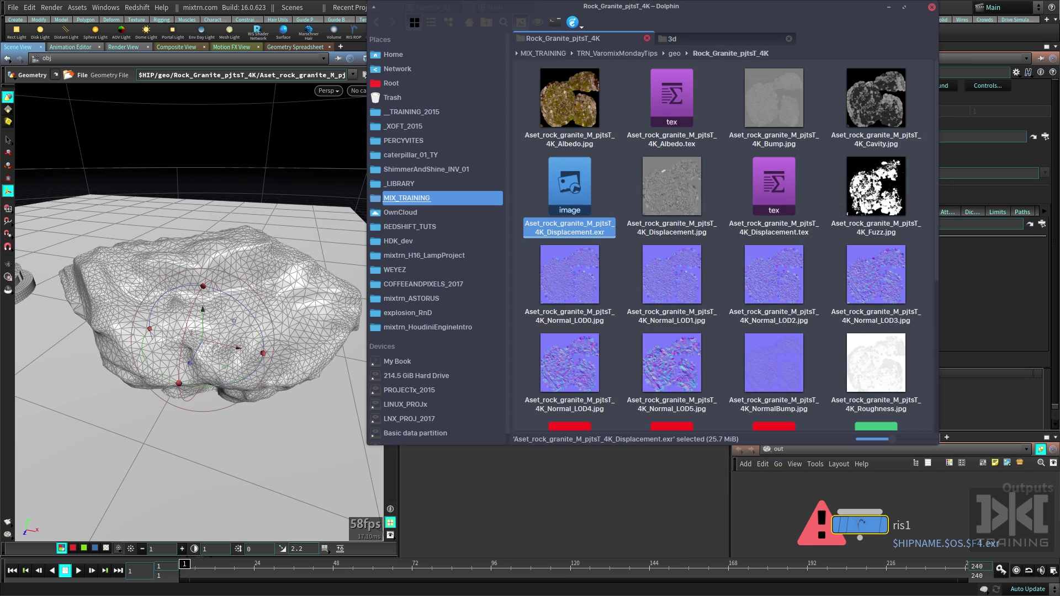
click(678, 208)
double_click(679, 208)
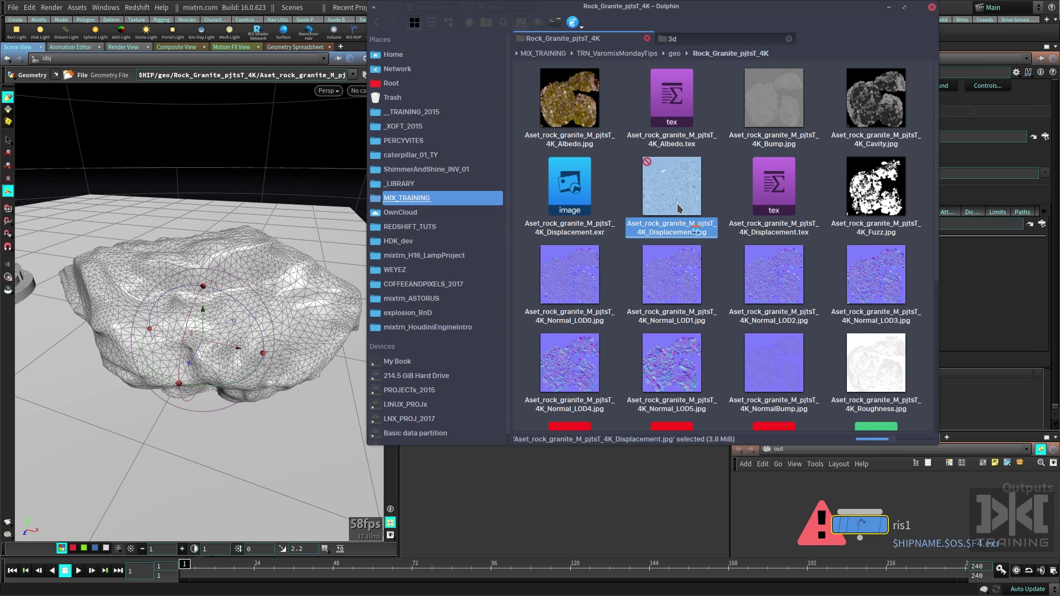
drag(391, 156, 572, 65)
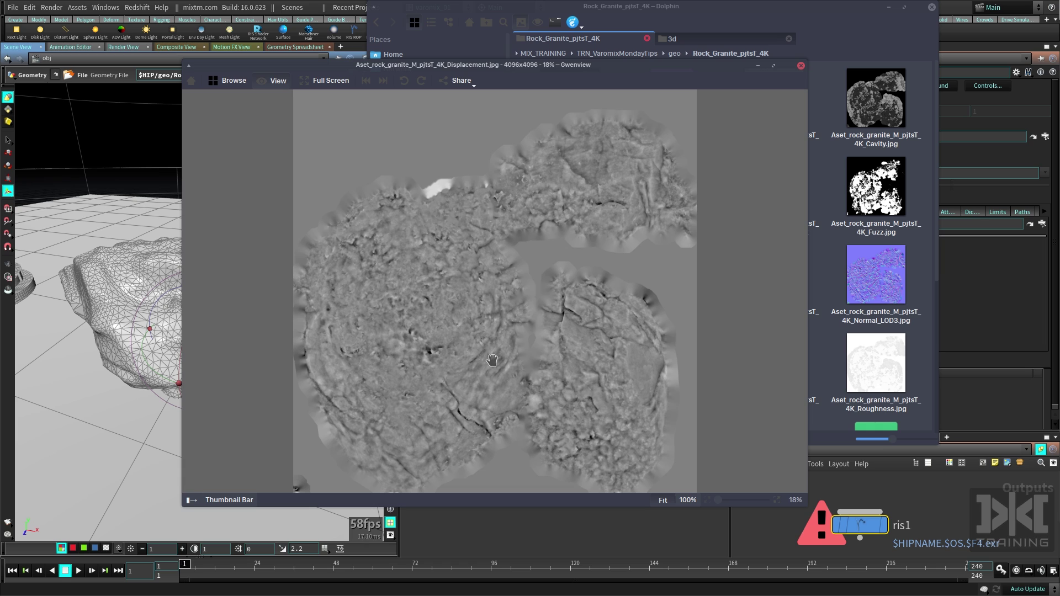
click(758, 66)
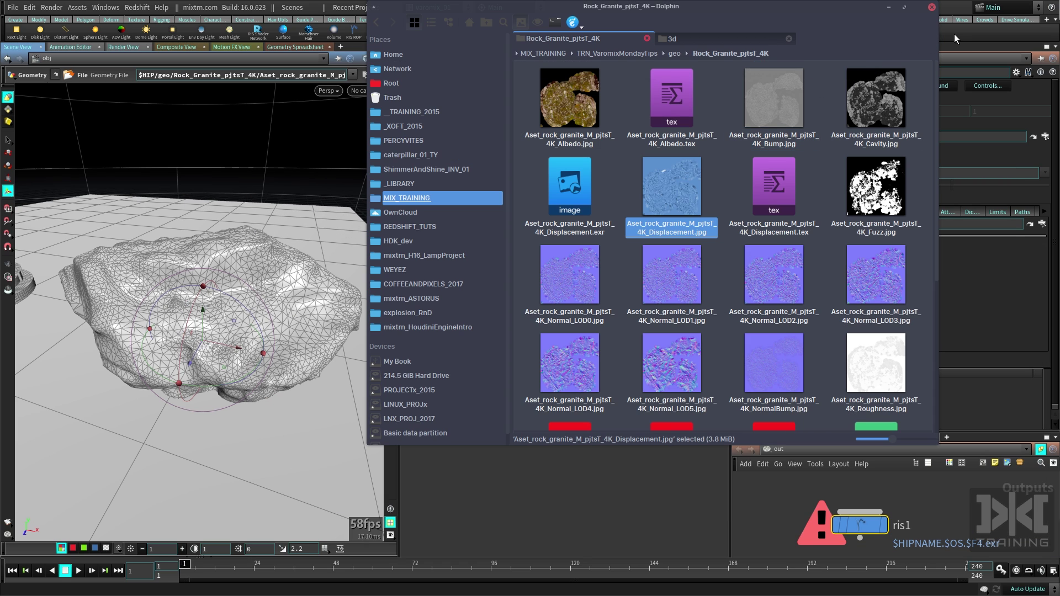
click(971, 45)
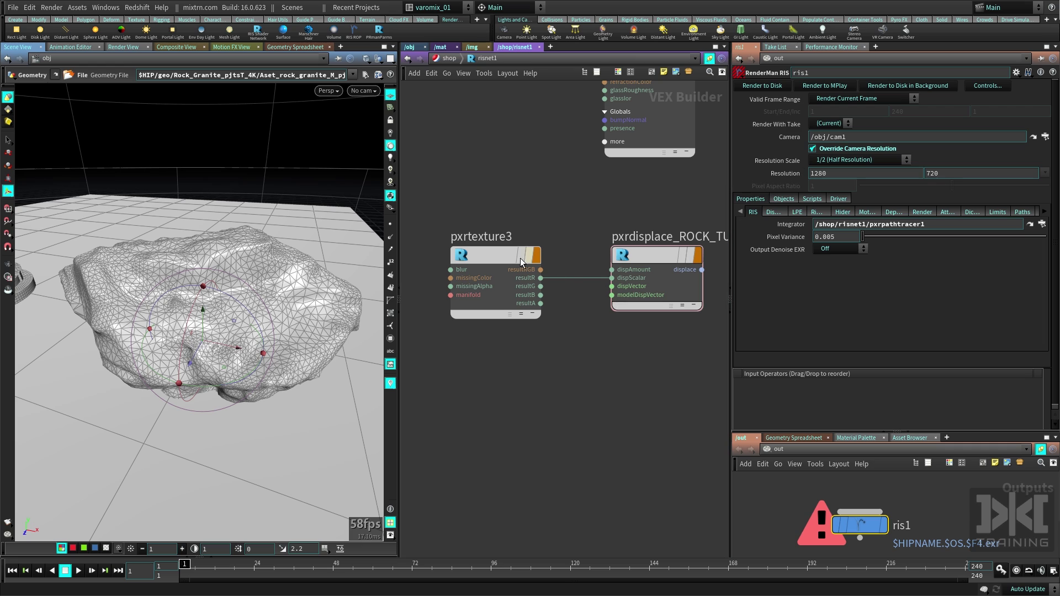
- Move pxrtexture3 away from pxrdisplace_ROCK_TUT and add a Pxr Remap node between them
click(496, 256)
scroll(612, 360, down, 5)
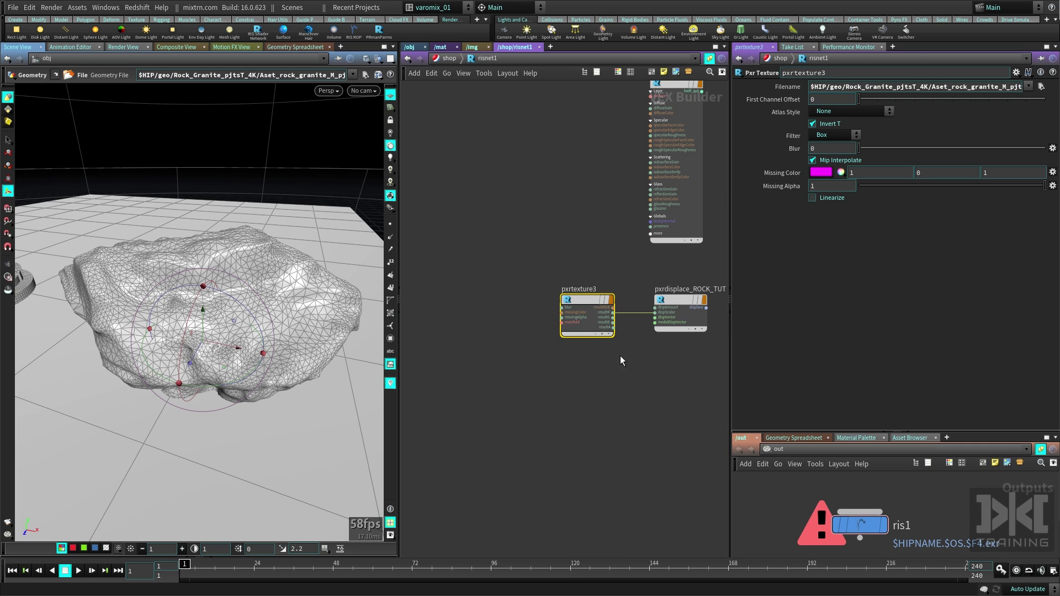
drag(584, 307, 456, 313)
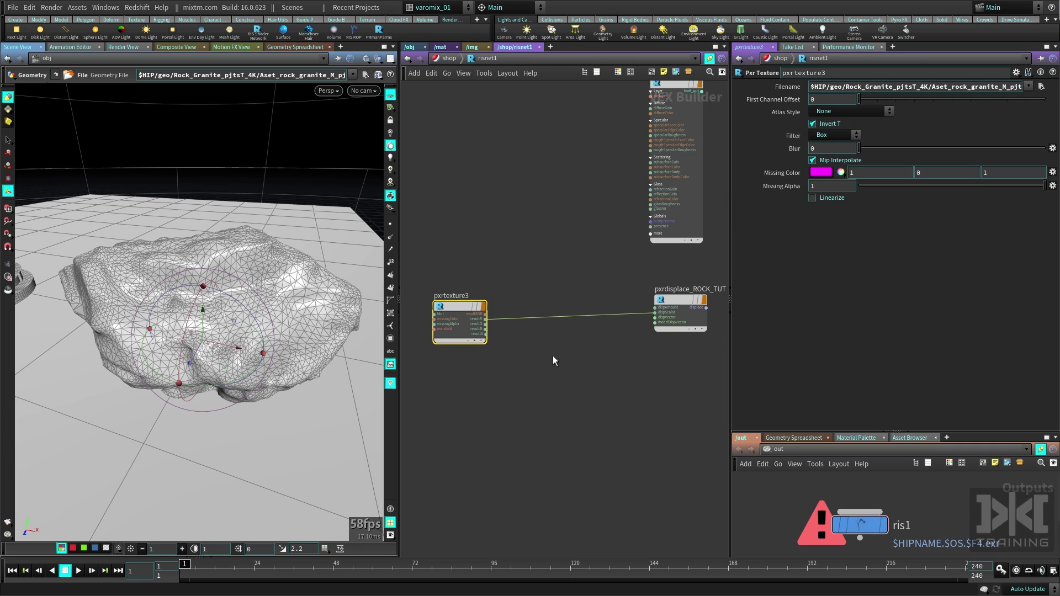
key(Tab)
middle_drag(552, 250, 555, 307)
key(Tab)
text(re)
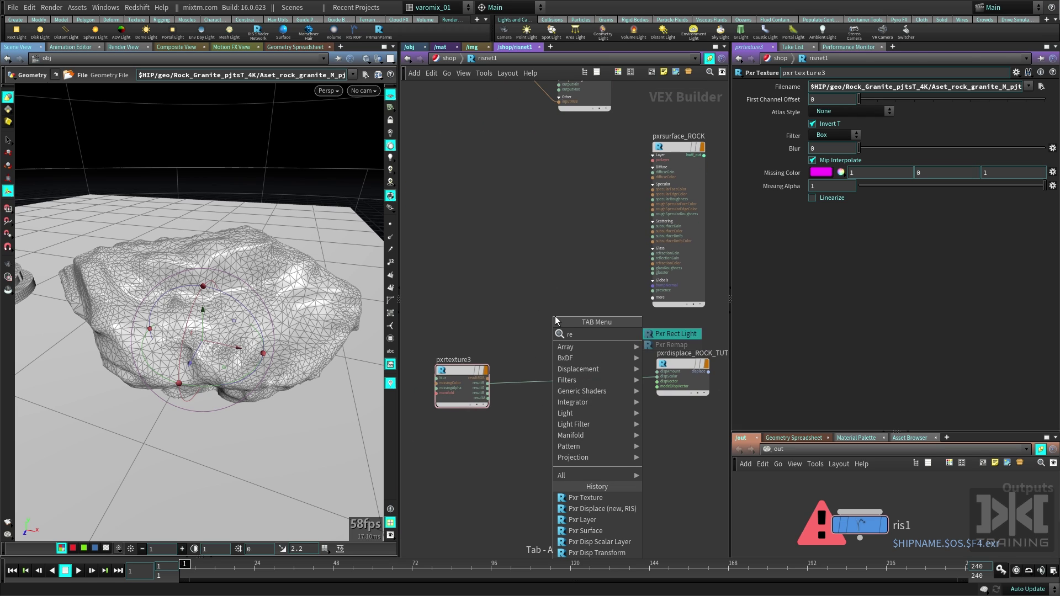
click(672, 333)
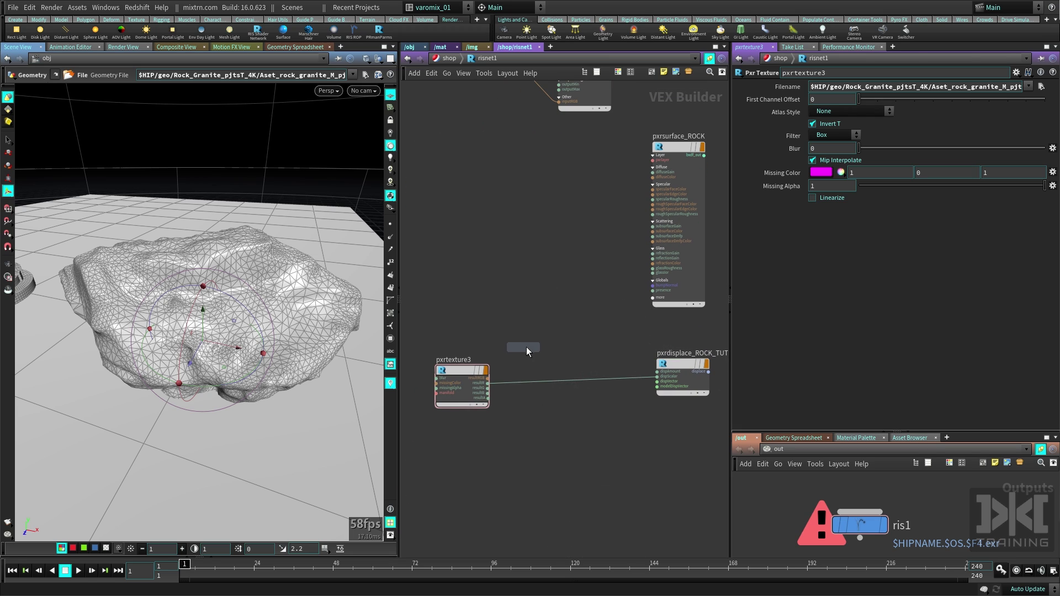
click(526, 346)
- Connect pxrtexture3's resultRGB to the new remap node's inputRGB, and the remap's resultR to dispScalar on pxrdisplace_ROCK_TUT
scroll(528, 366, up, 6)
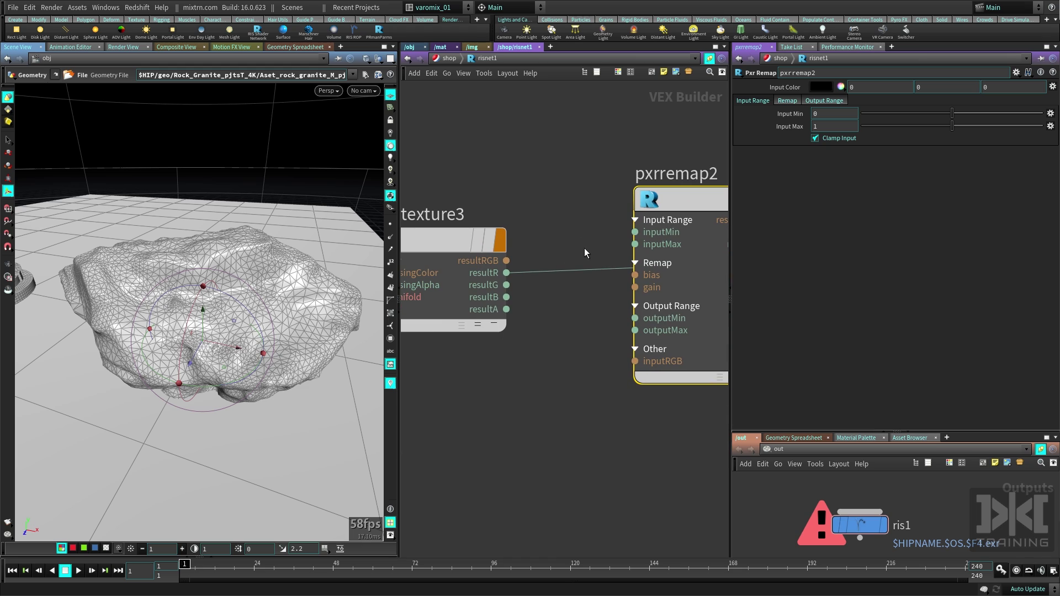
drag(504, 261, 635, 361)
middle_drag(634, 361, 554, 339)
middle_drag(615, 417, 646, 421)
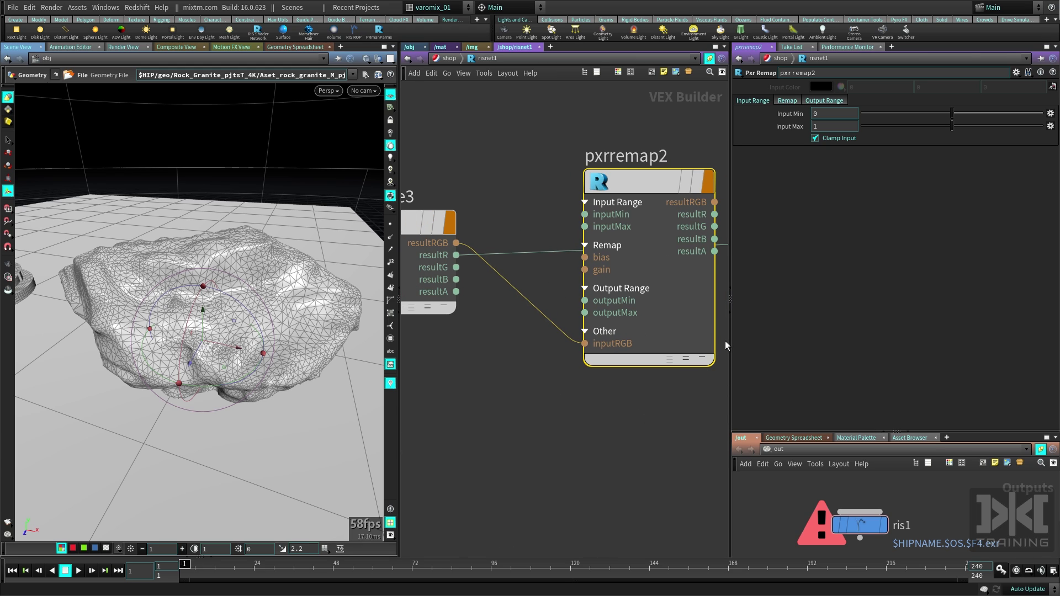
middle_drag(725, 346, 561, 352)
middle_drag(563, 240, 493, 228)
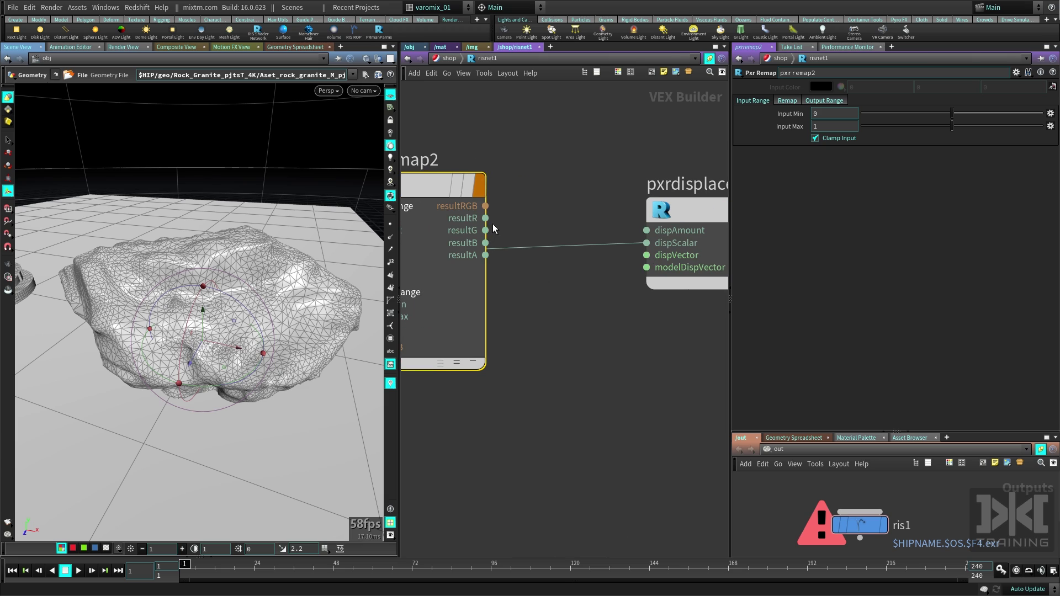
drag(485, 218, 647, 243)
- Set both the Input Min and the Output Min of pxrremap2 to -1
middle_drag(451, 228, 605, 221)
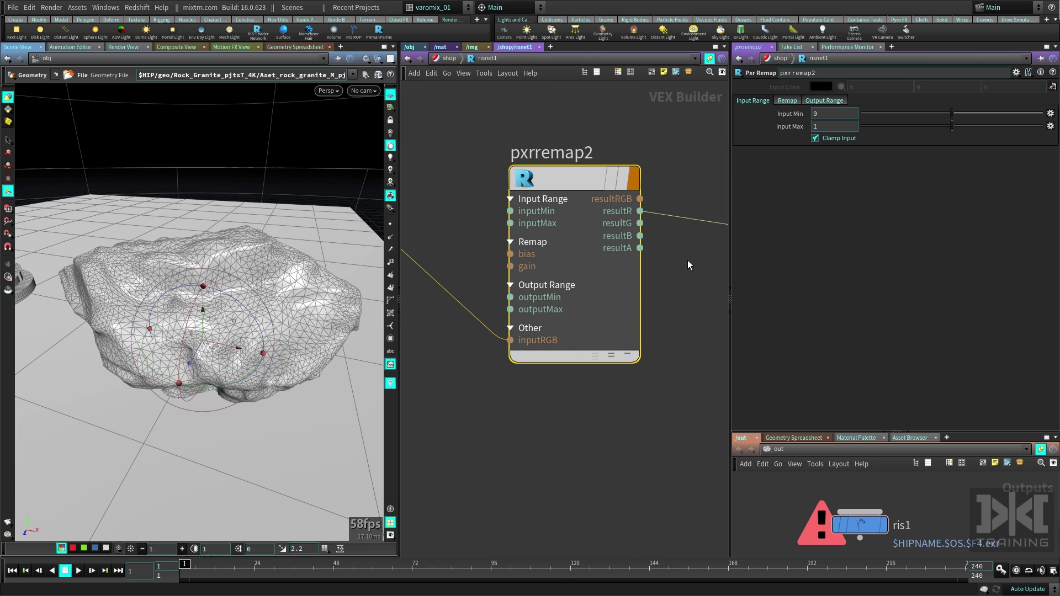
middle_drag(678, 265, 665, 316)
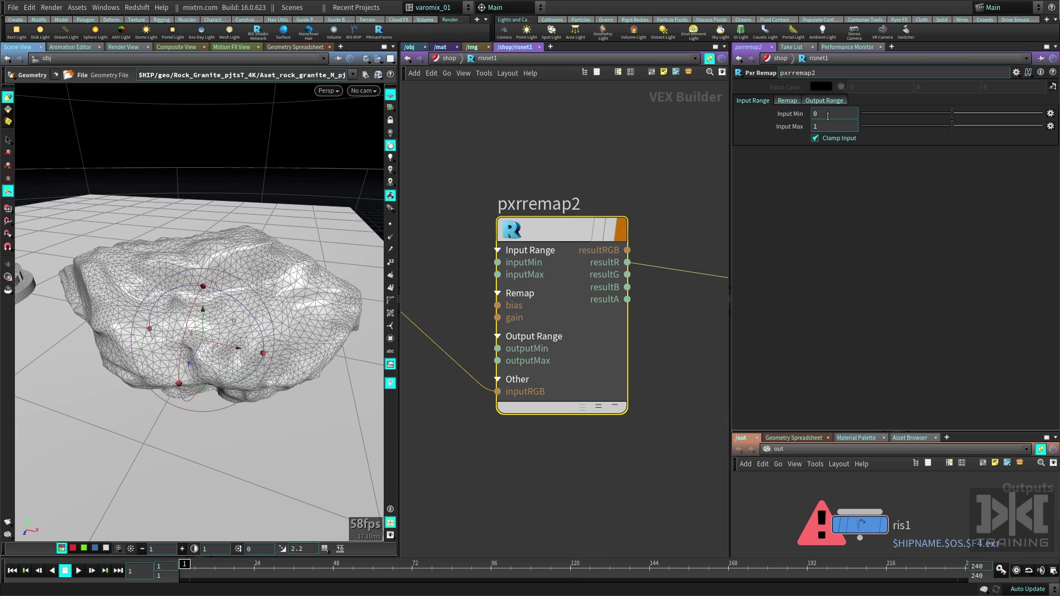
double_click(845, 114)
text(-1)
key(Return)
click(787, 101)
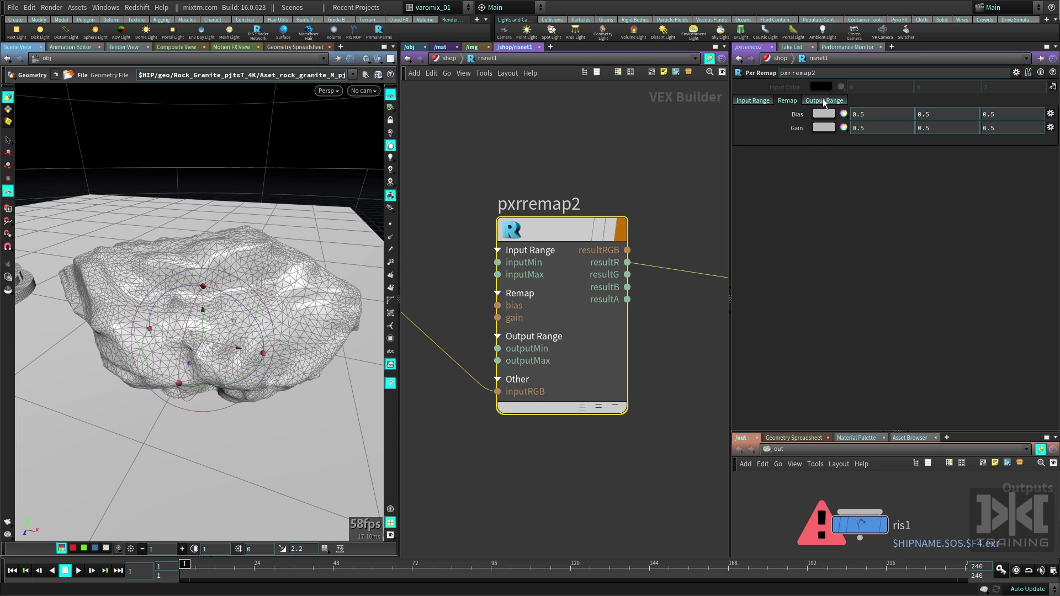
click(823, 99)
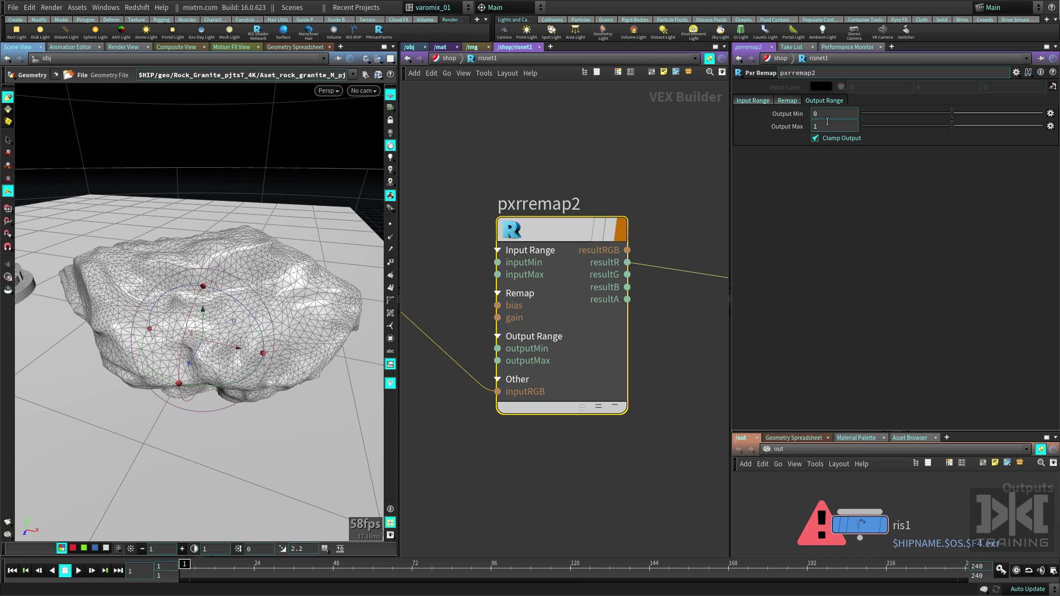
text(-1)
key(Return)
- Render ris1 to disk again and compare the new image with the previous render in the catalog
click(859, 524)
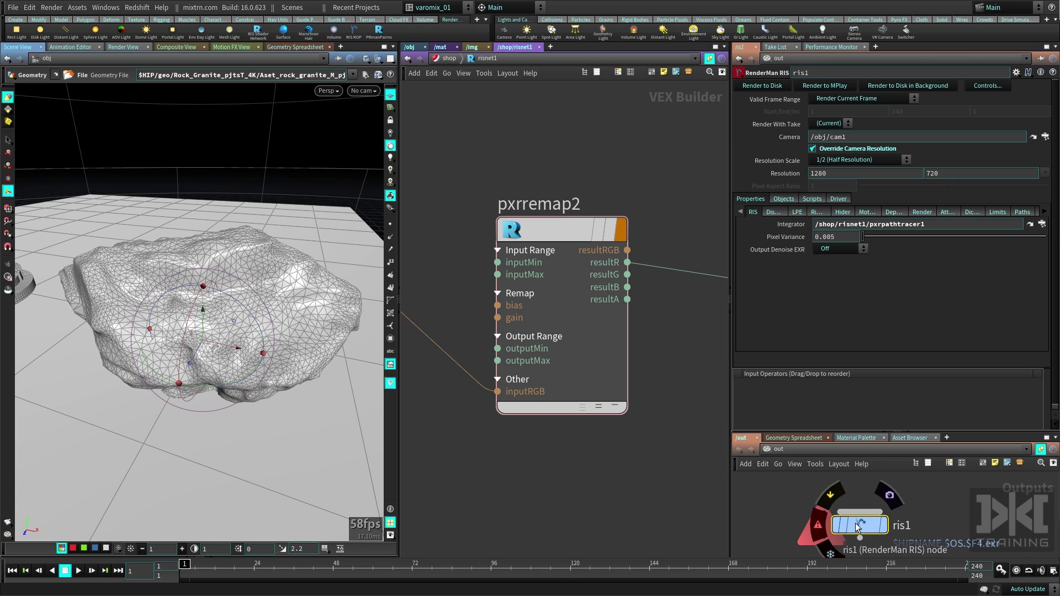
click(762, 86)
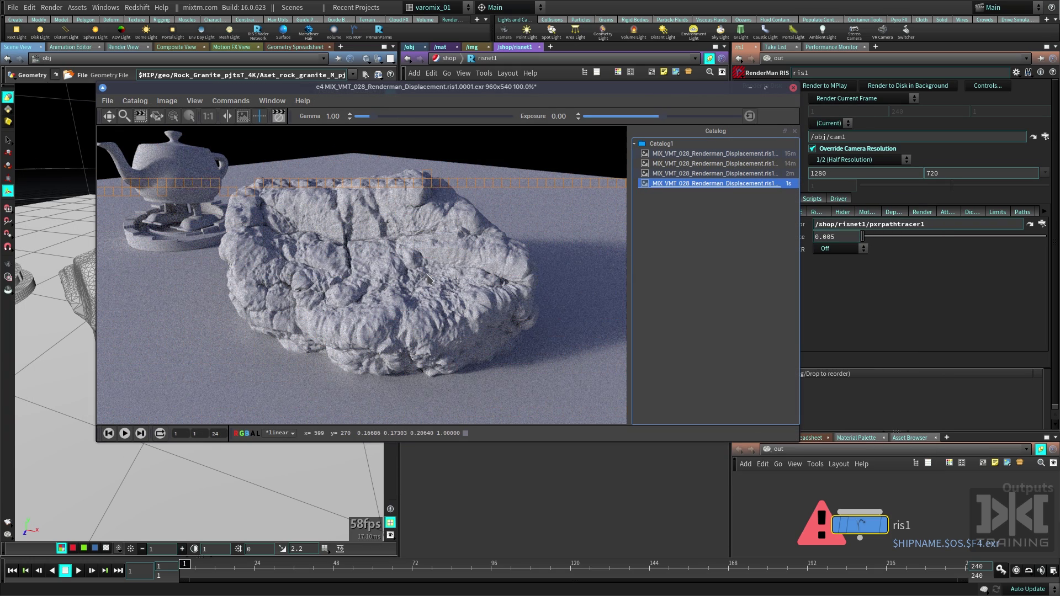
key(Up)
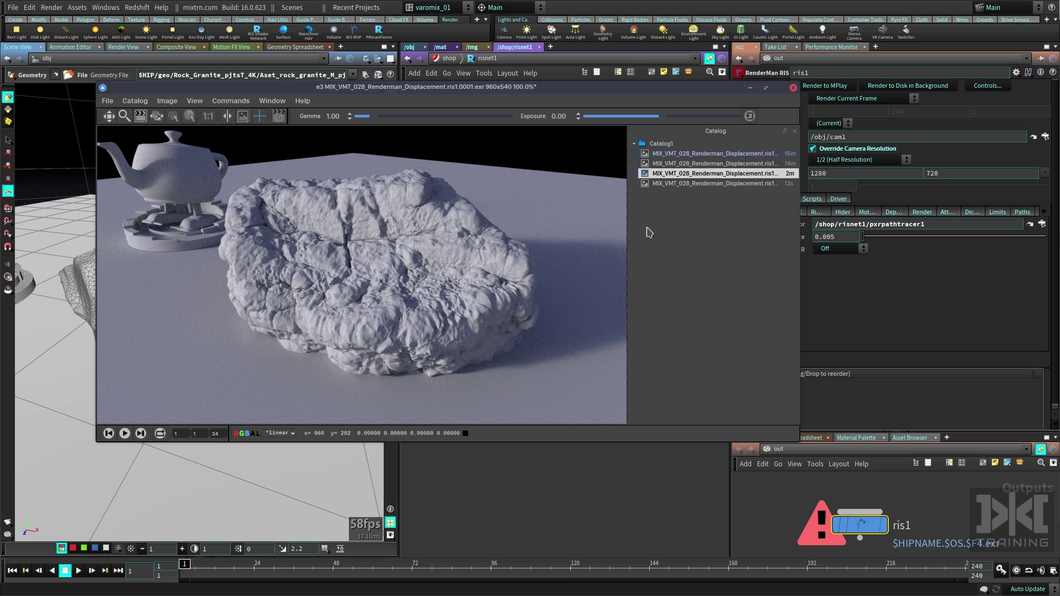
click(680, 184)
- Set the Bias value of pxrremap2 to 0.25 in HSV mode
drag(665, 88, 485, 368)
click(561, 131)
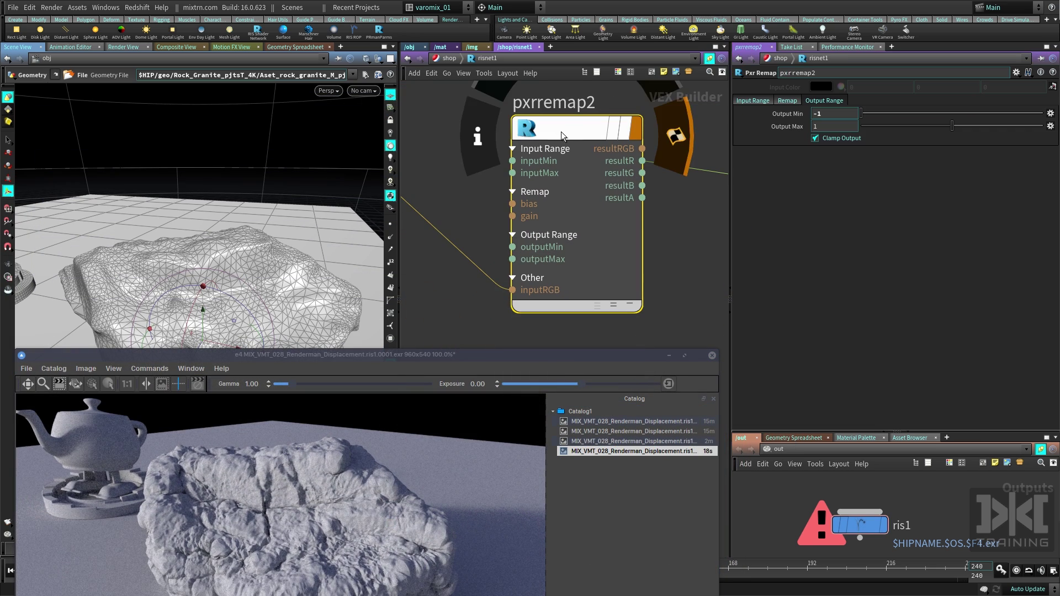
click(788, 100)
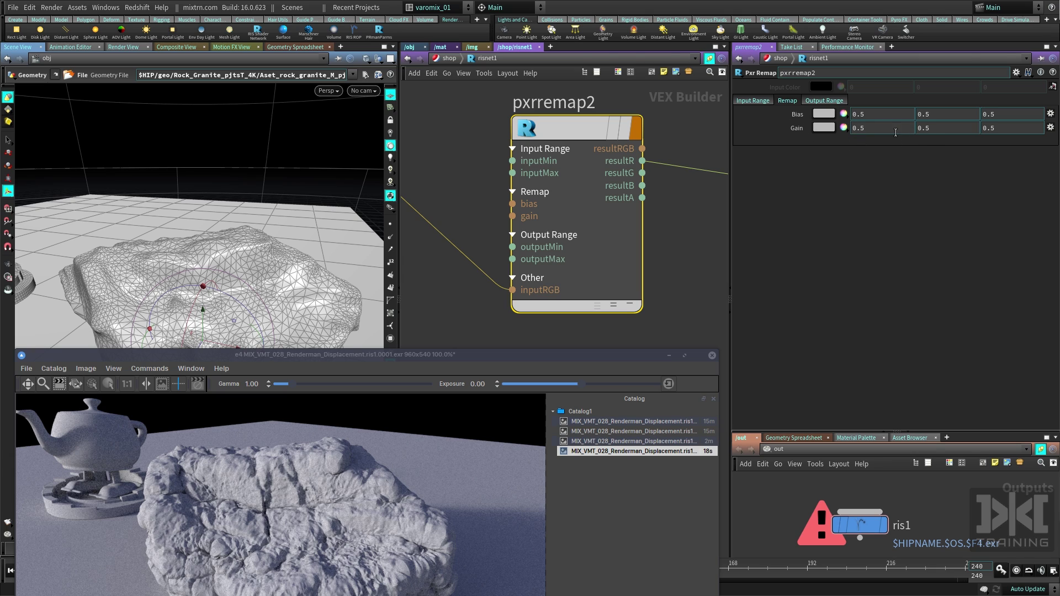
click(843, 113)
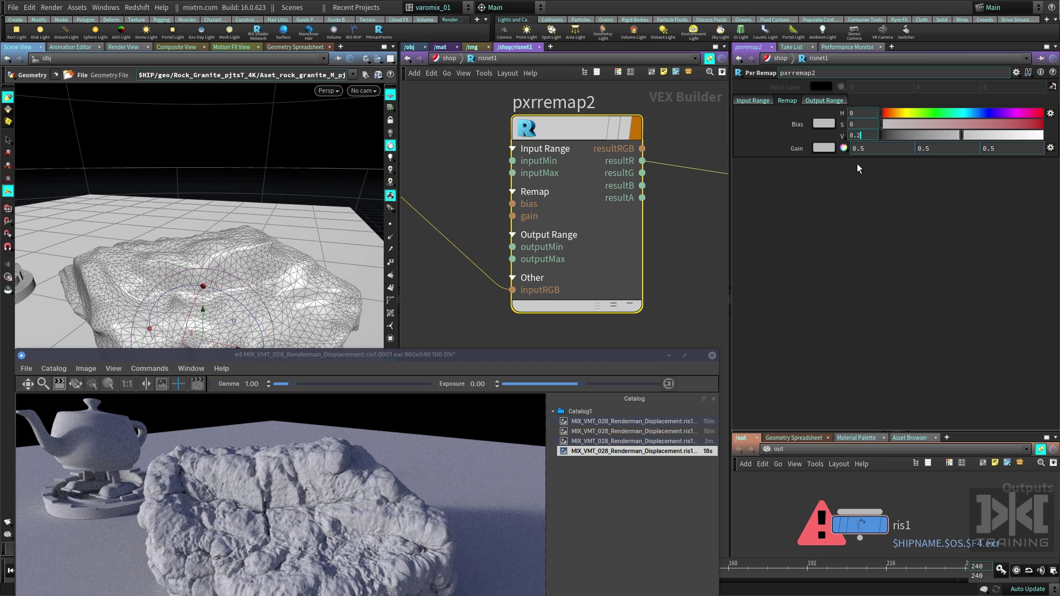
key(Return)
text(5)
key(Return)
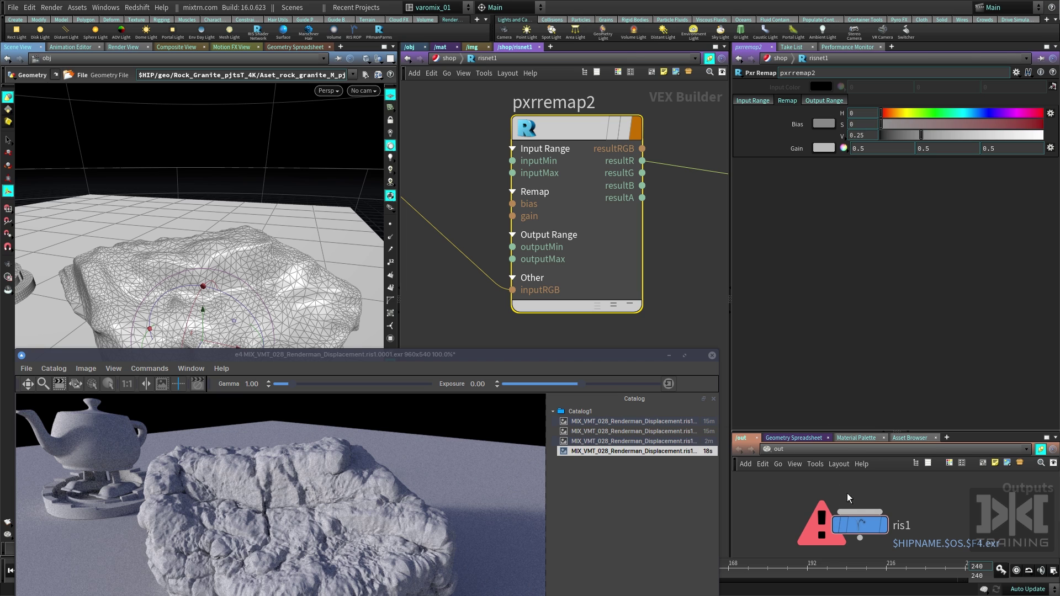
- Render ris1 again, compare the new image with the previous render in the catalog, and inspect the rock's surface detail up close
click(860, 525)
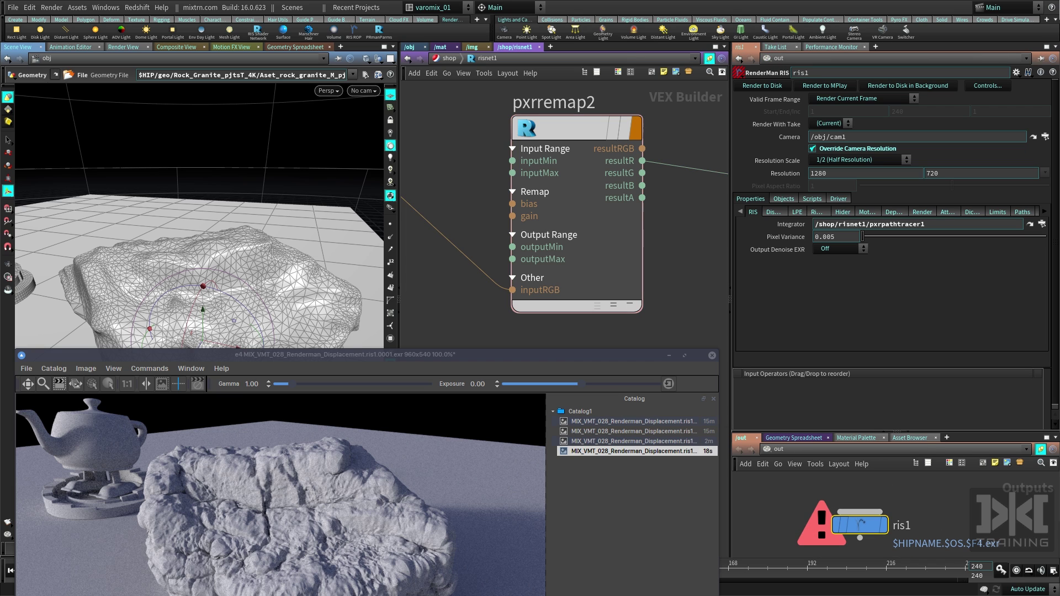
click(824, 85)
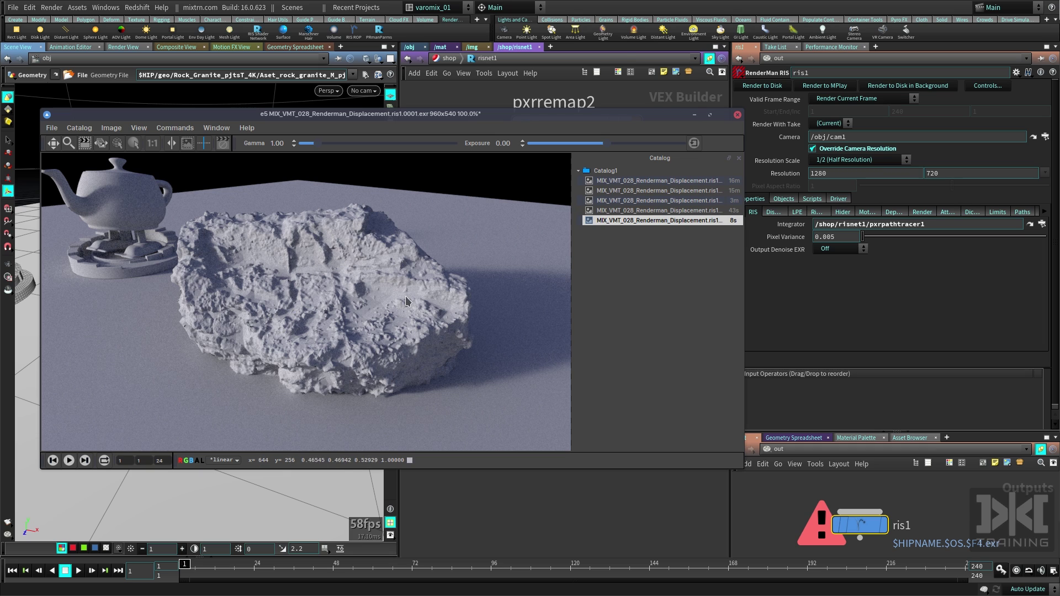
click(656, 211)
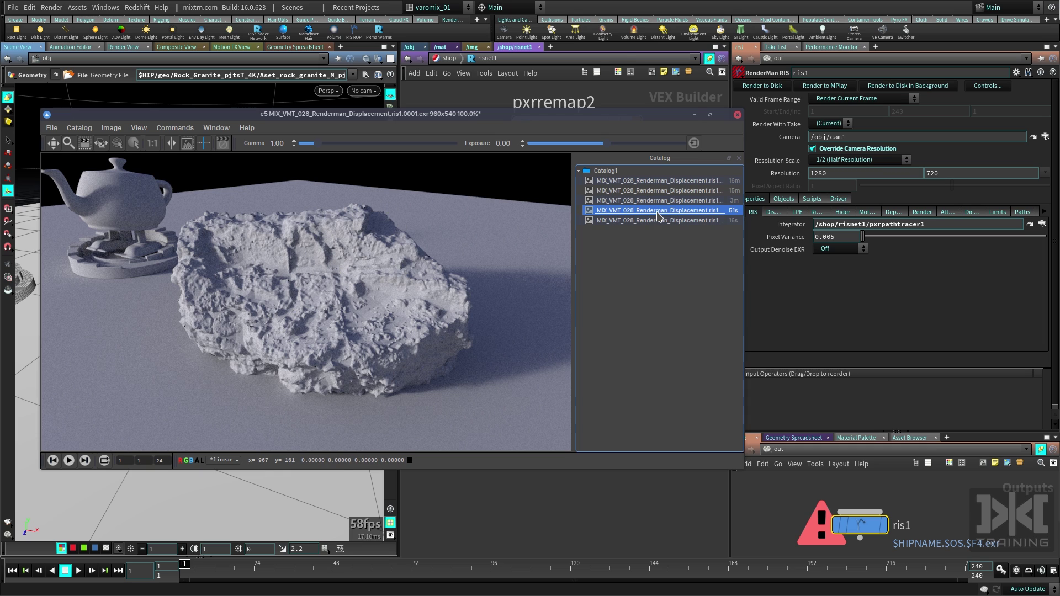
click(653, 221)
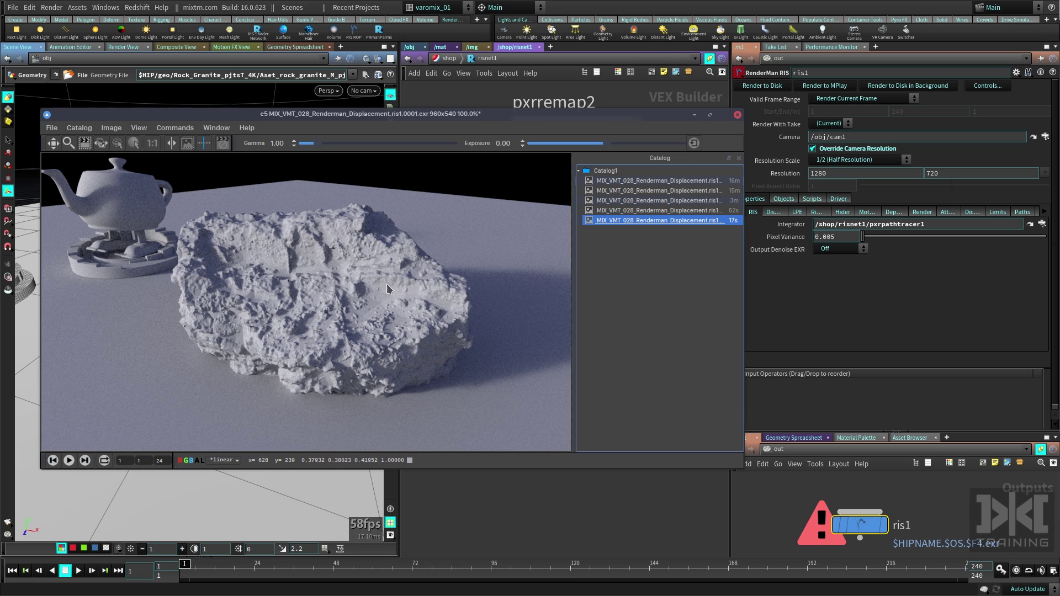
scroll(381, 285, up, 5)
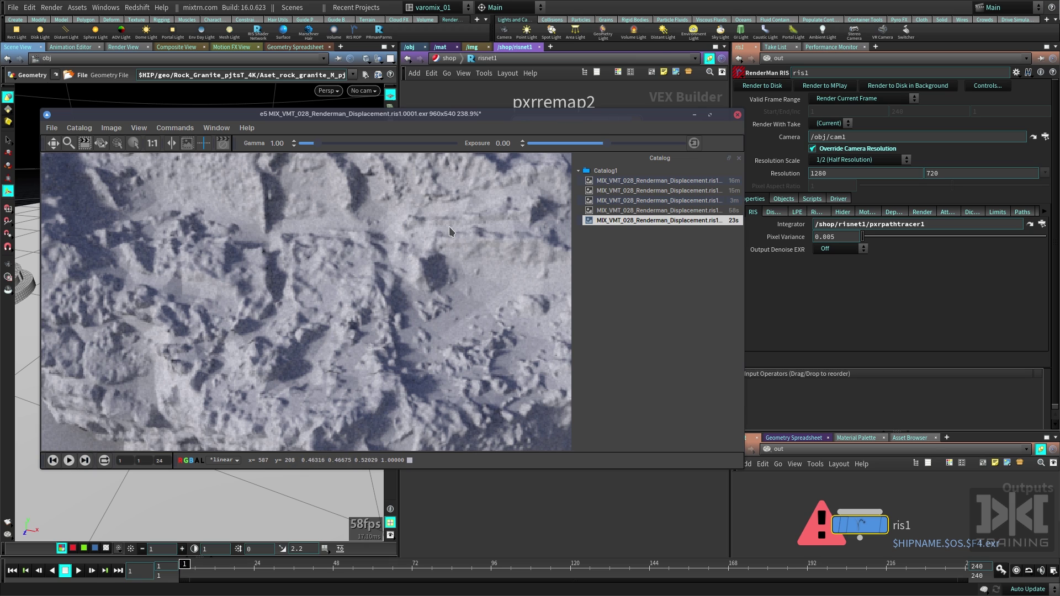
scroll(419, 321, down, 5)
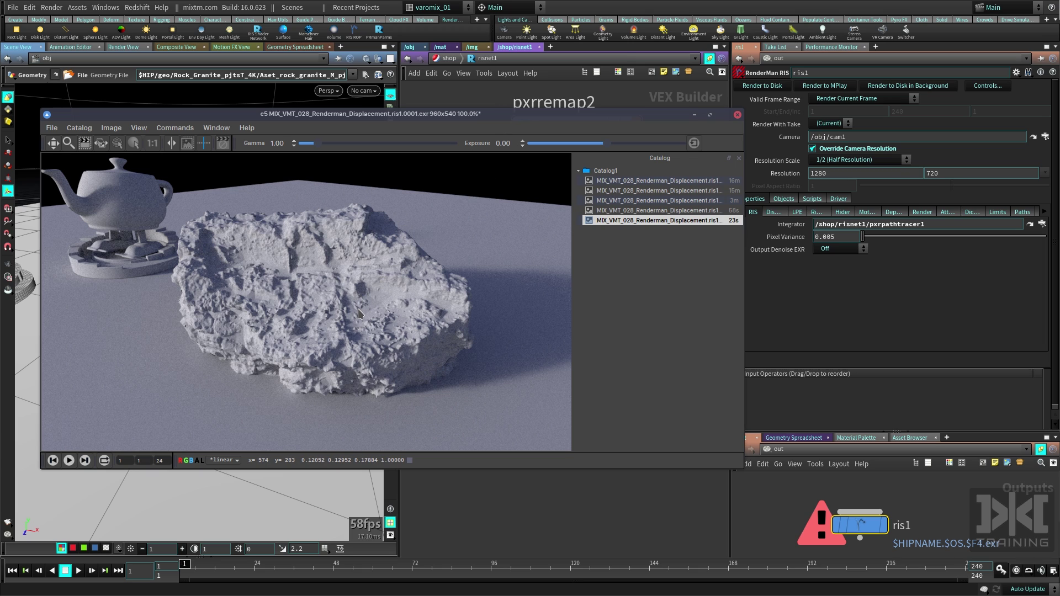
- Turn off both Clamp Input and Clamp Output on pxrremap2
drag(577, 115, 568, 264)
click(565, 135)
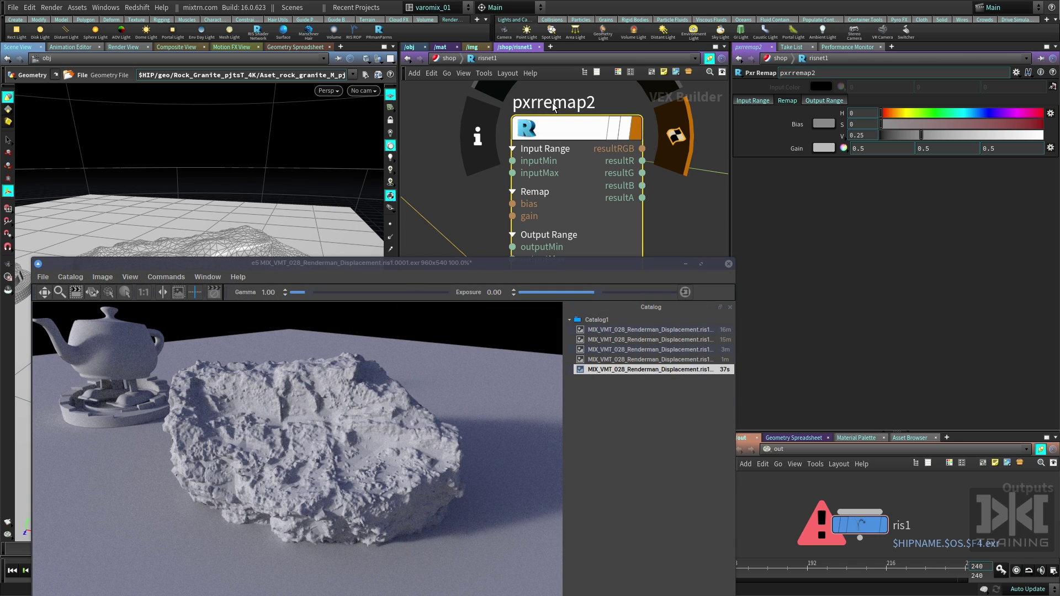
click(755, 102)
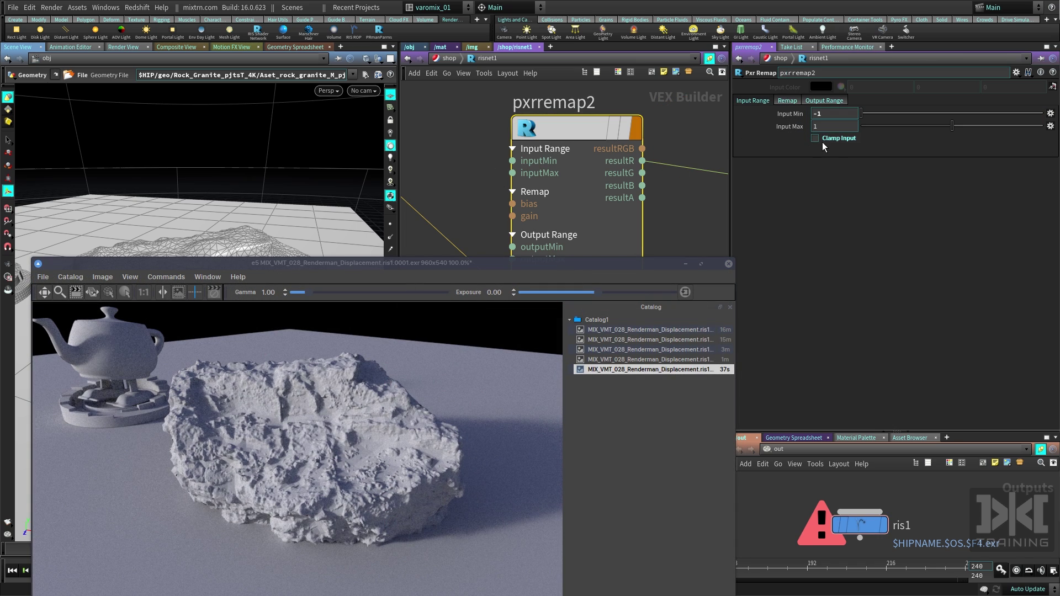
click(824, 100)
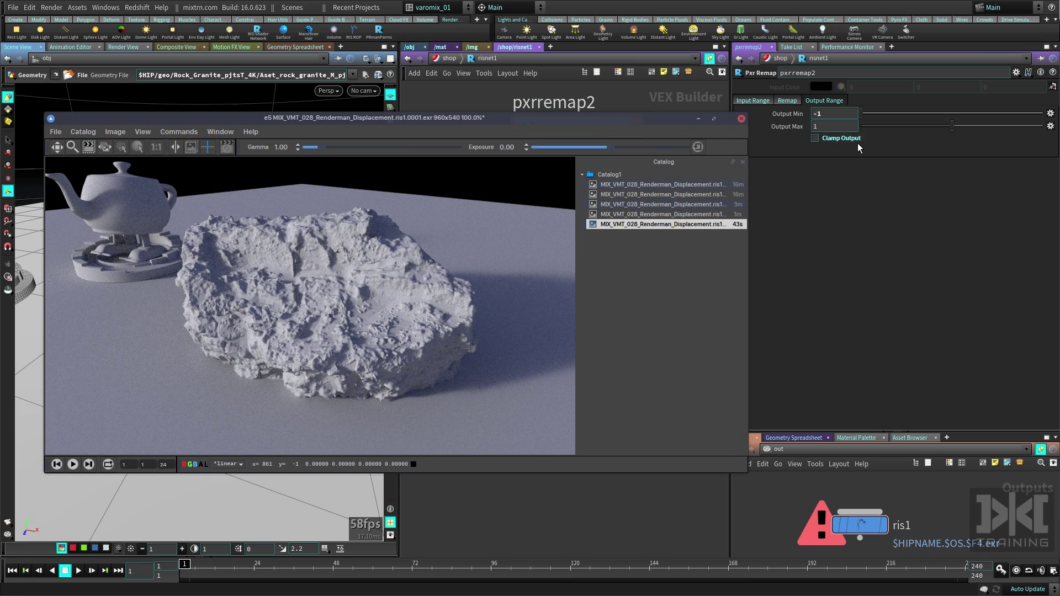
- Render ris1 with the unclamped remap and compare the rock's detail up close with the previous render
click(859, 524)
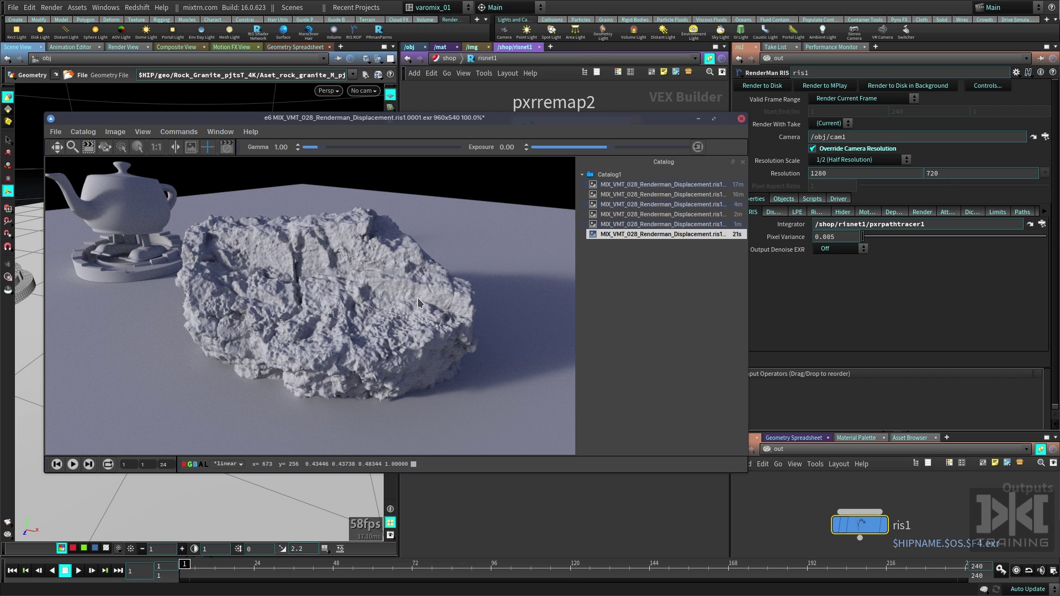
click(633, 225)
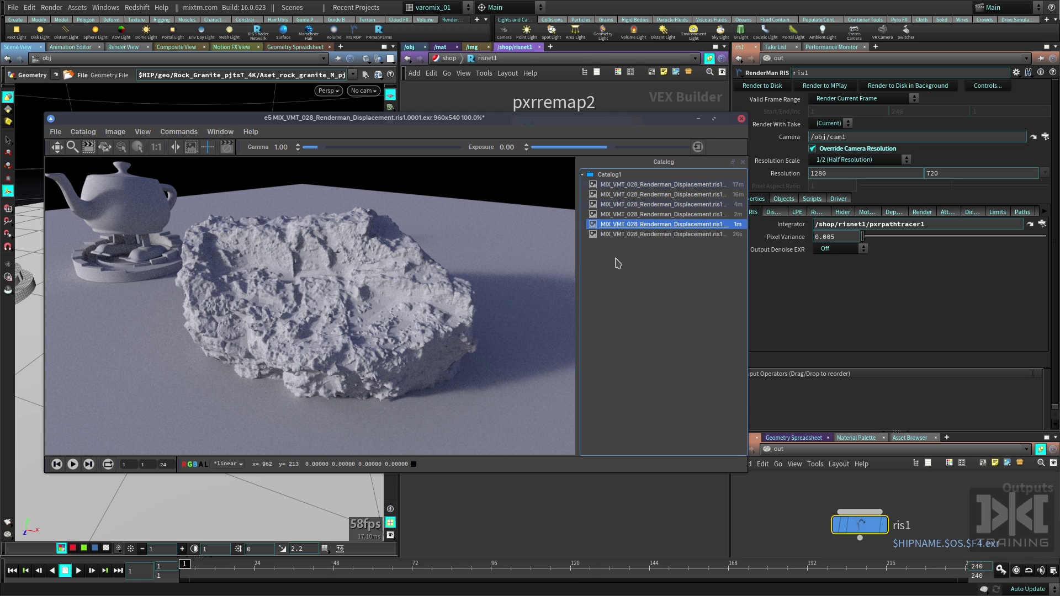
scroll(375, 295, up, 5)
click(648, 235)
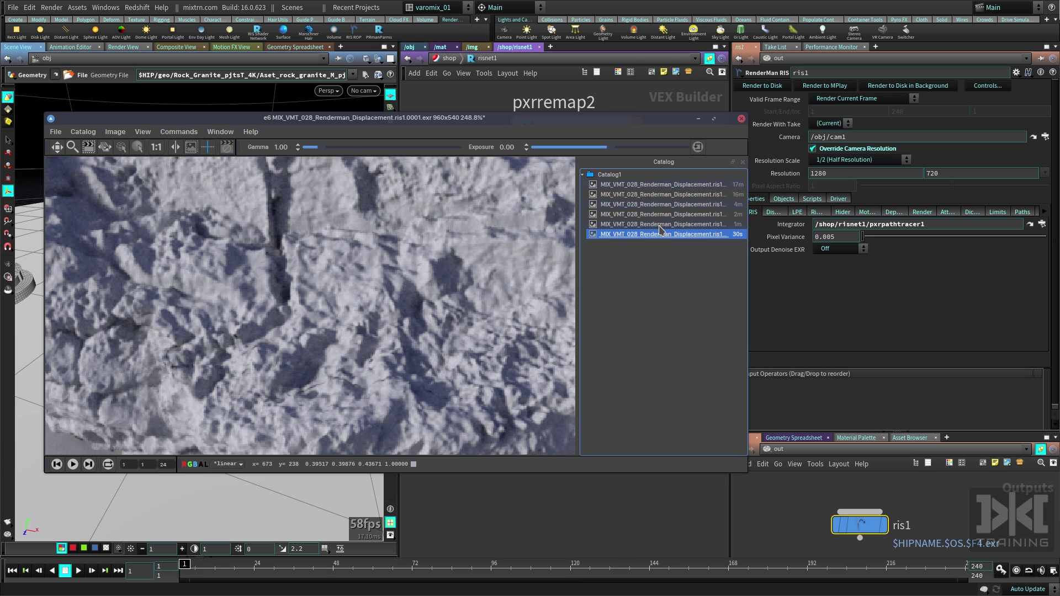
click(659, 224)
click(650, 235)
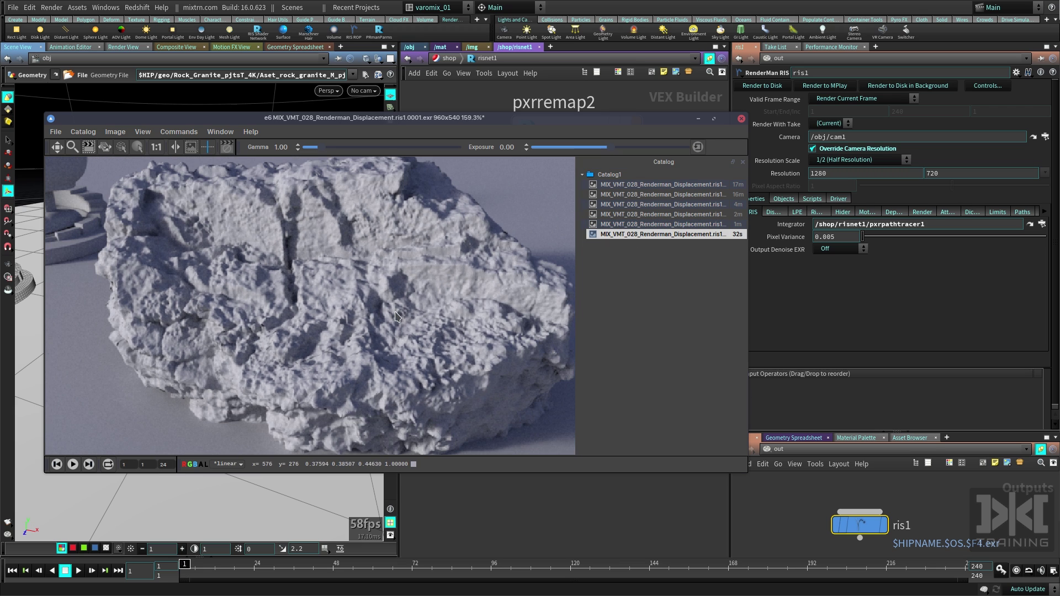
key(Home)
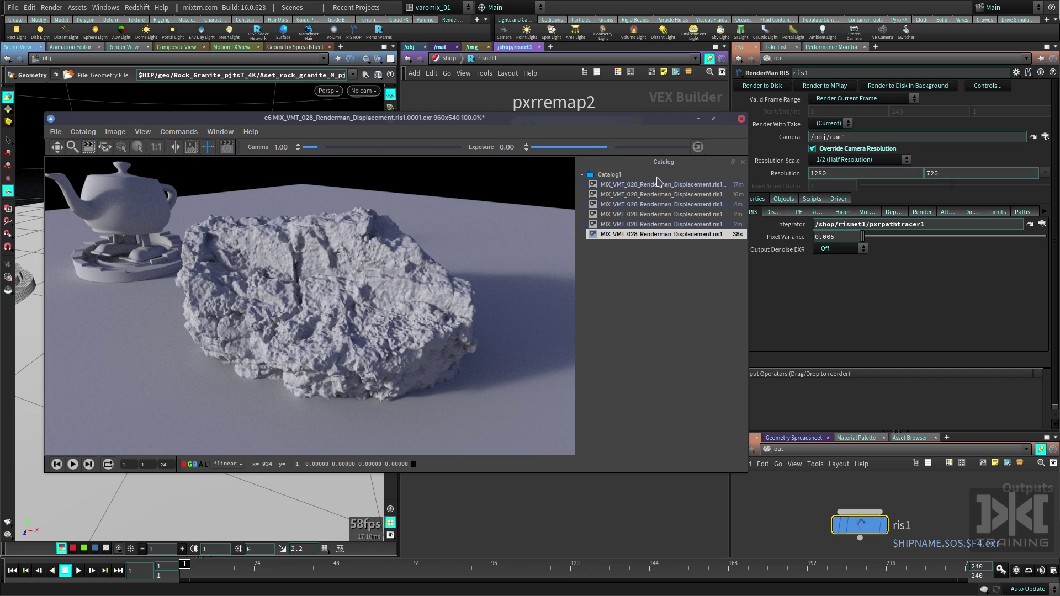
- Compare the newest render with the first two catalog renders, switching repeatedly between the second and the newest to check the rock's silhouette
click(662, 185)
click(662, 195)
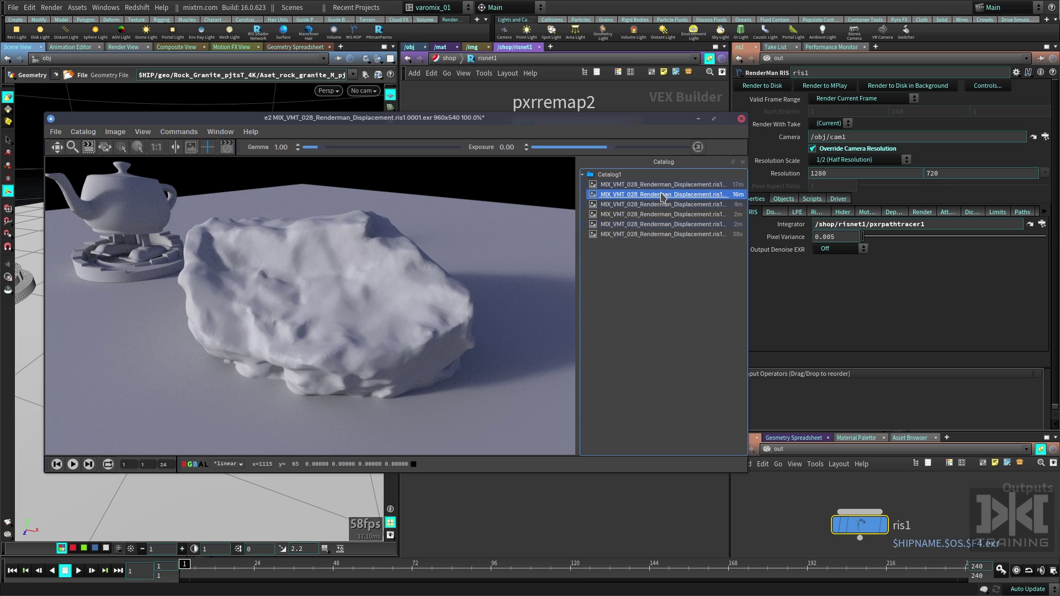
click(661, 234)
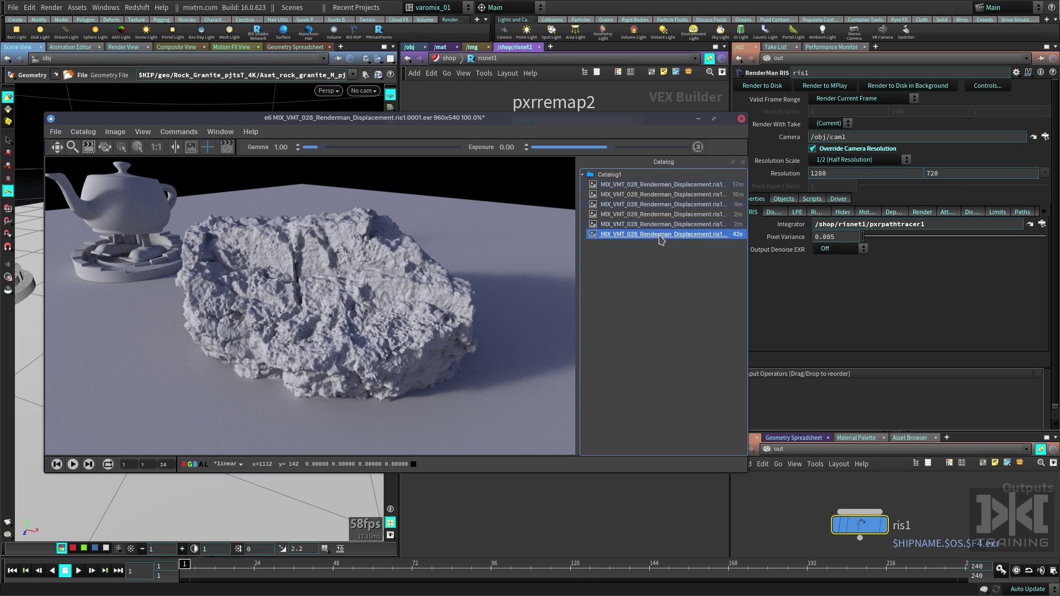
click(664, 197)
click(661, 235)
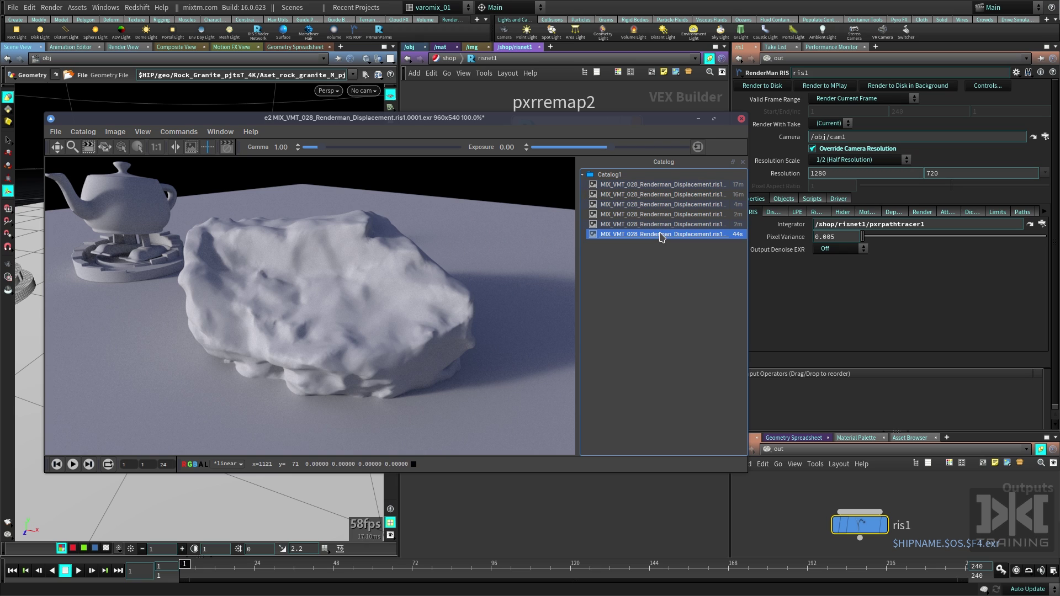
click(658, 196)
click(654, 234)
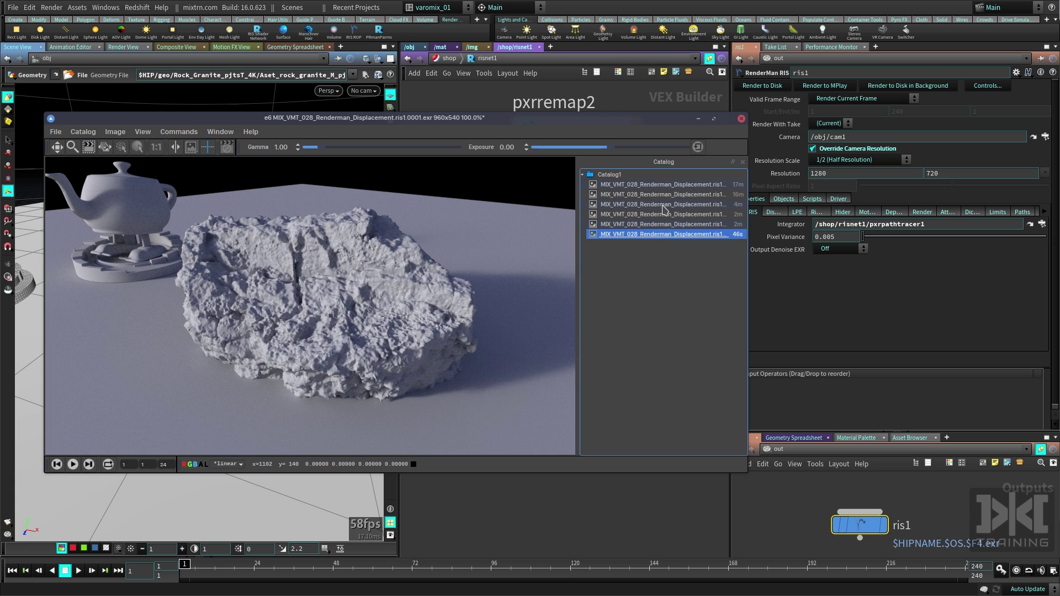
click(663, 194)
- Lower the displacement Gain of pxrdisplace_ROCK_TUT
drag(612, 123, 528, 138)
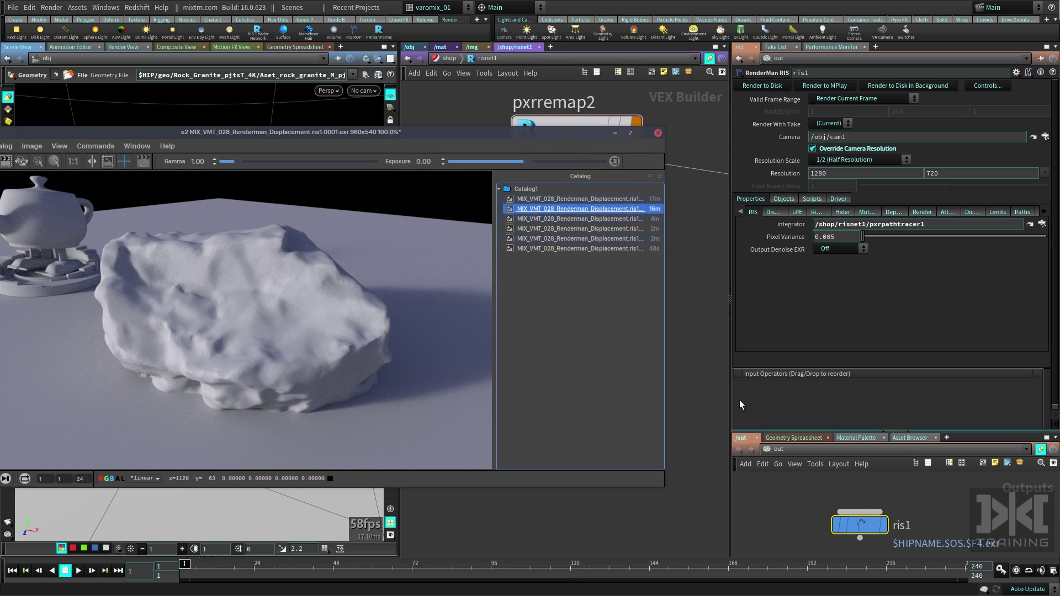
click(568, 121)
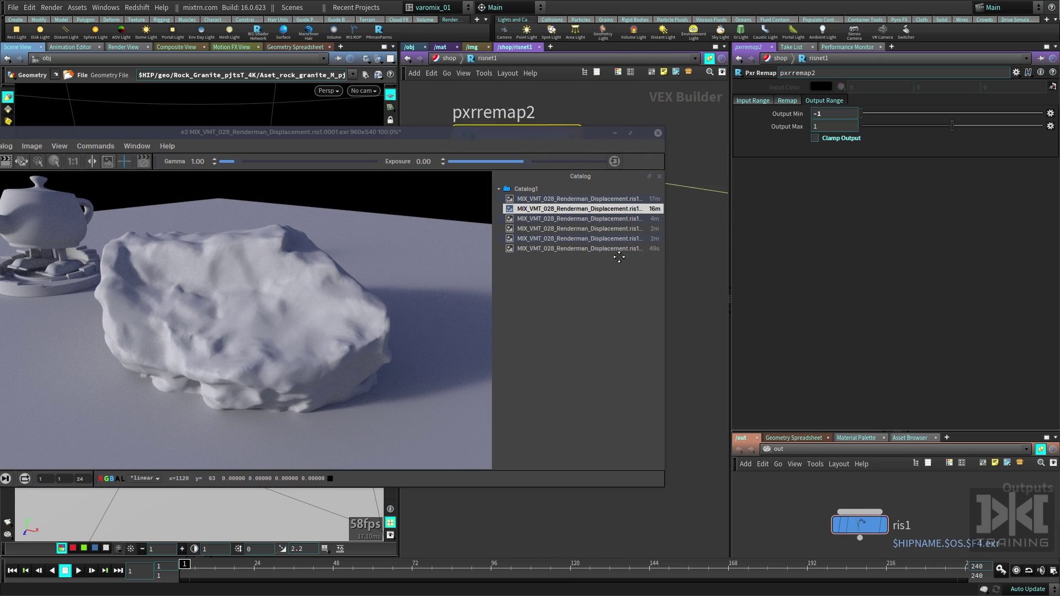
click(697, 175)
click(846, 98)
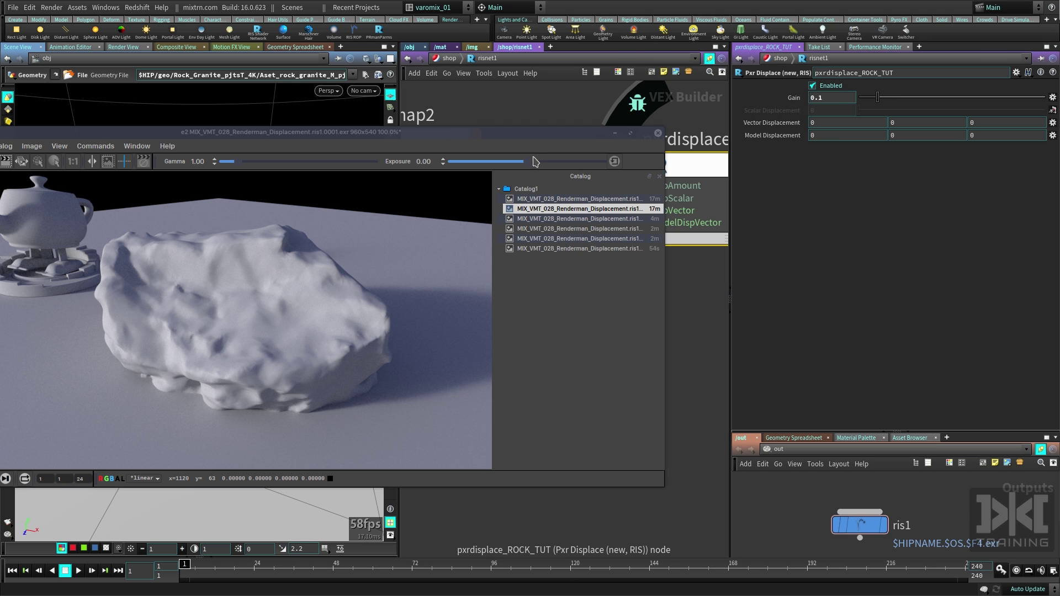
drag(545, 134, 504, 244)
middle_drag(672, 162, 507, 160)
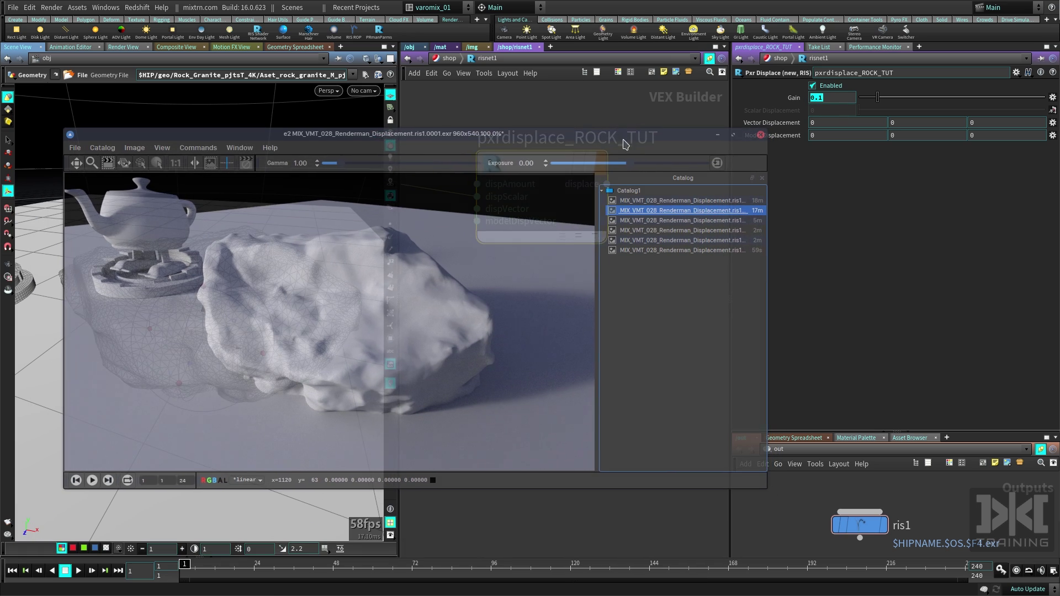
- Render ris1 with the reduced gain and compare the image with the previous render and the first catalog render
click(859, 524)
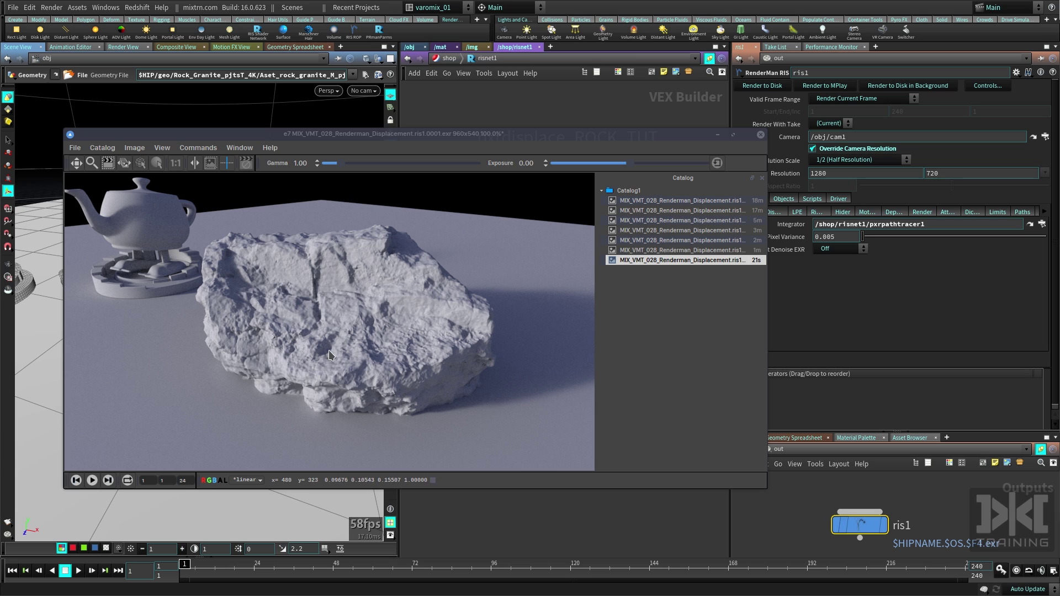
click(656, 252)
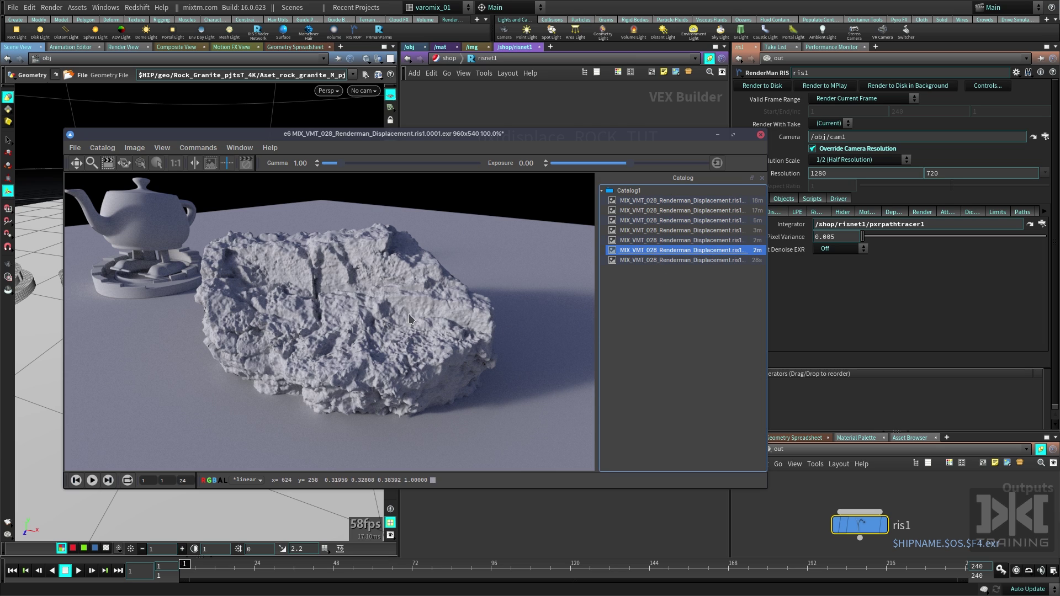
click(648, 260)
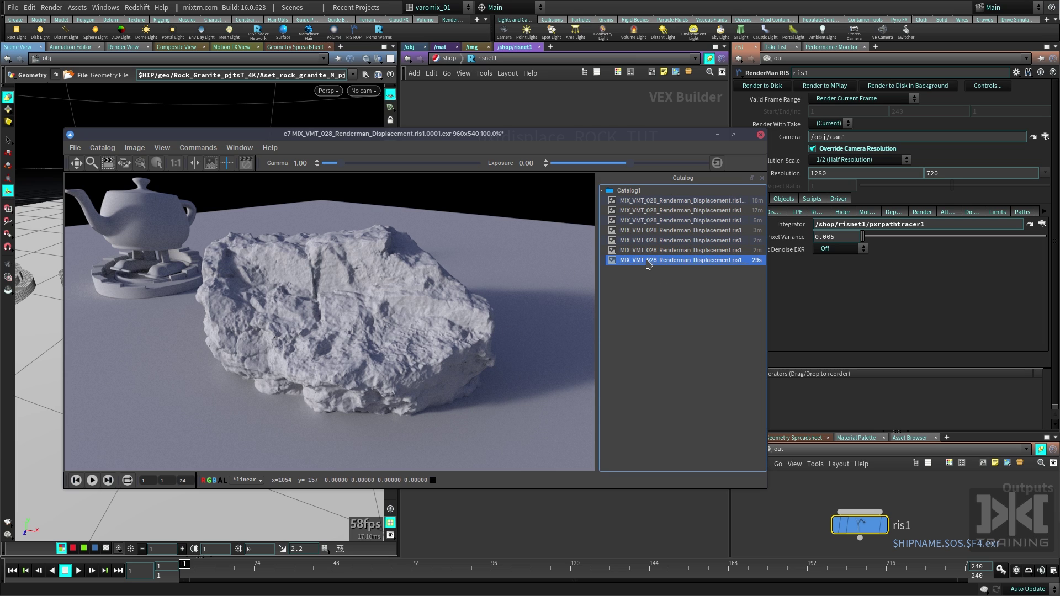
click(680, 201)
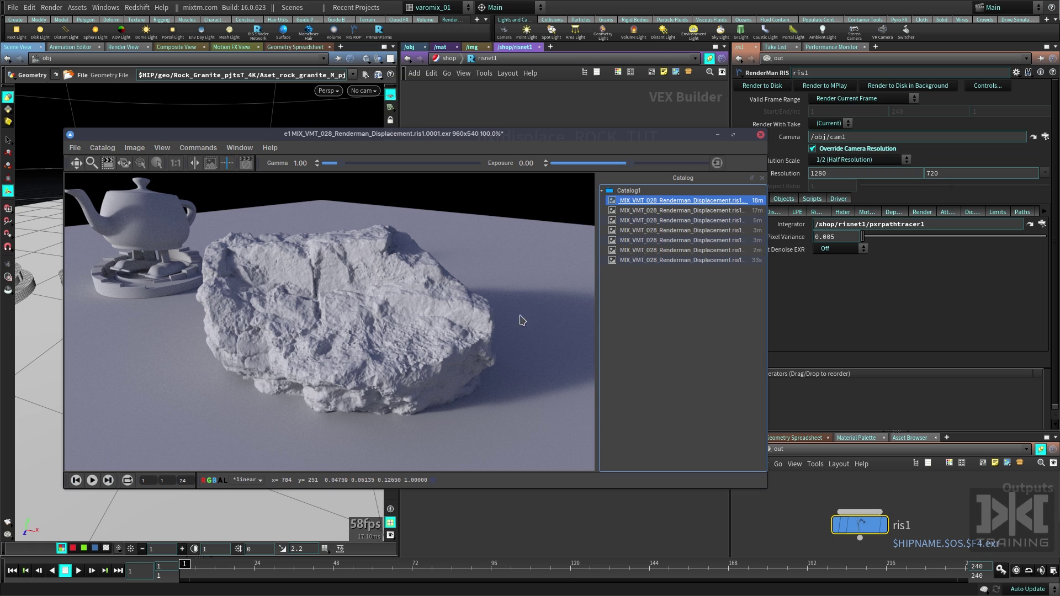
click(660, 261)
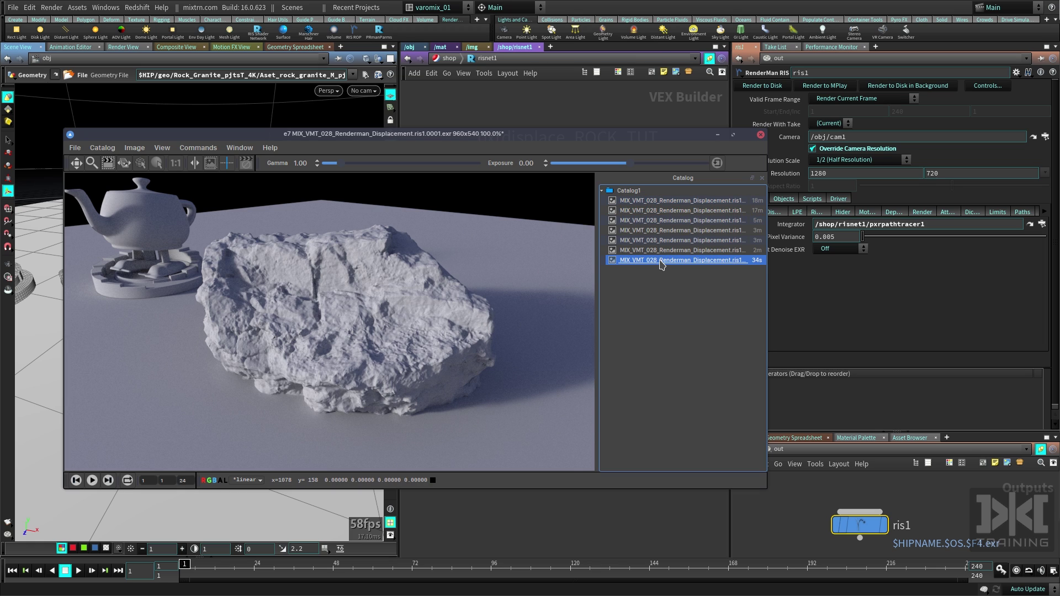
- Compare the newest render with the second catalog render to check how the displacement affects the rock's shape
click(682, 211)
click(678, 261)
click(677, 211)
click(679, 261)
click(682, 212)
click(675, 262)
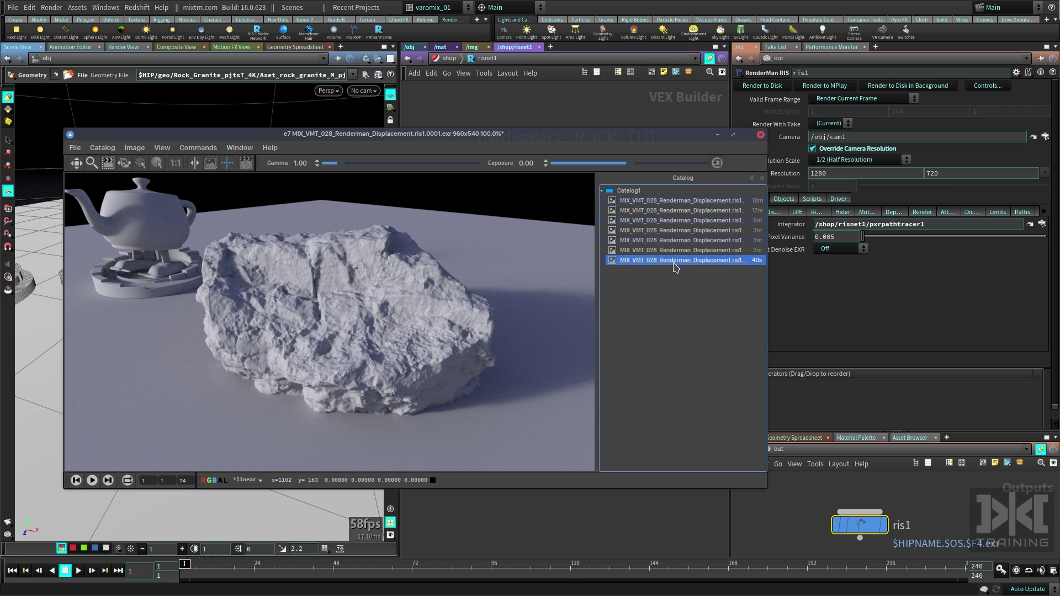
click(683, 211)
click(675, 260)
- Bring up the Dicing settings of the ris1 render node and widen the parameter area until all its labels are readable
drag(567, 135, 534, 124)
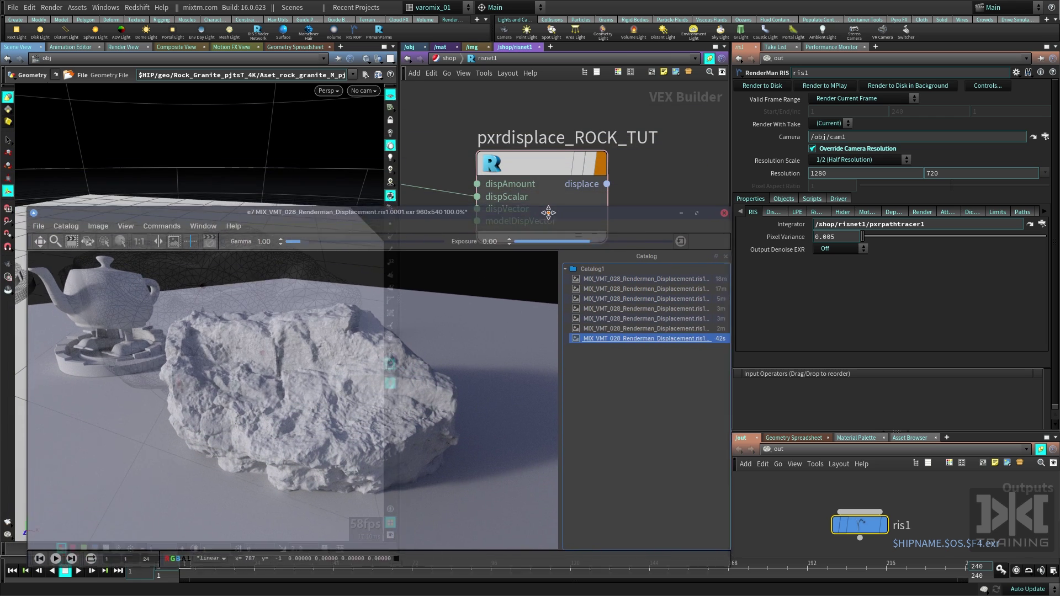
click(877, 524)
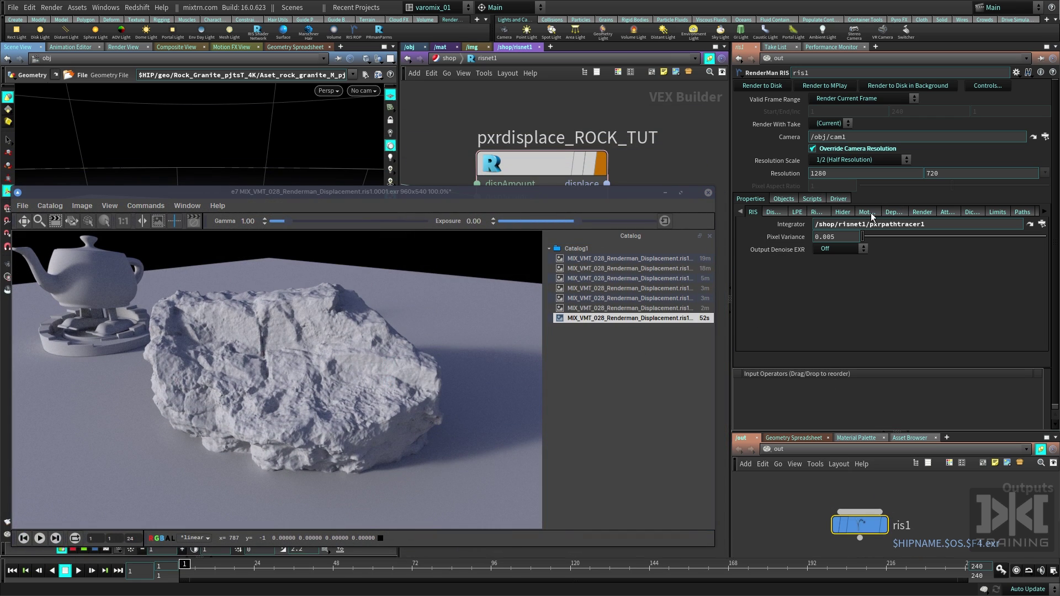
click(815, 212)
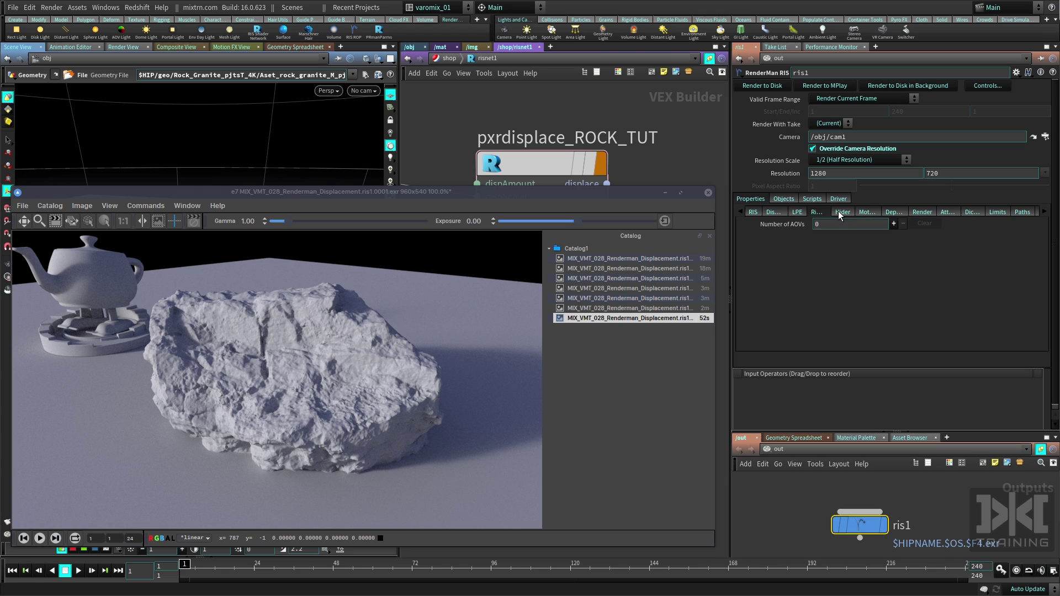
click(893, 212)
click(921, 212)
click(947, 212)
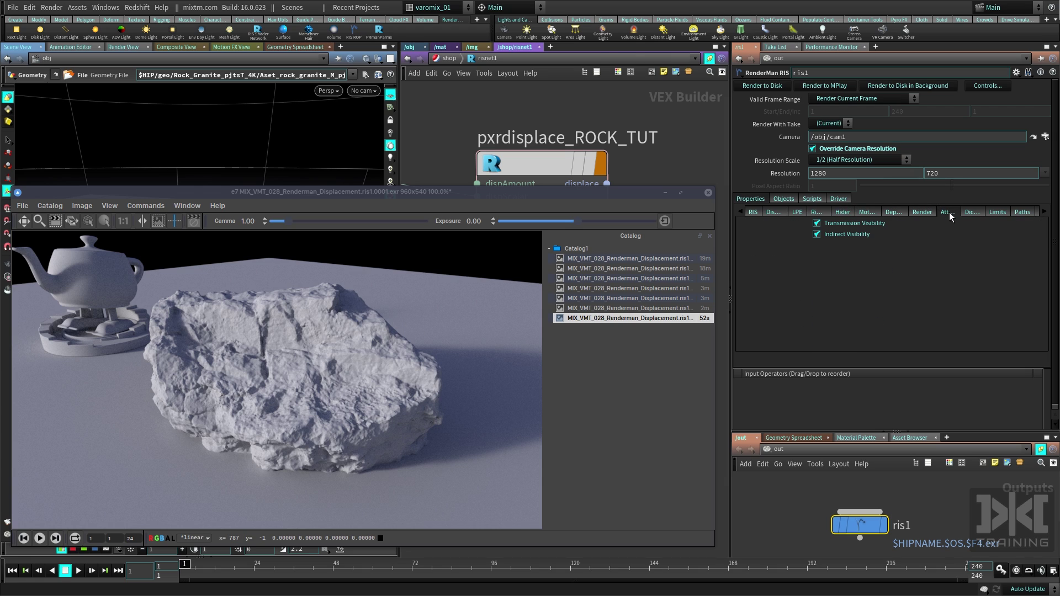
click(970, 212)
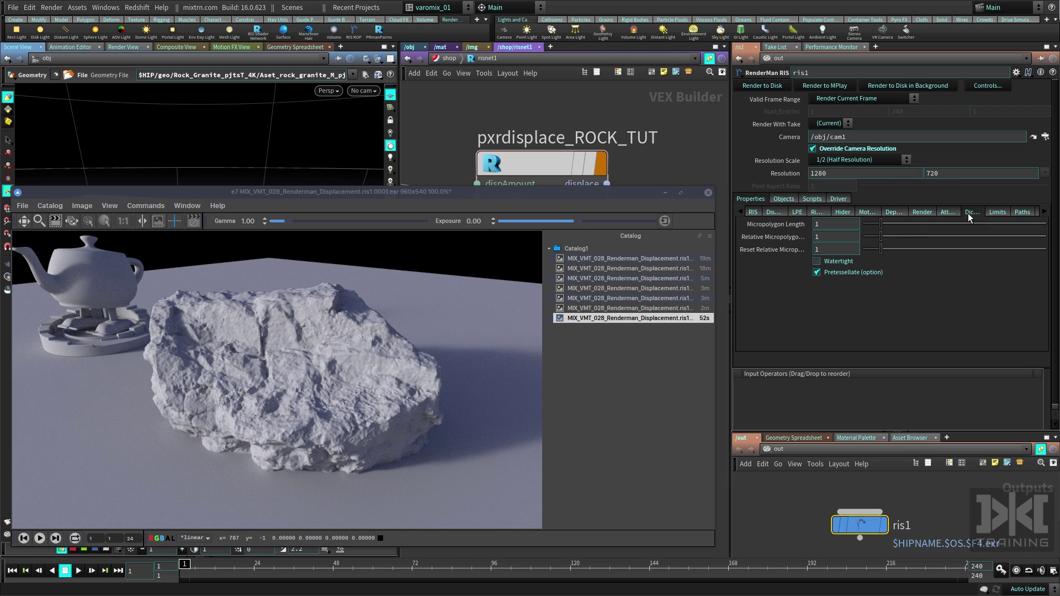
drag(732, 150, 667, 150)
drag(607, 191, 554, 147)
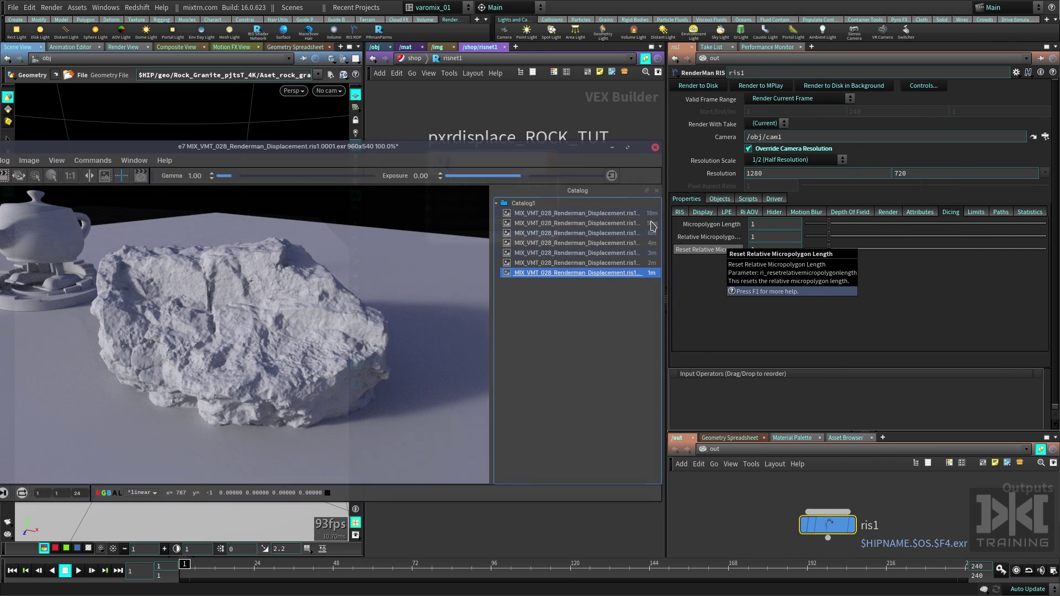
- Set the Micropolygon Length of ris1 to 0.5 and render the frame to disk
click(769, 225)
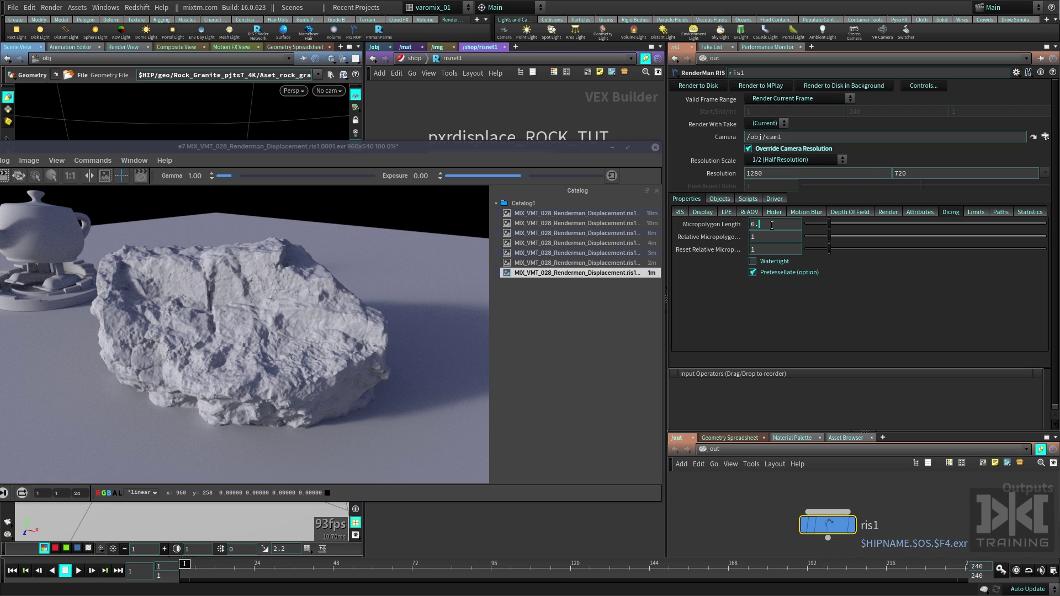
text(5)
key(Return)
drag(798, 223, 759, 223)
click(699, 86)
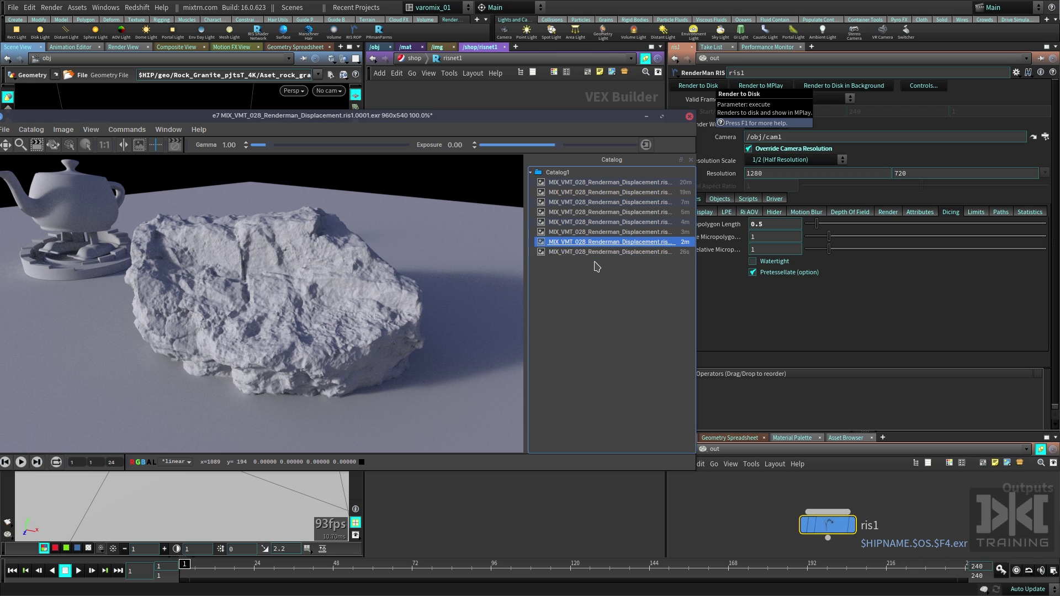
- Switch repeatedly between the newest render and the previous one to compare the whole rock at both micropolygon lengths
key(Up)
key(Down)
key(Up)
key(Down)
key(Up)
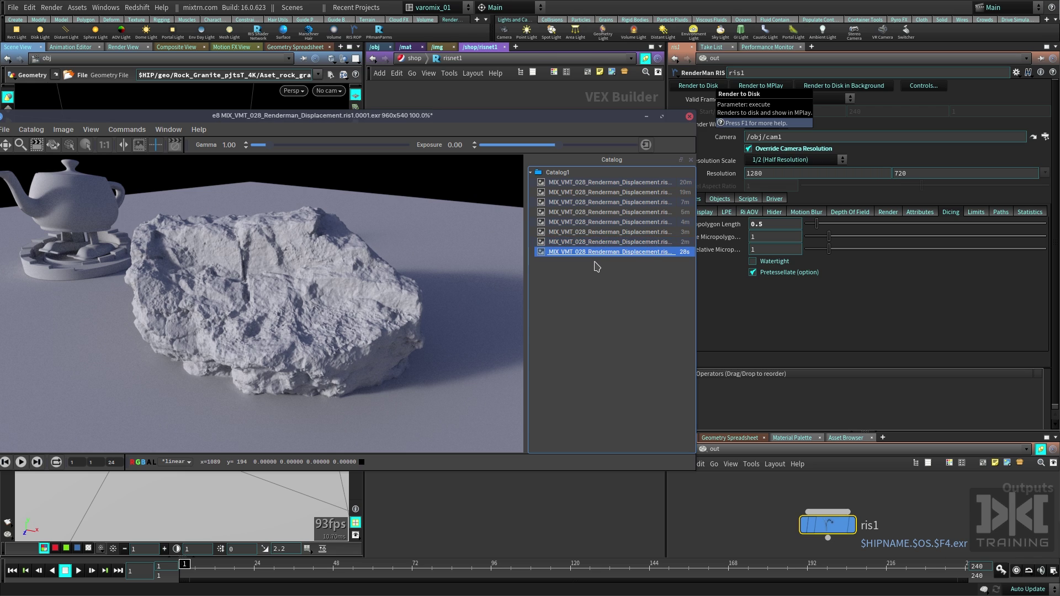
key(Down)
key(Up)
key(Down)
- Compare the last two catalog renders close up to examine fine displacement detail on the rock's surface
scroll(277, 316, up, 3)
scroll(277, 311, up, 3)
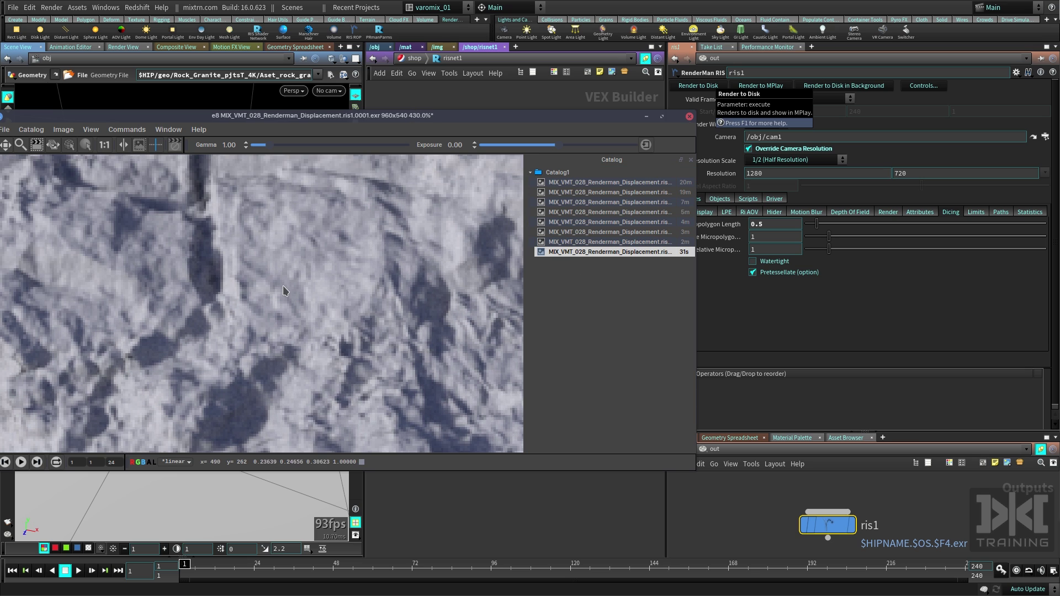
key(Up)
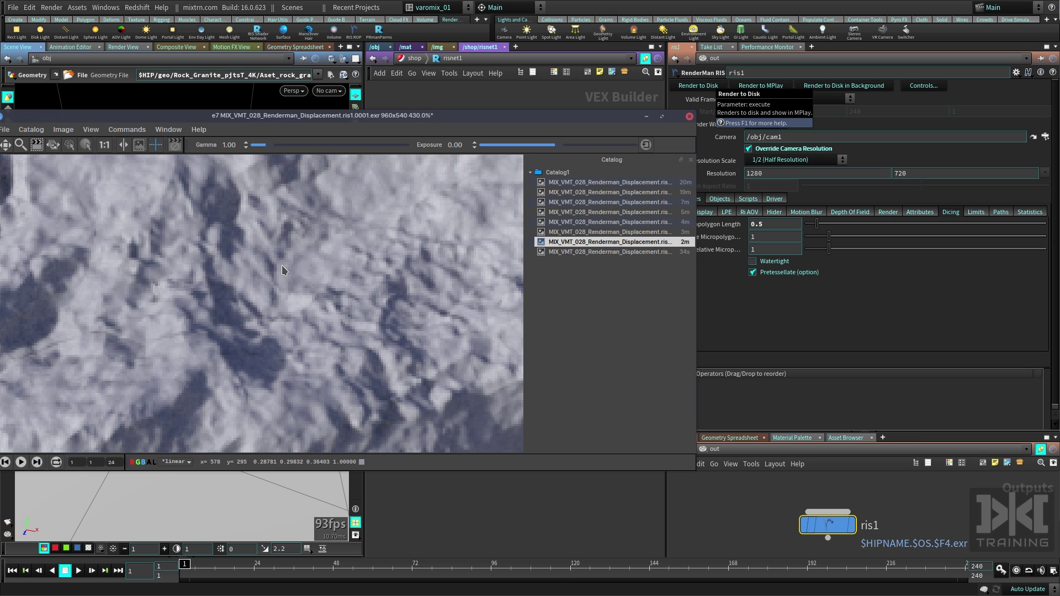
click(588, 253)
click(596, 243)
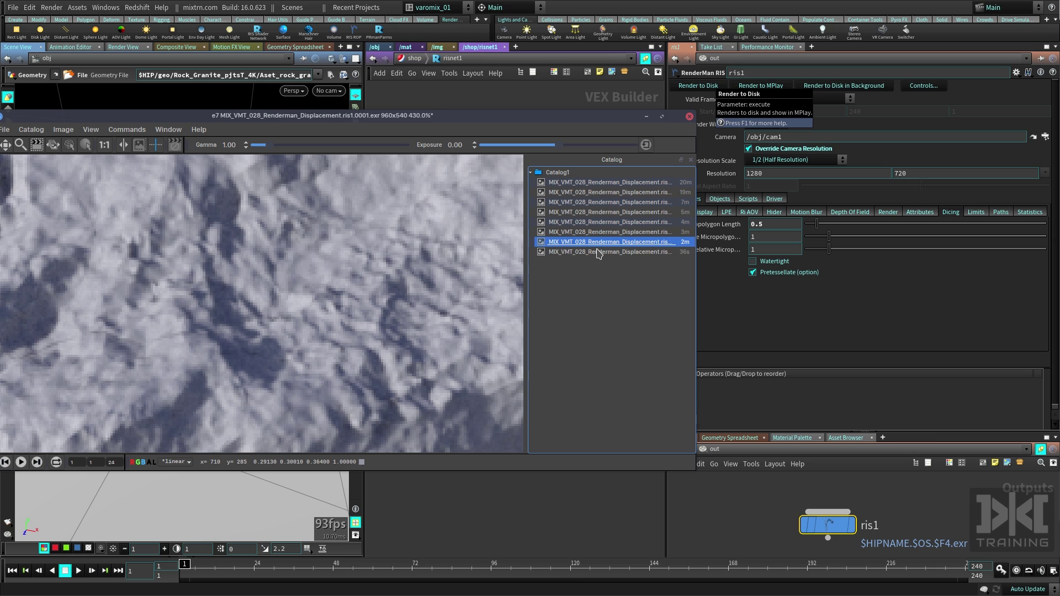
click(596, 253)
click(590, 242)
click(590, 252)
click(603, 243)
click(604, 252)
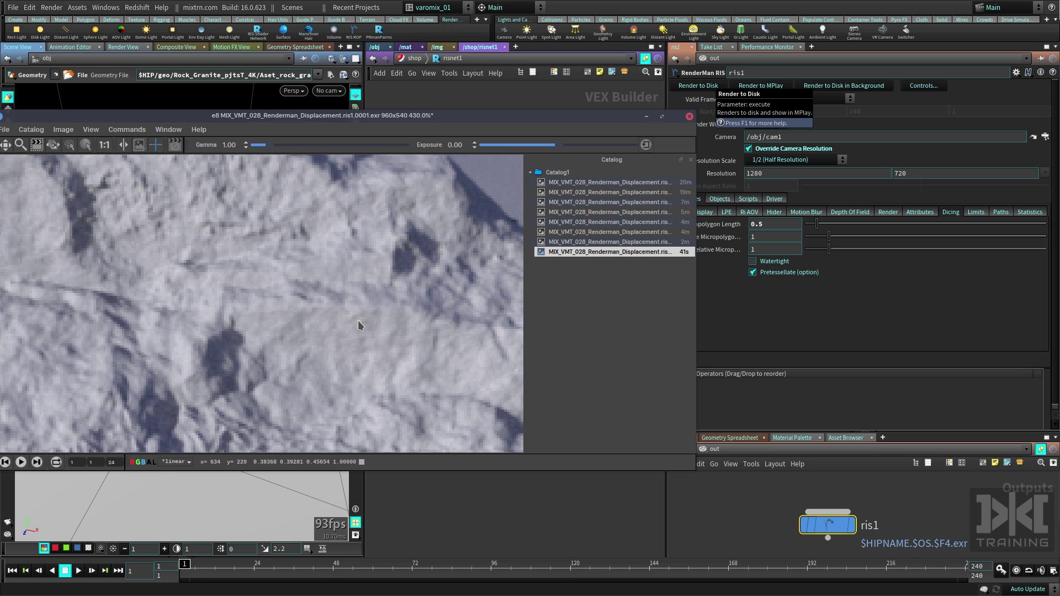
- Alternate between the last two renders around the rock's upper crack and ledge, ending on the newest image in full
click(624, 244)
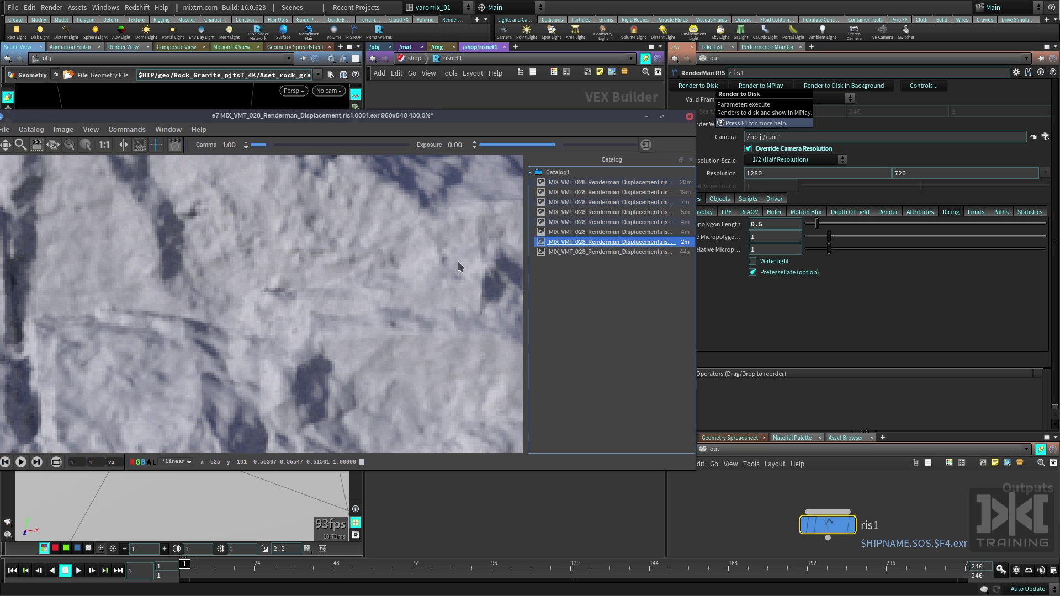
click(617, 253)
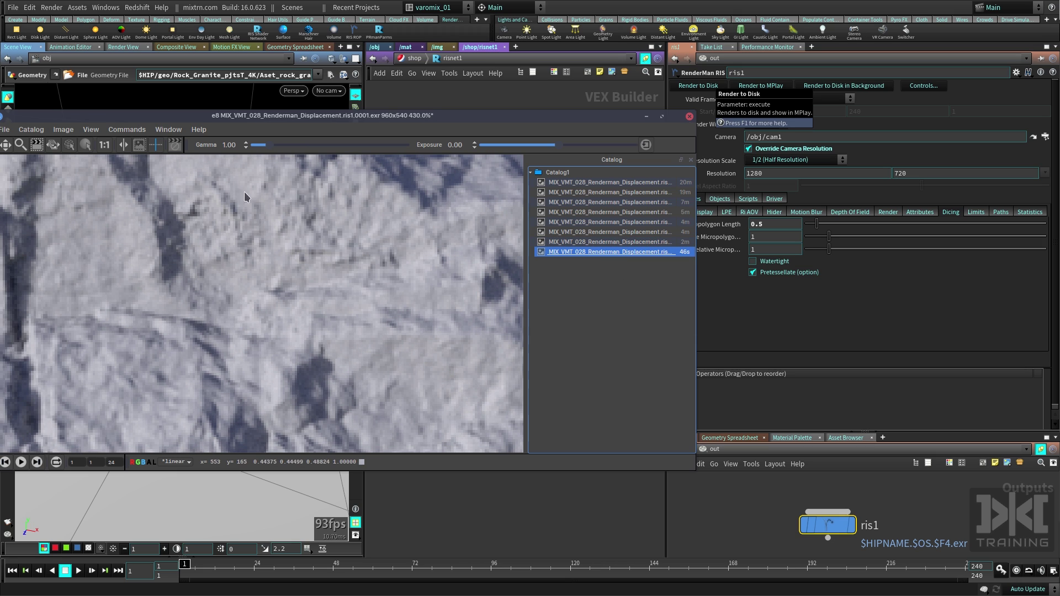
click(607, 241)
click(607, 252)
click(607, 242)
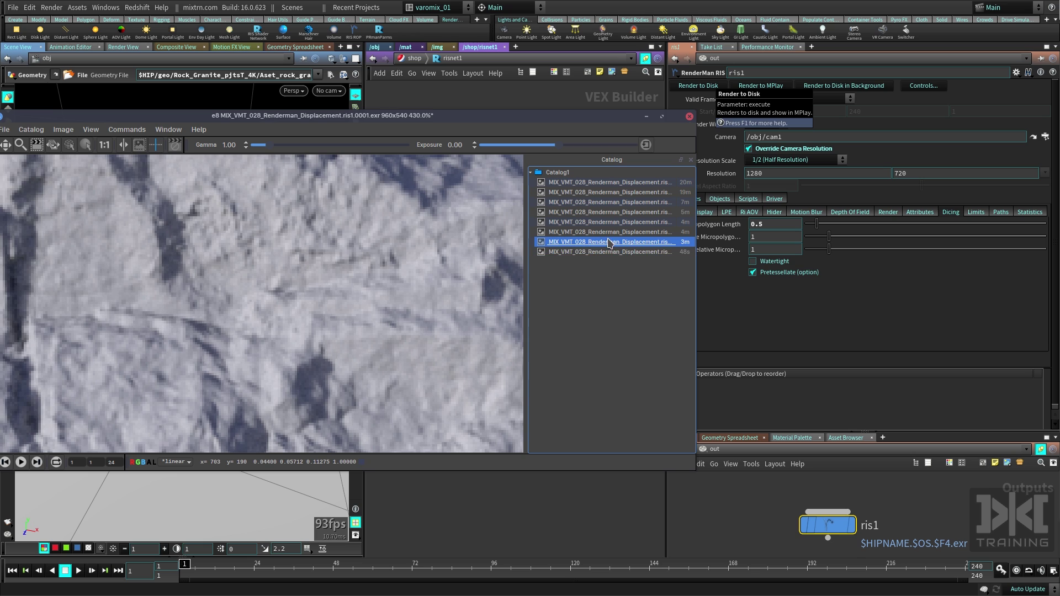
click(608, 252)
scroll(333, 316, down, 6)
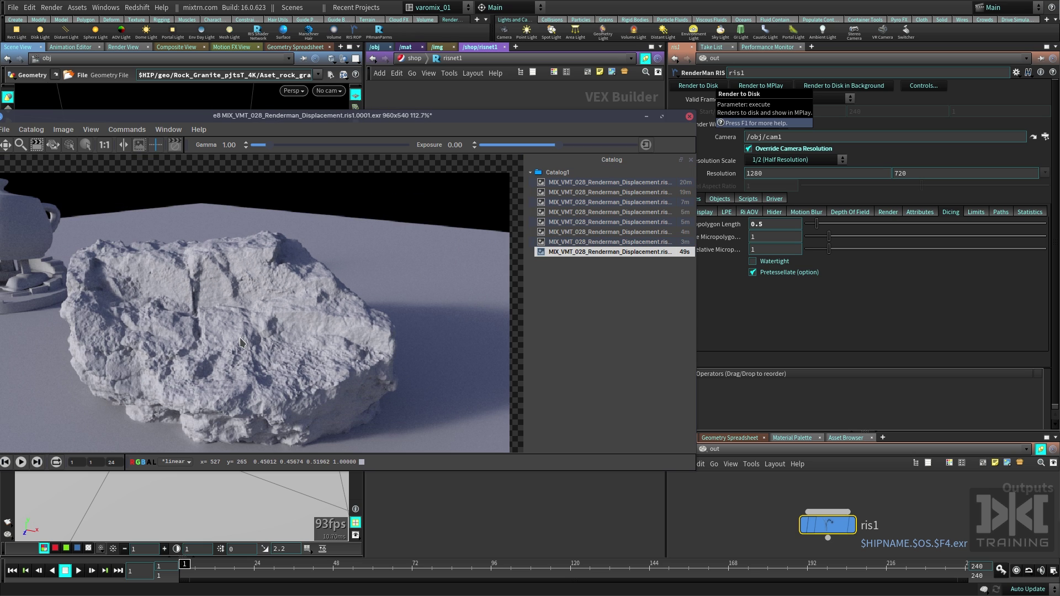
- Lower the Displacement Bound of the Aset_rock_granite_M_pjtsT_TUT object and render ris1 to disk
drag(483, 117, 505, 102)
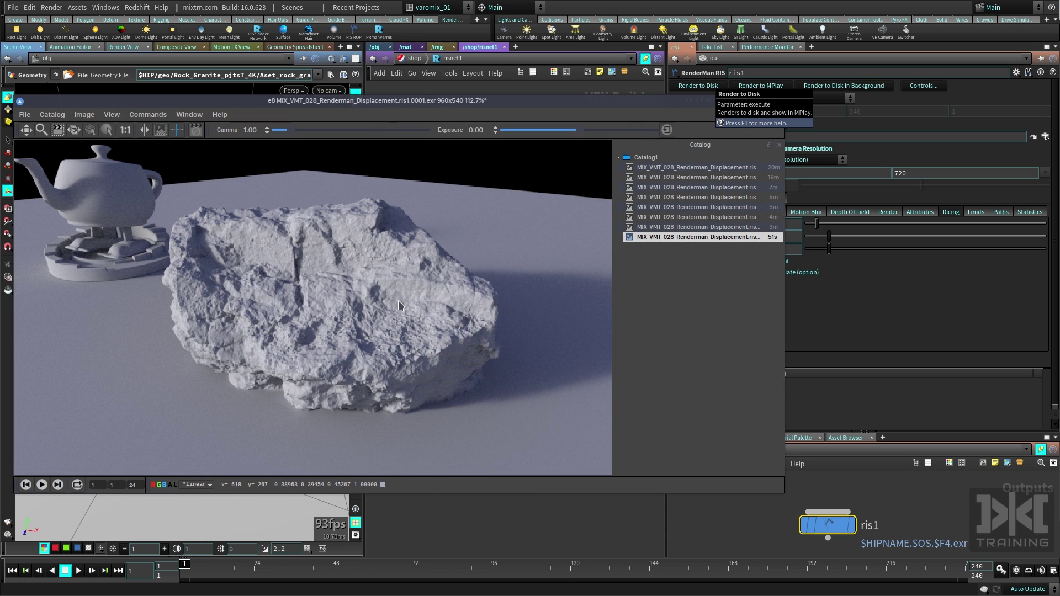
drag(702, 104, 463, 91)
drag(390, 92, 439, 175)
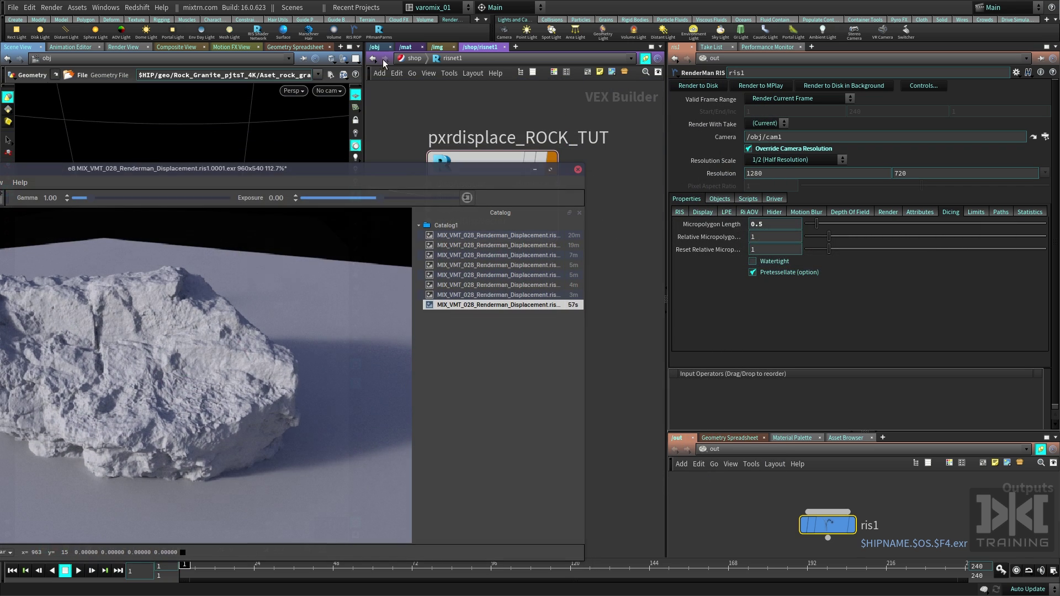
click(376, 47)
middle_drag(556, 150, 586, 22)
click(531, 129)
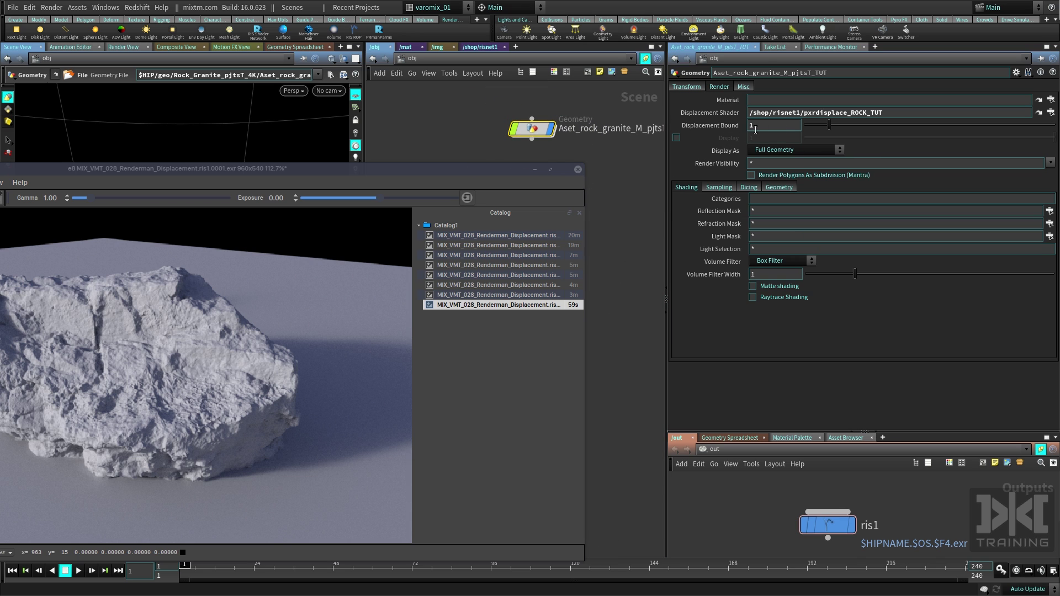
drag(456, 161, 543, 123)
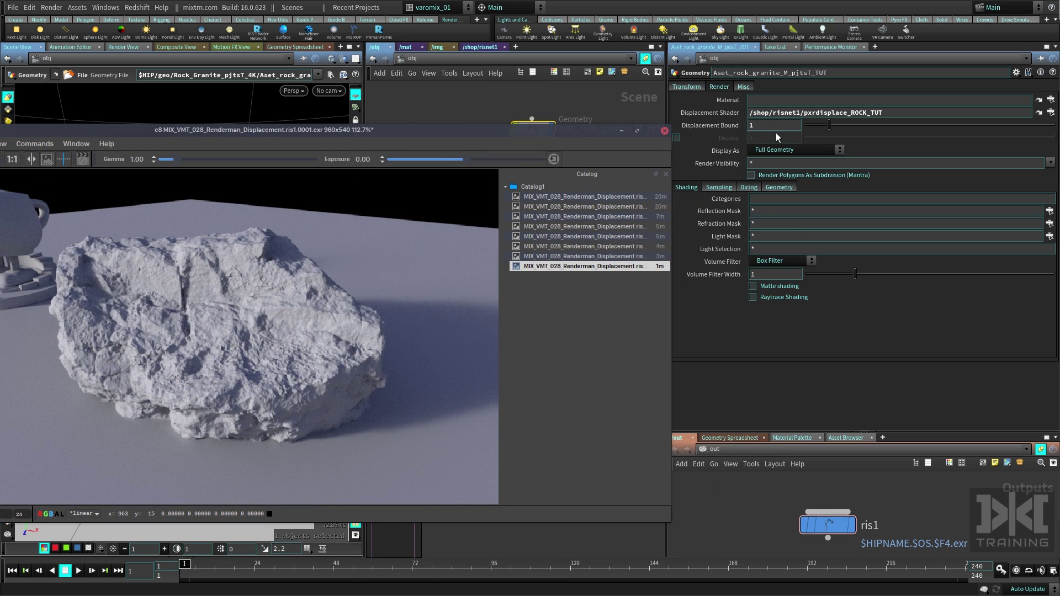
click(776, 128)
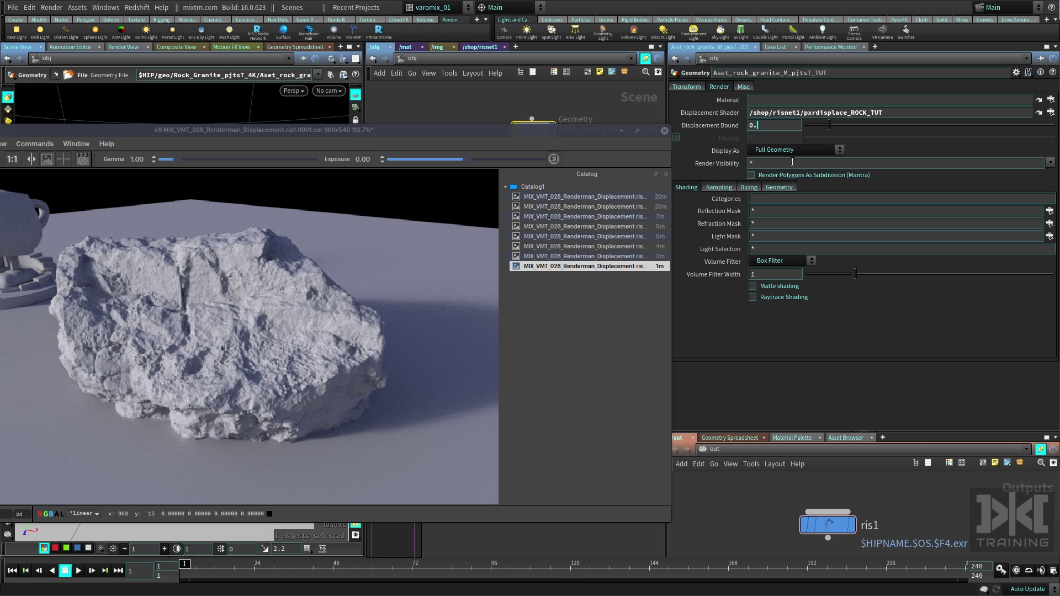
key(Return)
click(827, 525)
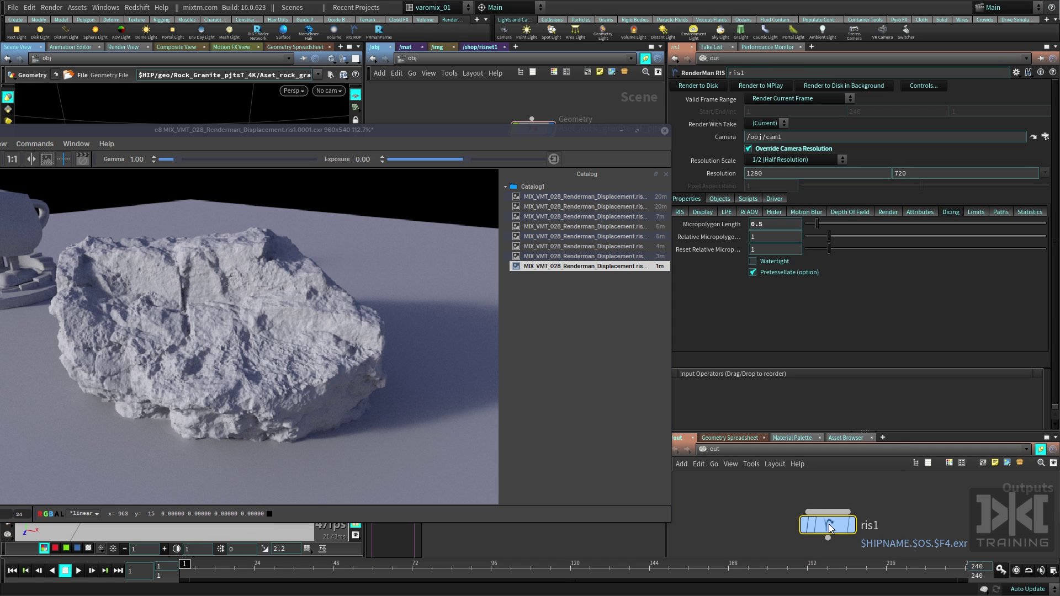
click(705, 89)
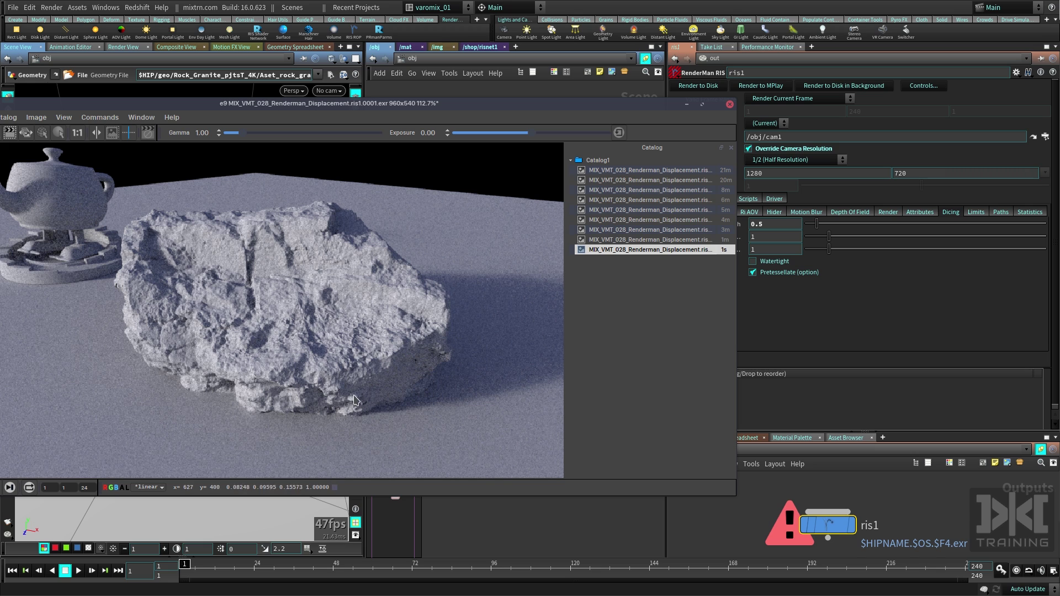
drag(647, 107, 613, 261)
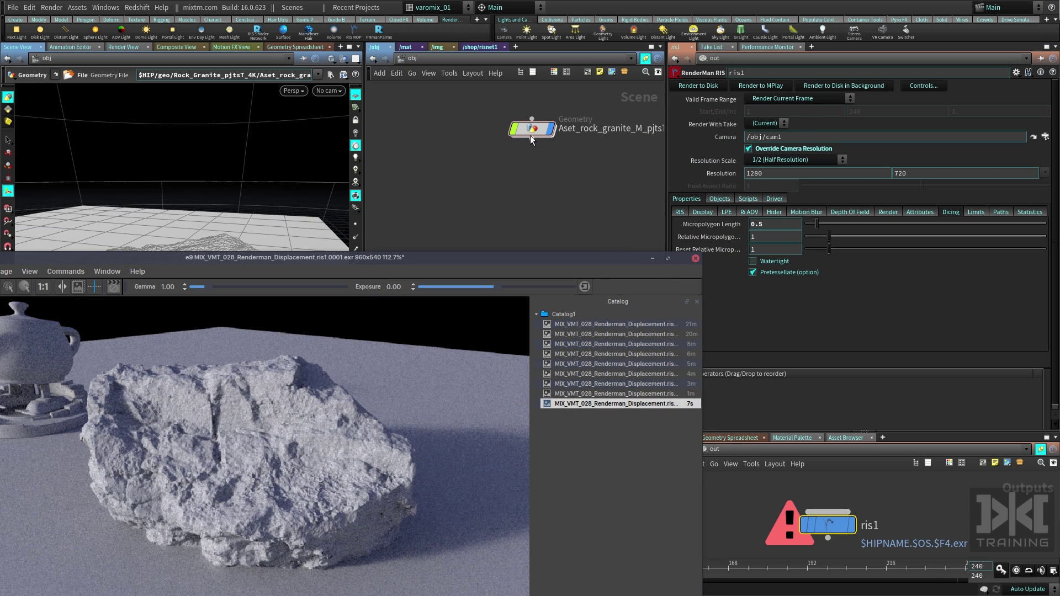
- Set the granite rock object's Displacement Bound to 0 and render ris1 to disk
click(530, 134)
double_click(770, 125)
text(0.)
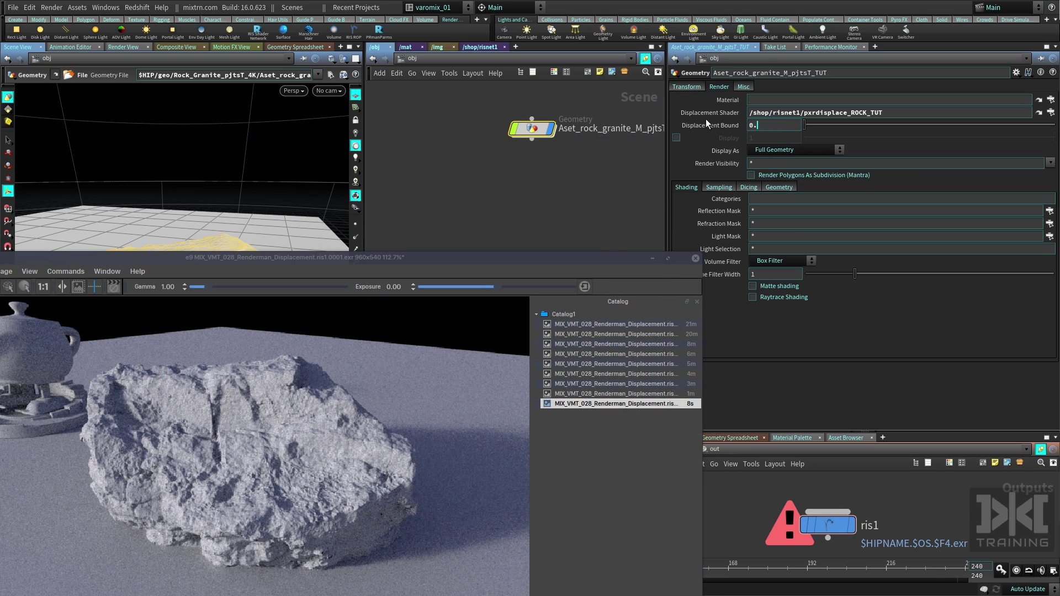
key(BackSpace)
key(Return)
click(839, 534)
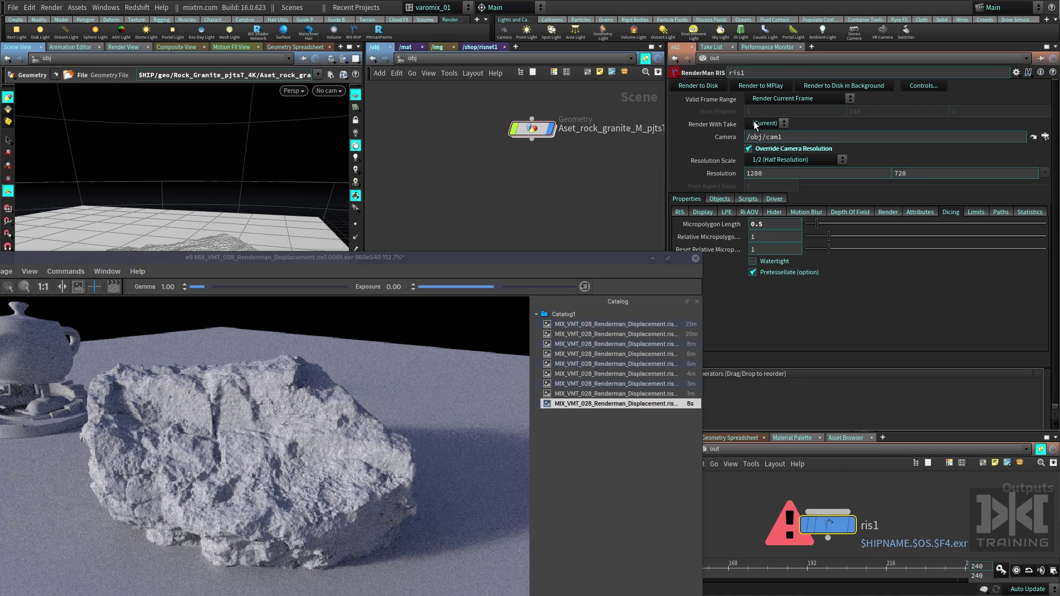
click(712, 86)
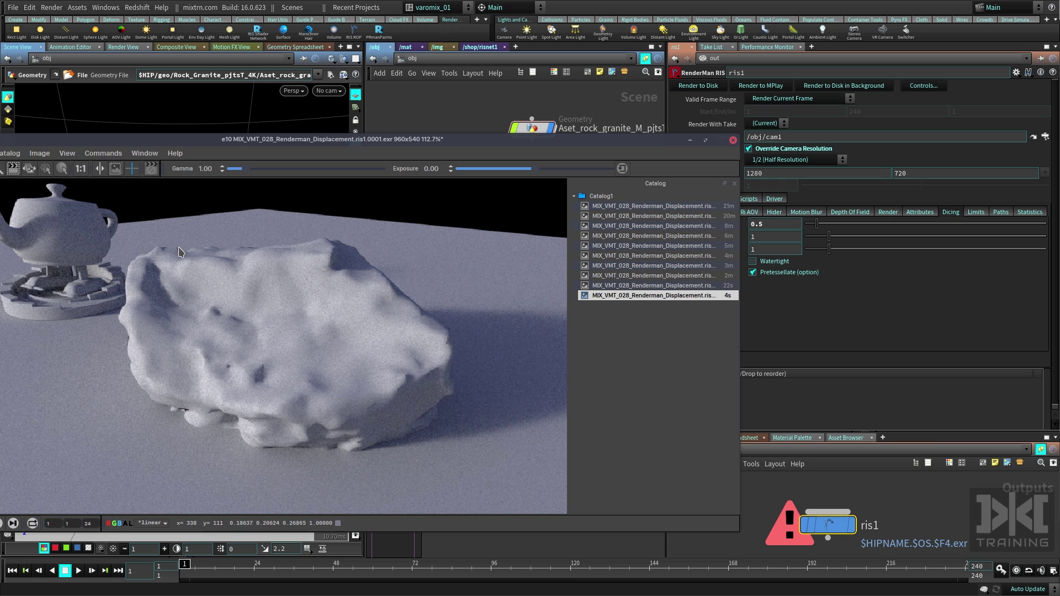
- Set the granite rock object's Displacement Bound to 0.001, render ris1 to disk and inspect the rock's surface
drag(607, 143, 573, 232)
click(535, 127)
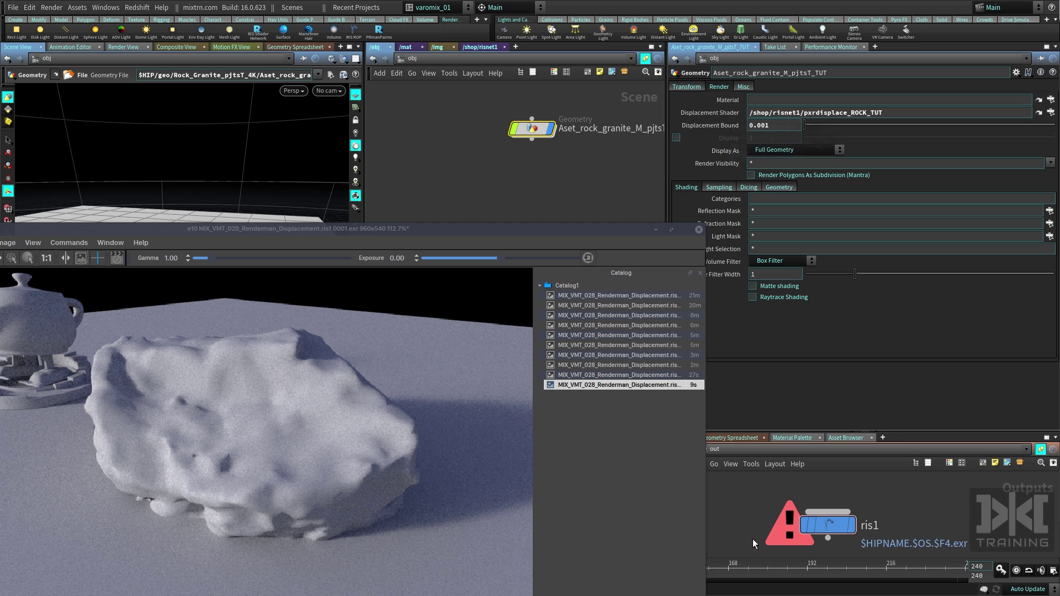
click(828, 525)
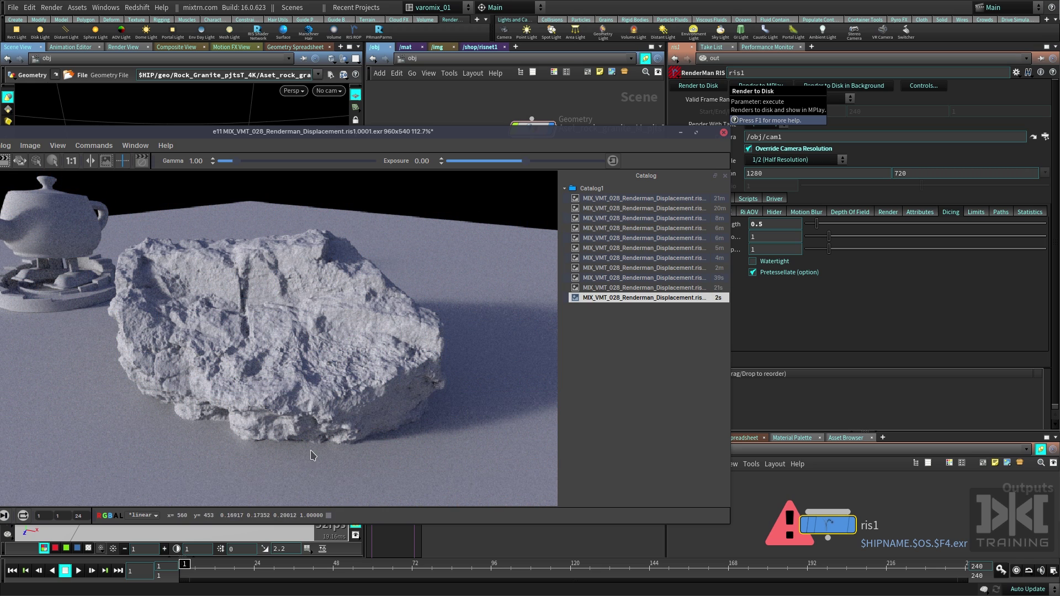
scroll(343, 421, up, 3)
scroll(381, 387, down, 1)
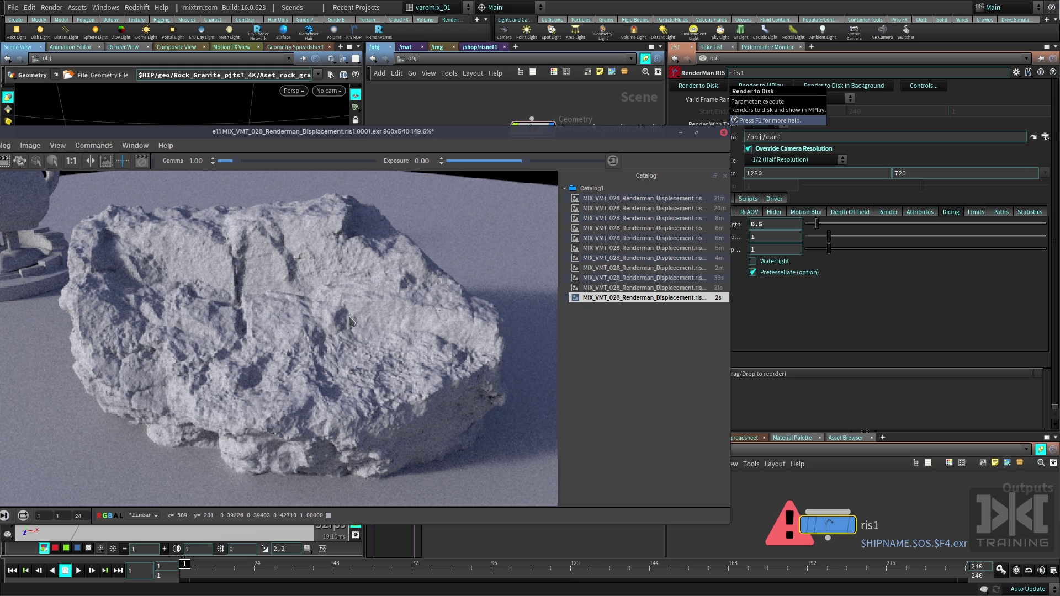
- Set the granite rock object's Displacement Bound to 1 and bring the render view back into full sight
drag(609, 135, 605, 233)
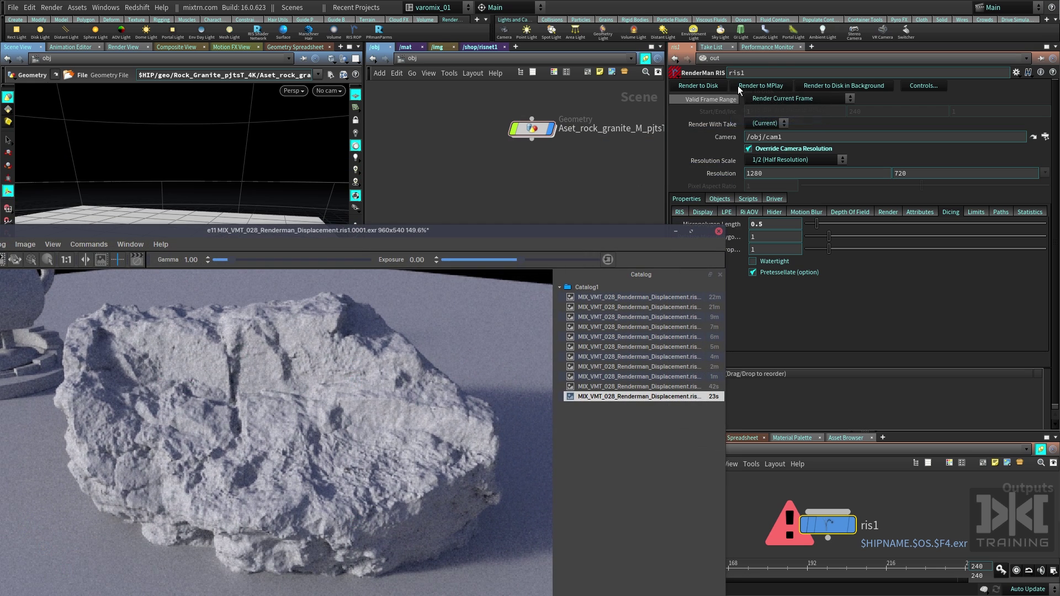
middle_drag(558, 188, 561, 162)
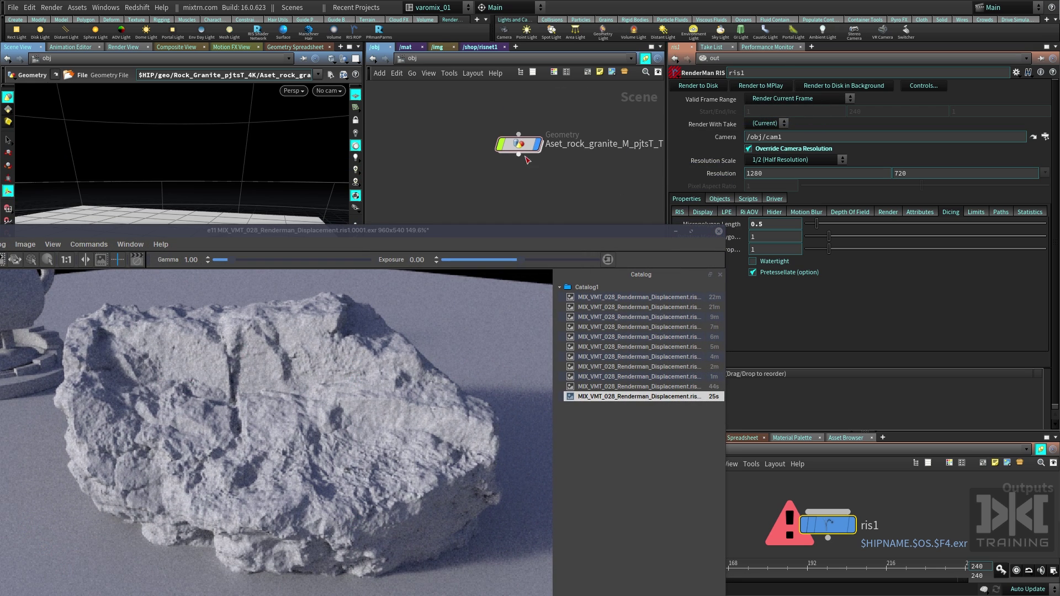
click(519, 144)
click(759, 125)
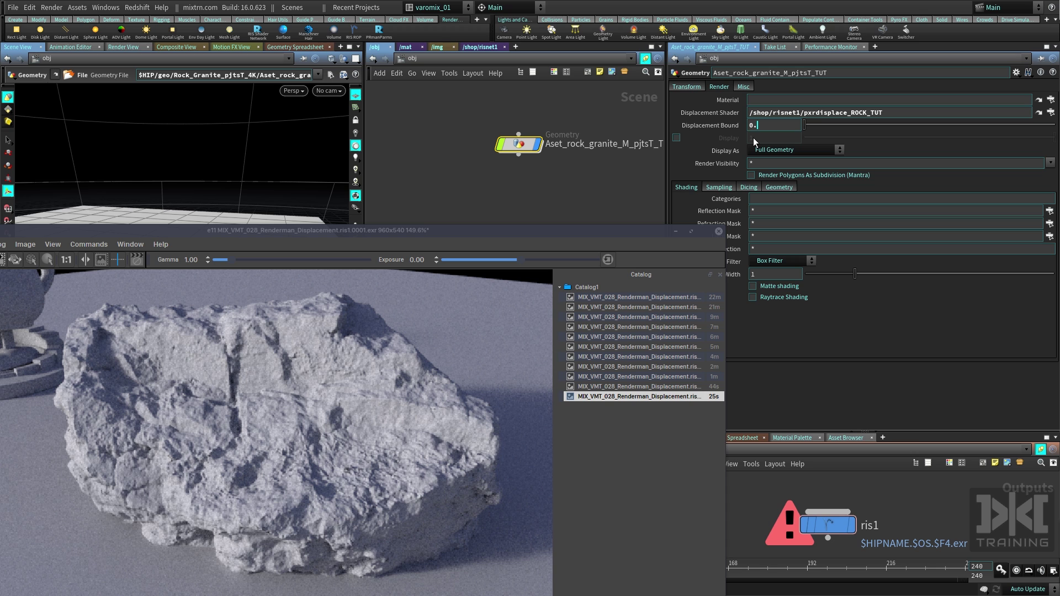
text(1)
key(Return)
drag(534, 239, 574, 98)
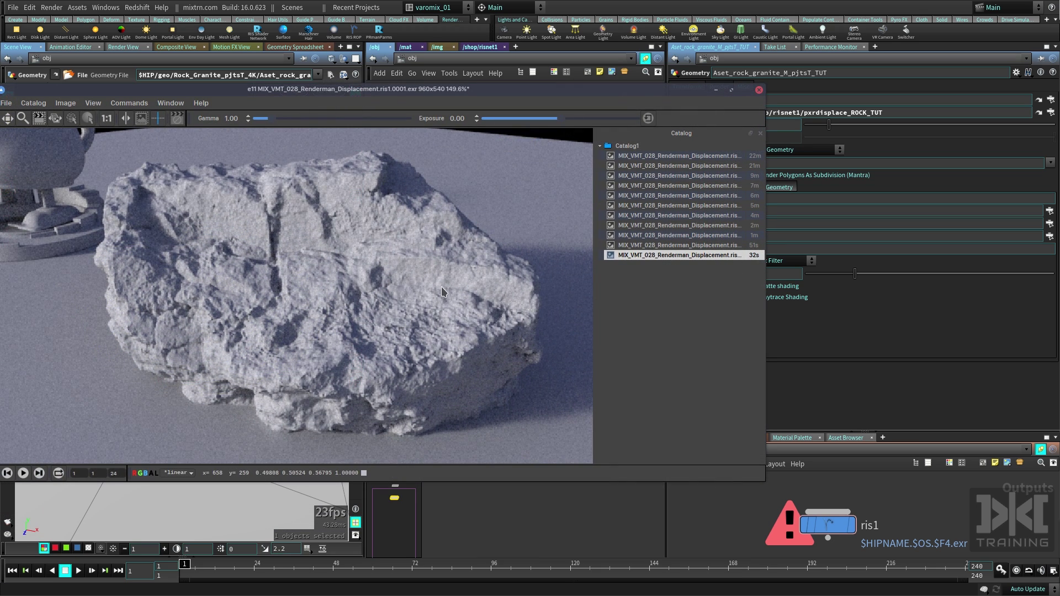
- Move the render view below the granite rock object's node, show the render at 100%, and select the rock object
click(821, 525)
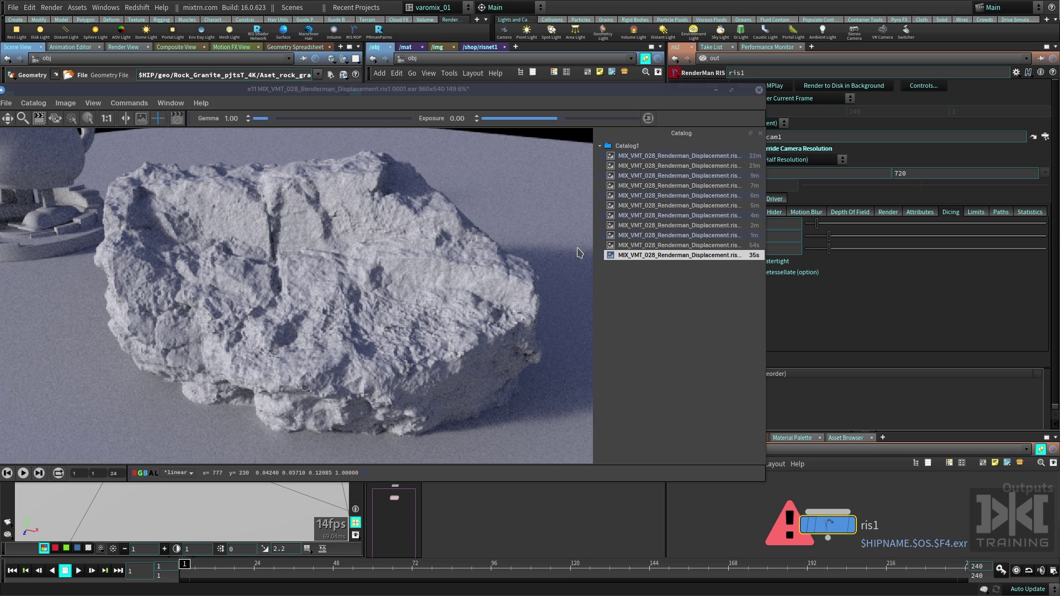
drag(688, 87, 704, 168)
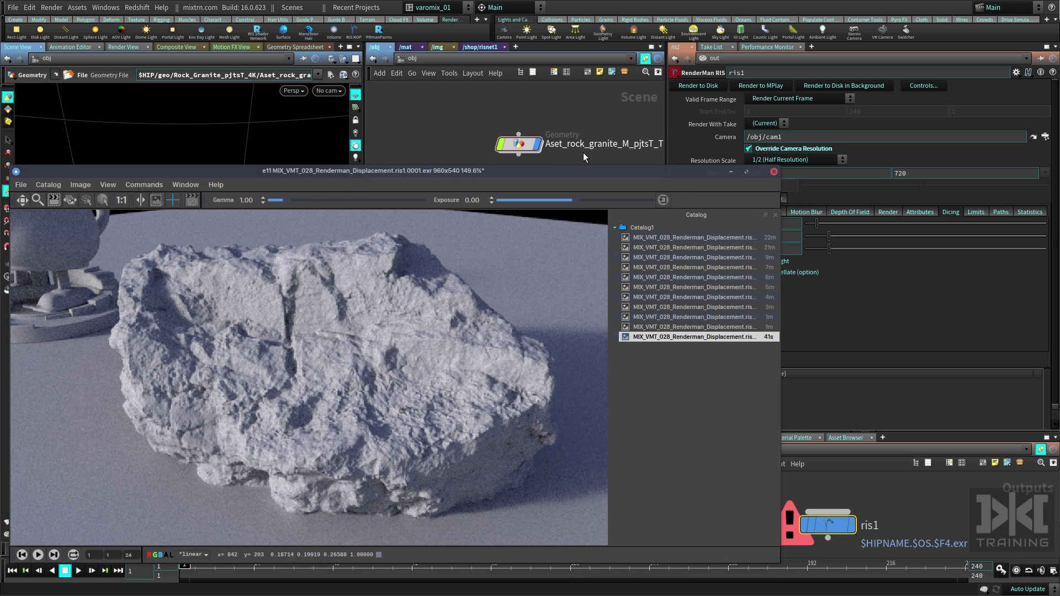
drag(596, 172, 642, 135)
scroll(552, 221, down, 2)
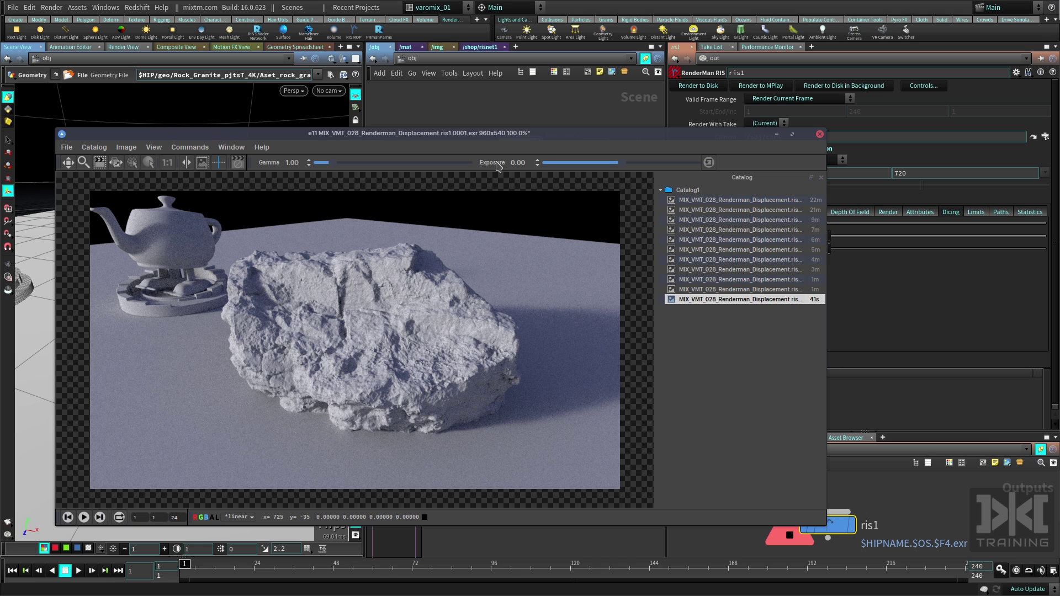
drag(555, 139, 531, 184)
click(526, 146)
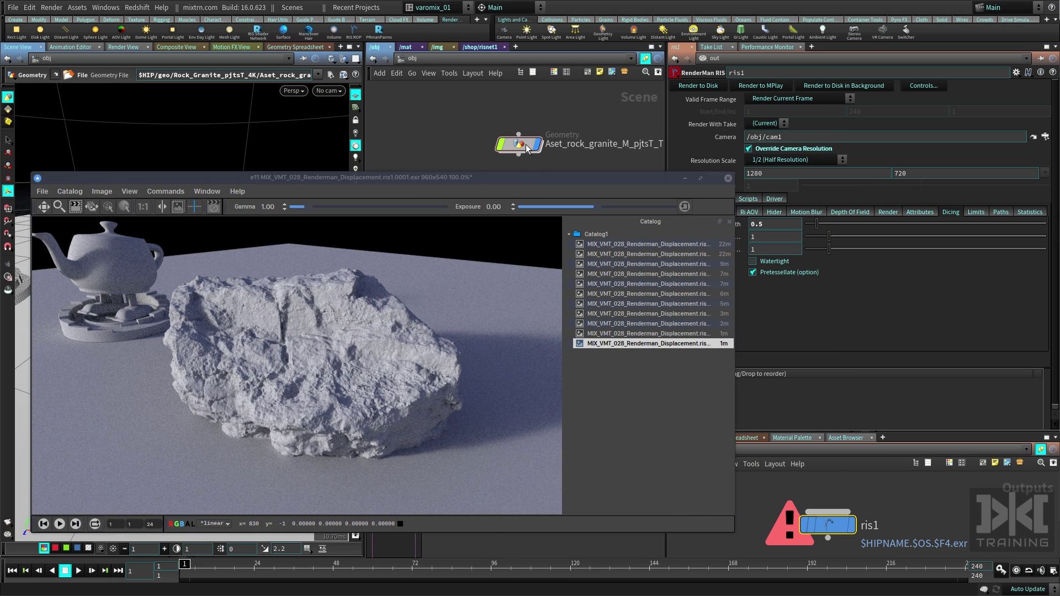
drag(526, 146, 516, 134)
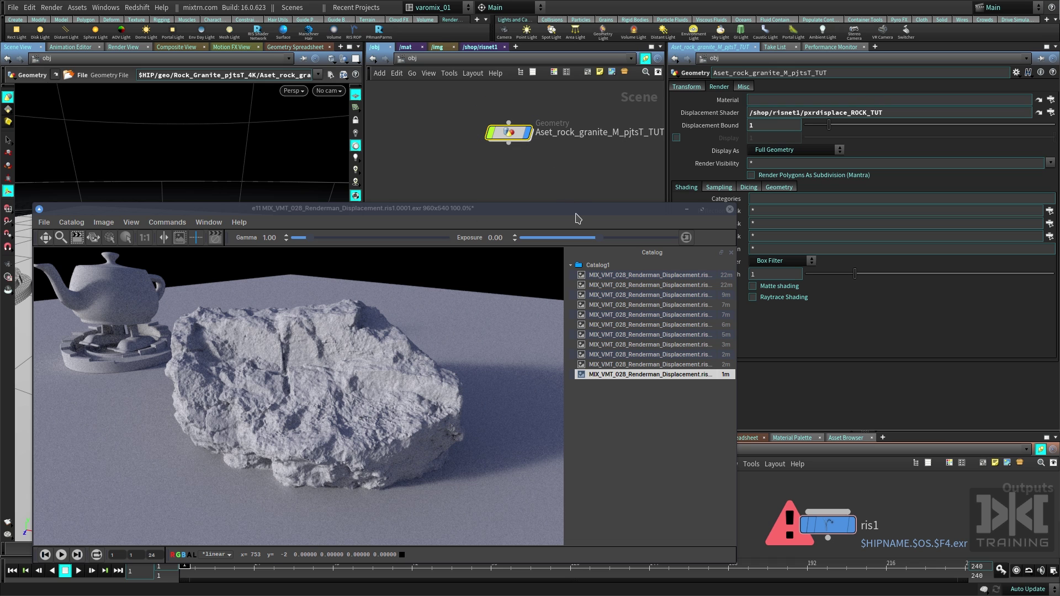
drag(574, 213, 554, 202)
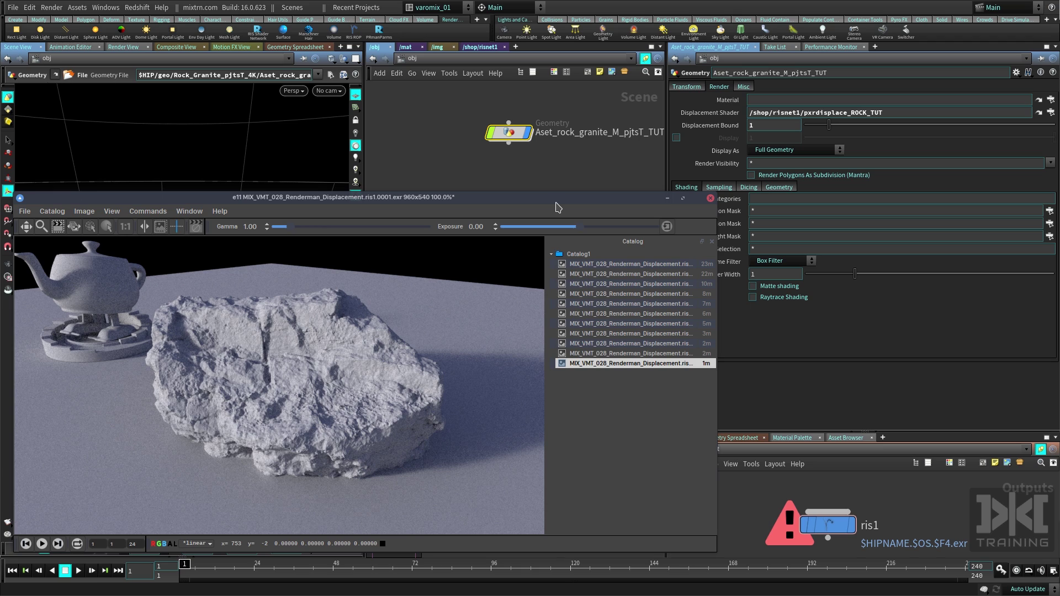
- Add the RenderMan parameters to the granite rock object and enable Polygons as Subdivision in its RMAN geometry settings
click(511, 134)
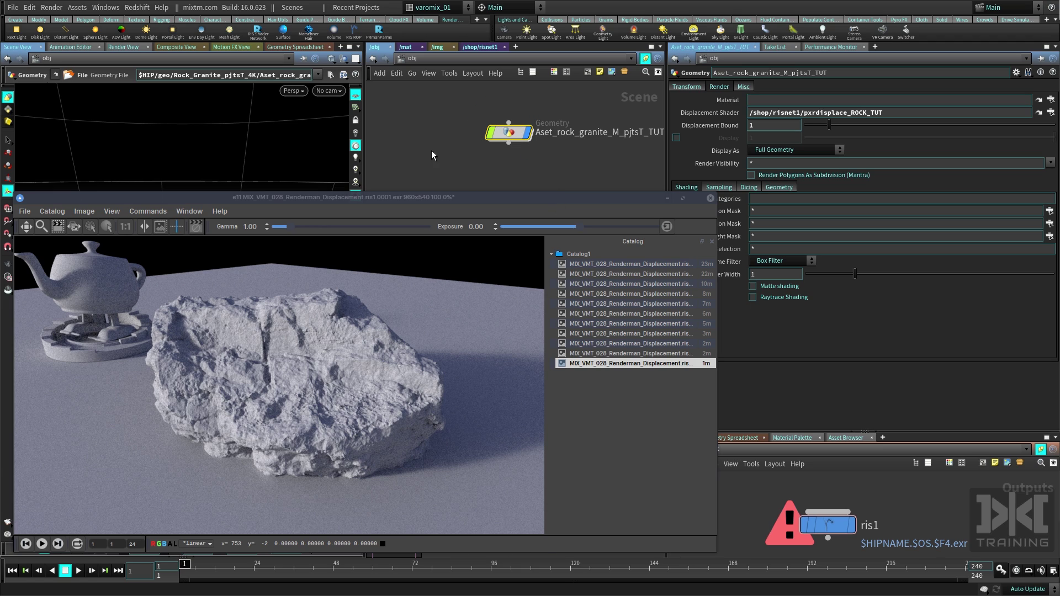
click(378, 30)
click(765, 87)
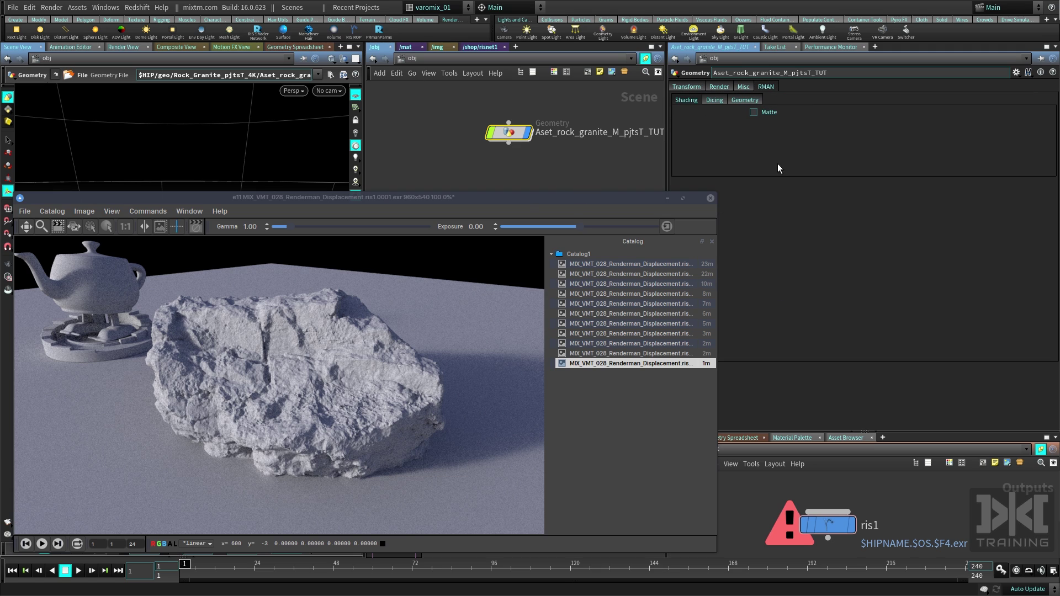
click(711, 100)
click(738, 99)
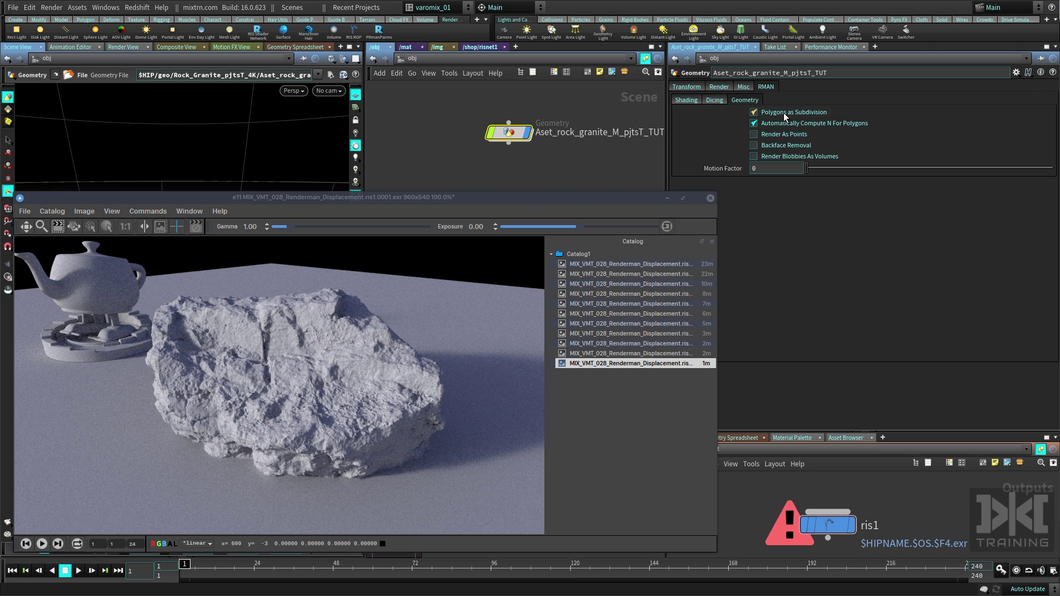
- Render ris1 to disk and move the render view up to show the whole image
click(828, 524)
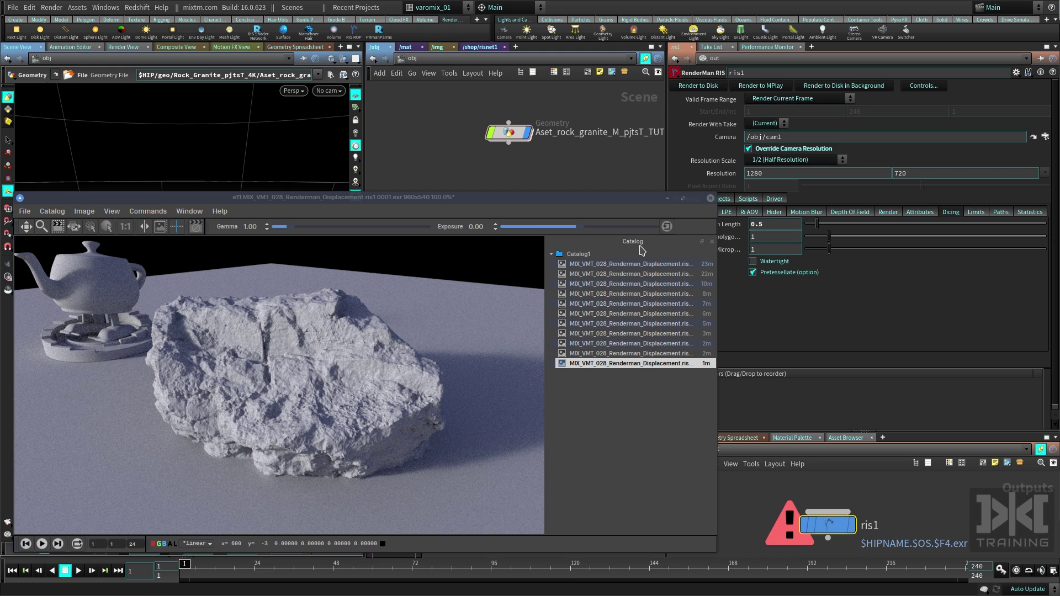
click(698, 86)
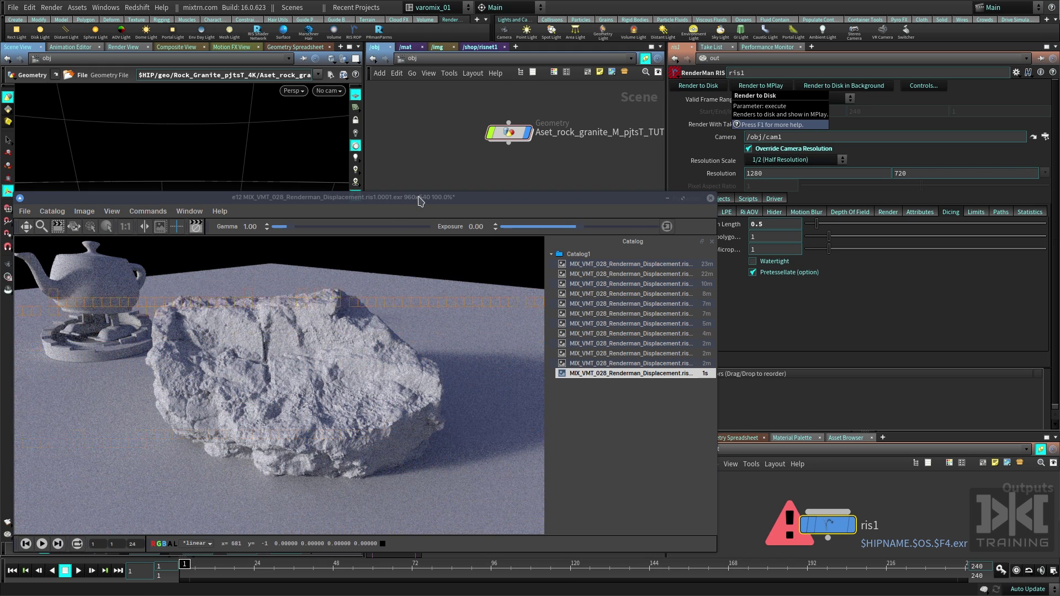
drag(419, 200, 444, 128)
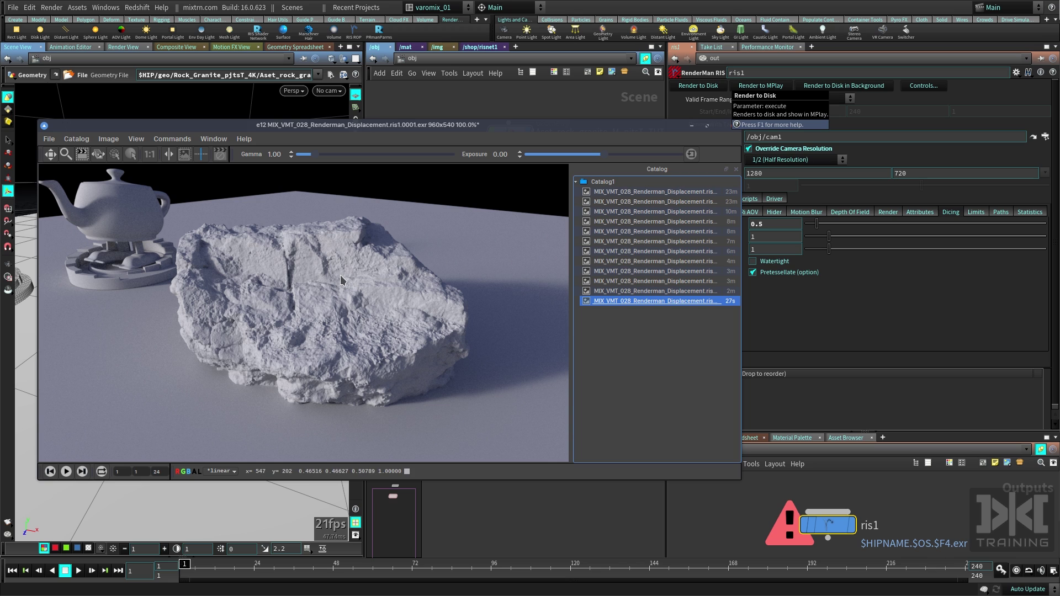
- Compare the two newest catalog renders at full-image size by switching repeatedly between them
click(640, 291)
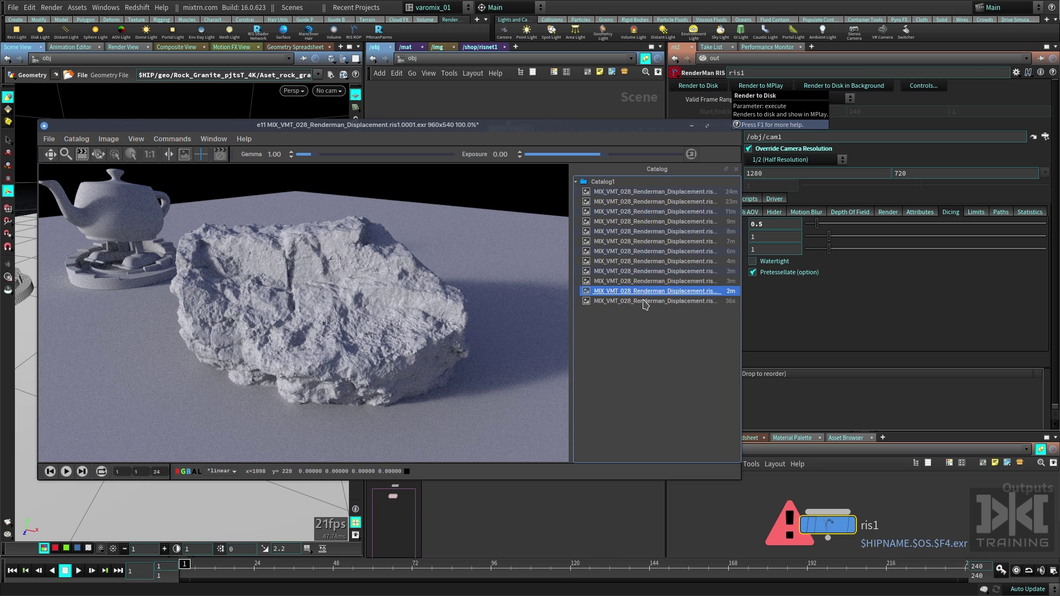
click(643, 299)
click(642, 291)
key(Down)
key(Up)
key(Down)
key(Up)
key(Down)
key(Up)
key(Down)
key(Up)
key(Down)
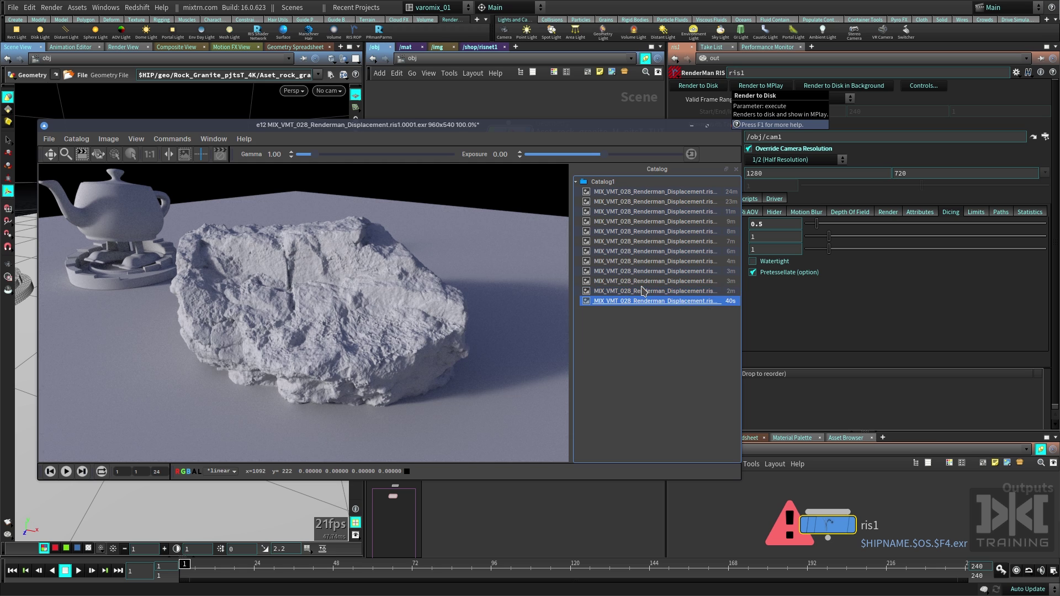
- Compare the rock's fine surface detail up close between the renders without and with polygons as subdivision
scroll(343, 298, up, 3)
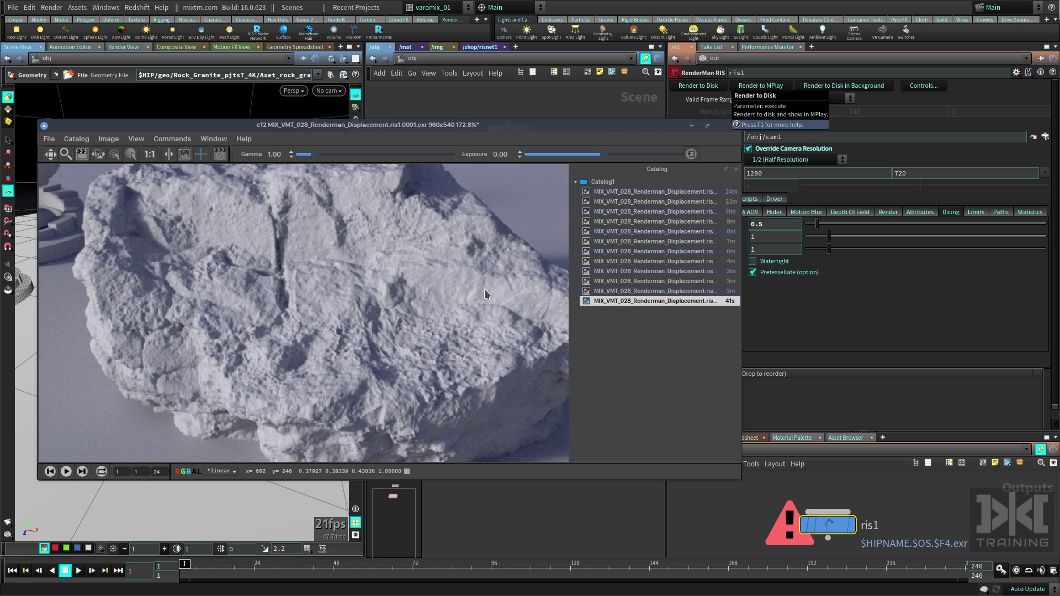
key(Up)
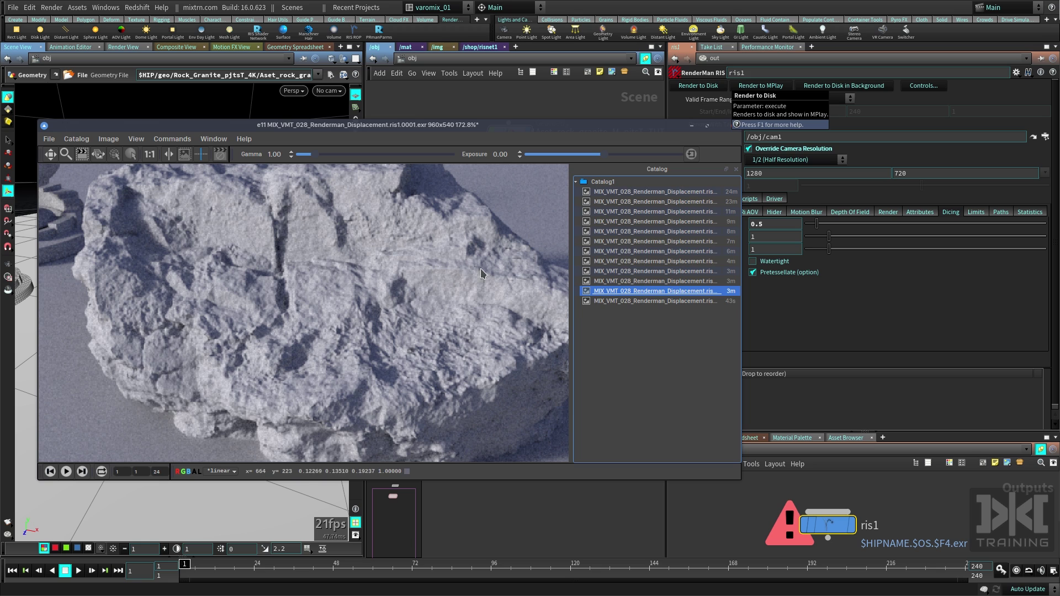
key(Down)
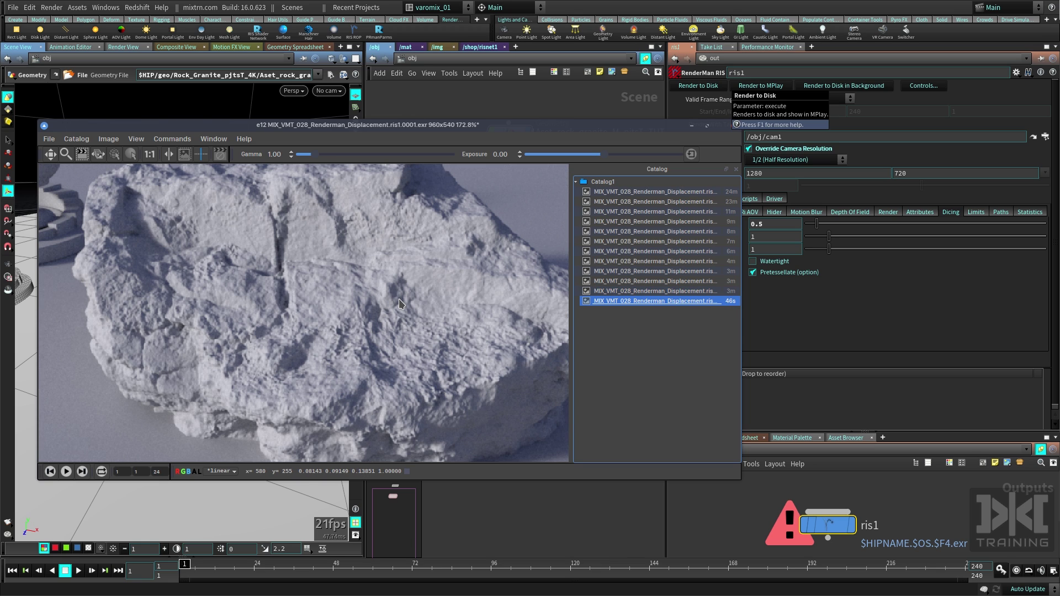
key(Up)
key(Down)
key(Up)
key(Down)
key(Up)
key(Down)
key(Up)
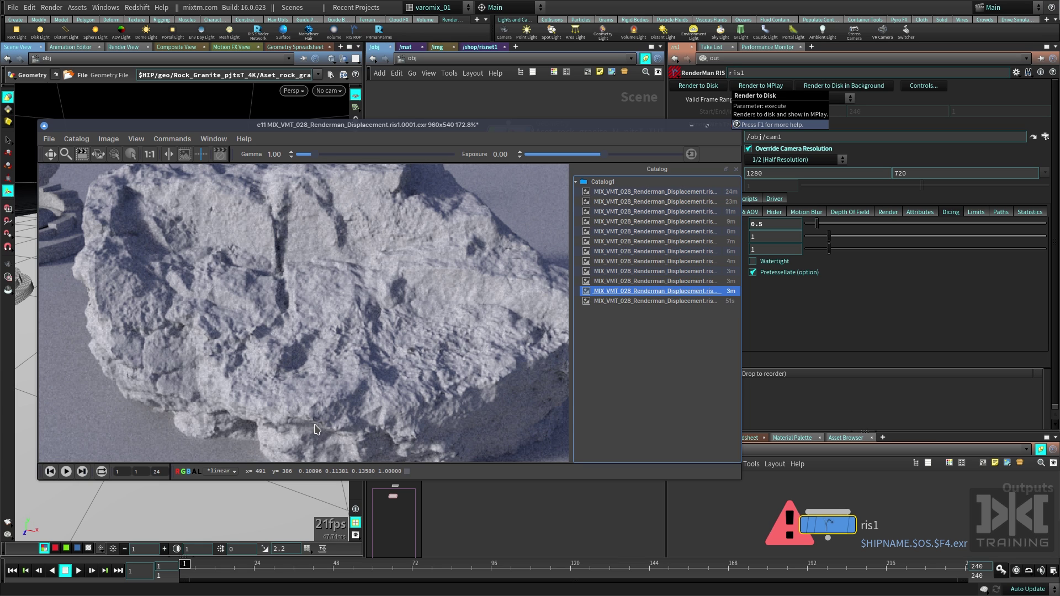
key(Down)
key(Up)
key(Down)
key(Up)
key(Down)
key(Up)
key(Down)
key(Up)
key(Down)
key(Up)
key(Down)
key(Up)
key(Down)
key(Up)
key(Down)
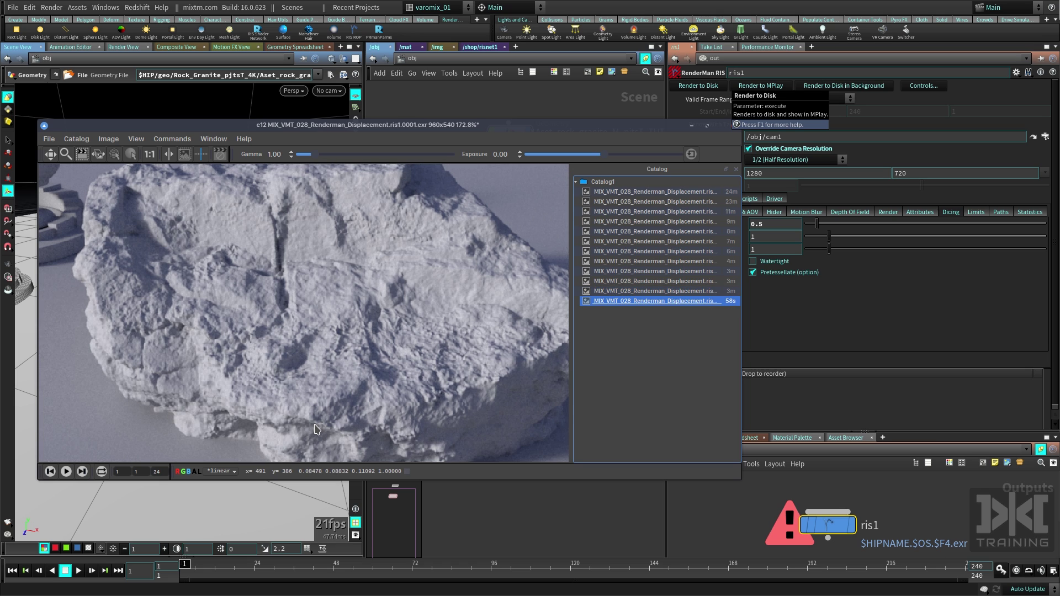
key(Up)
key(Down)
- Compare the overall rock shape and silhouette at 100% between the previous and the subdivided render
scroll(406, 374, down, 3)
key(Up)
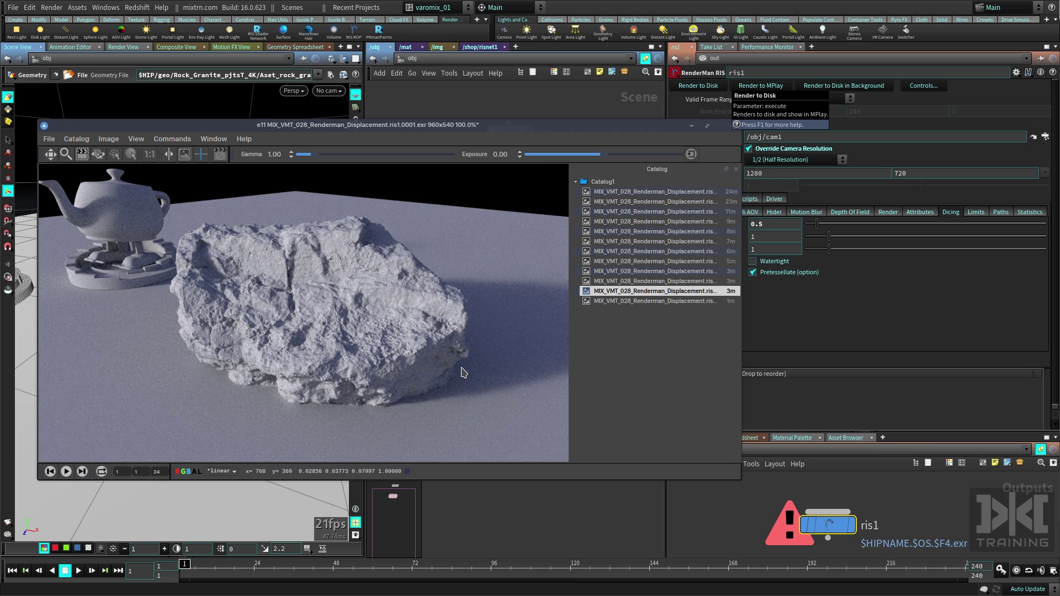
key(Down)
key(Up)
key(Down)
key(Up)
key(Down)
key(Up)
key(Down)
key(Up)
key(Down)
key(Up)
key(Down)
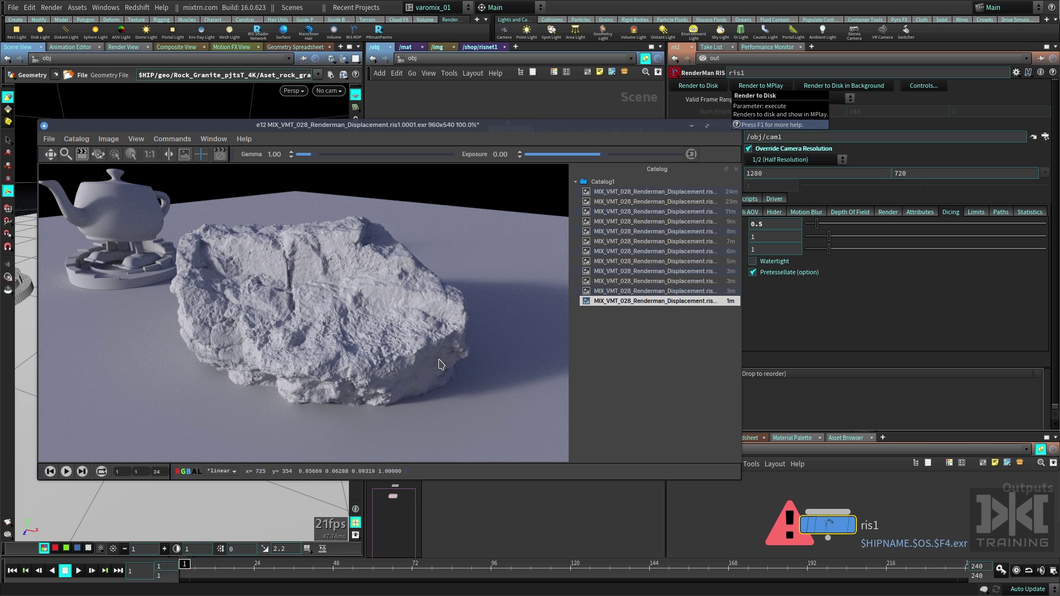
key(Up)
key(Down)
key(Up)
key(Down)
key(Up)
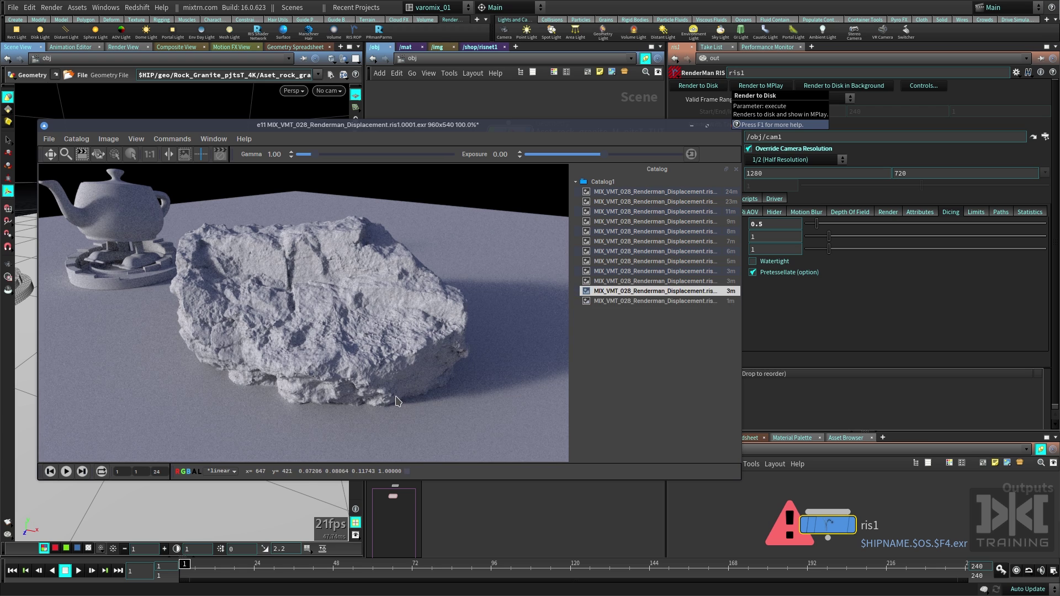
key(Down)
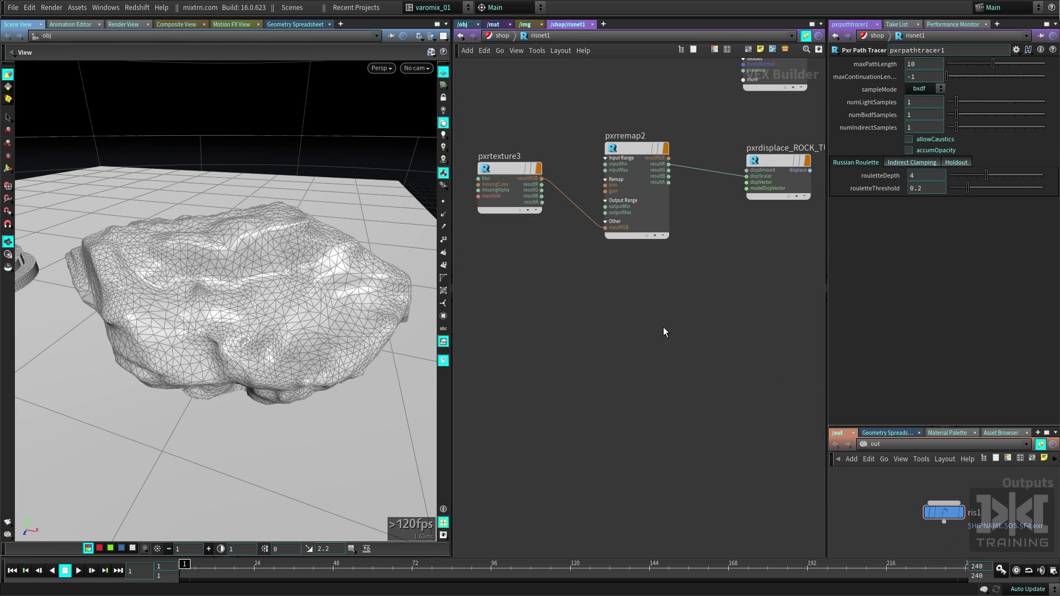
- Add a Pxr Disp Transform node below pxrremap2 in the risnet1 shader network
key(Tab)
text(disp)
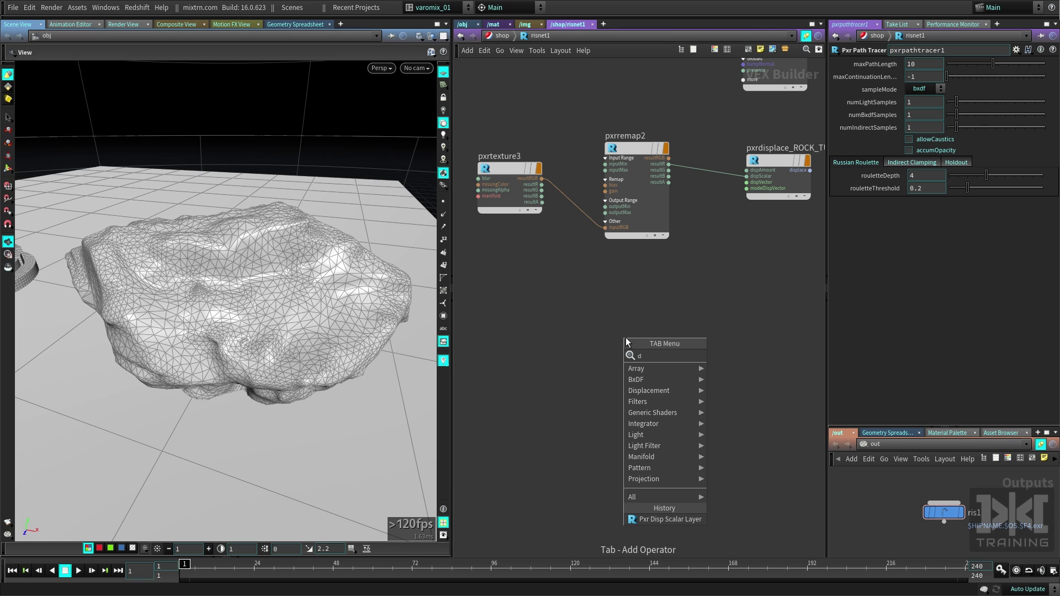
click(748, 388)
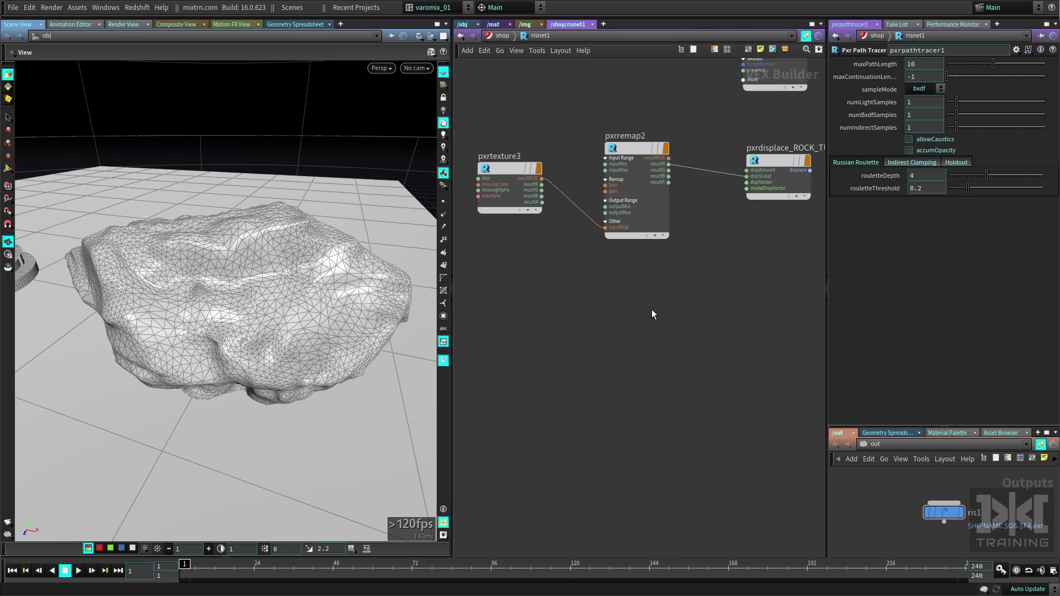
click(651, 309)
scroll(651, 309, up, 3)
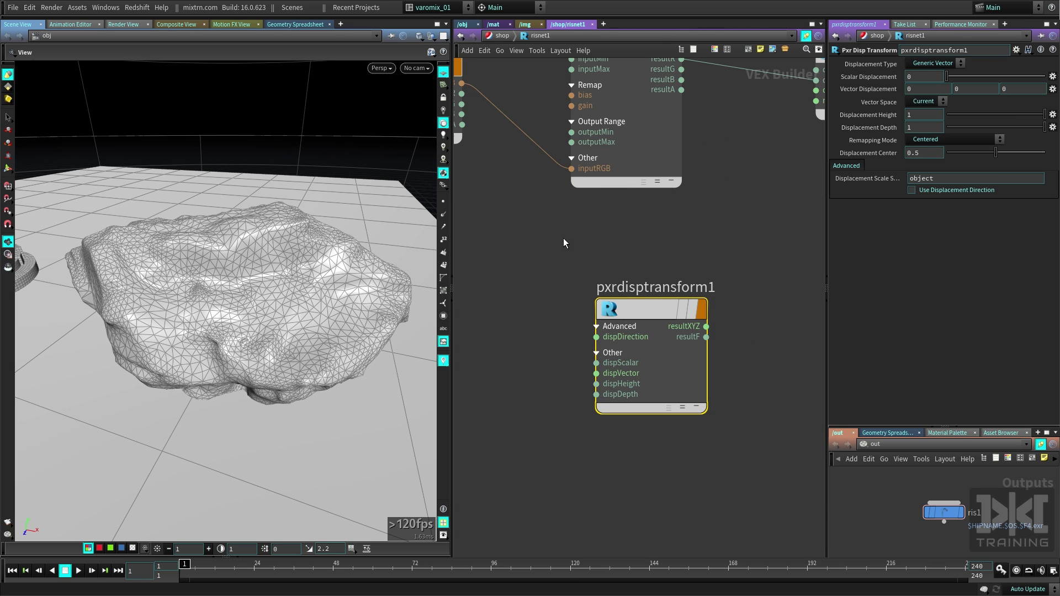
middle_drag(594, 226, 670, 318)
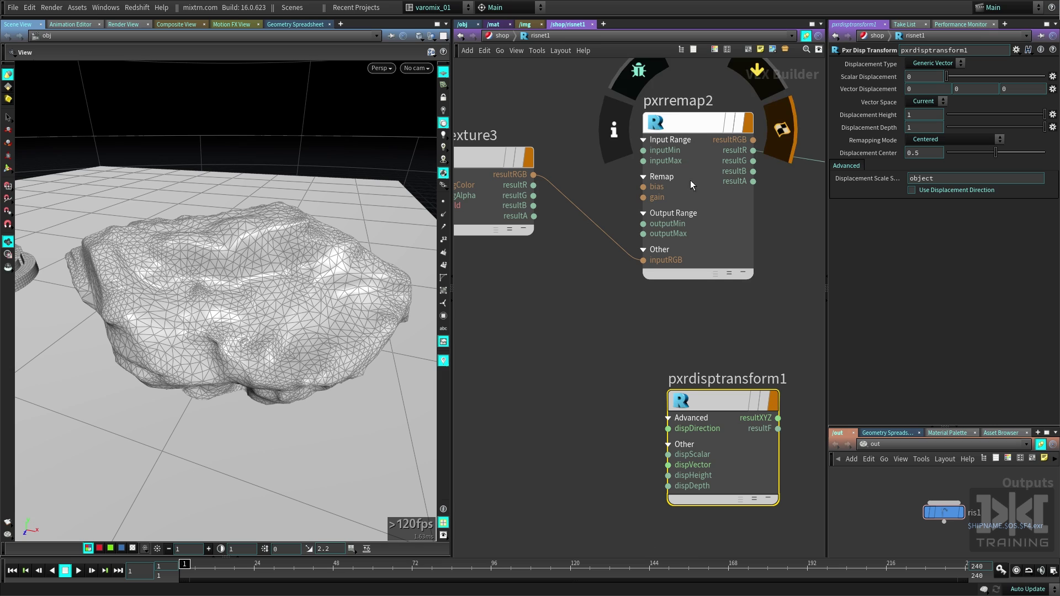
- Place the Pxr Disp Transform node directly beneath pxrremap2 and review its Displacement Type options
click(690, 120)
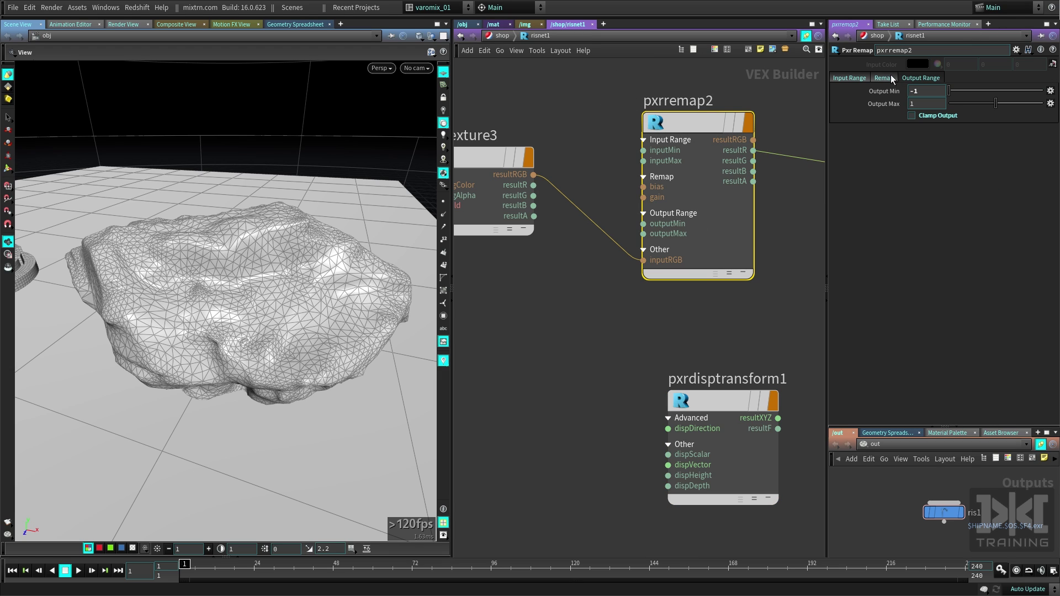
drag(727, 403, 718, 333)
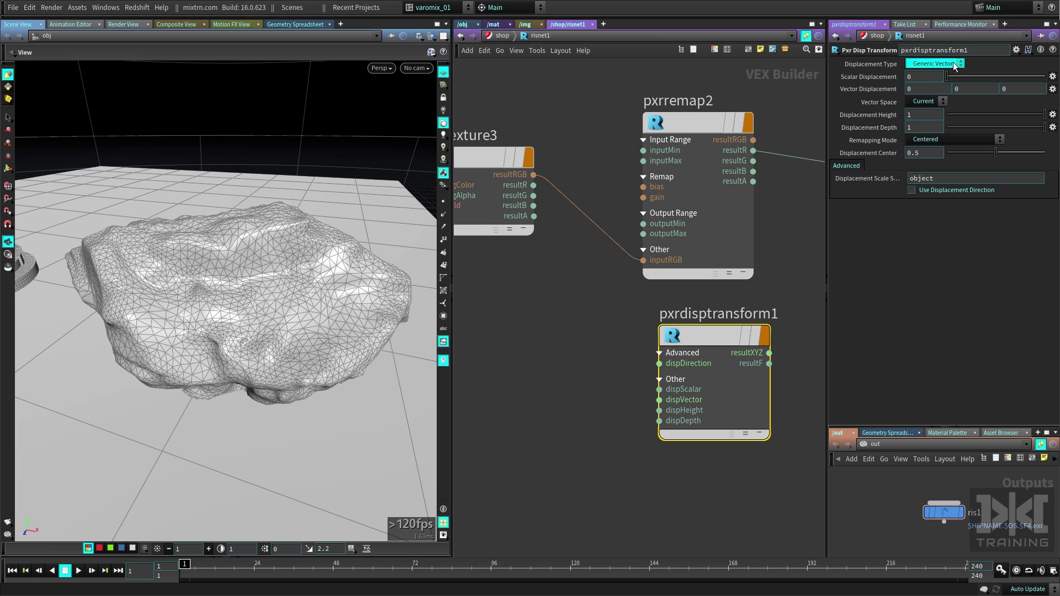
click(926, 64)
click(929, 167)
drag(707, 337, 697, 333)
middle_drag(776, 301, 747, 273)
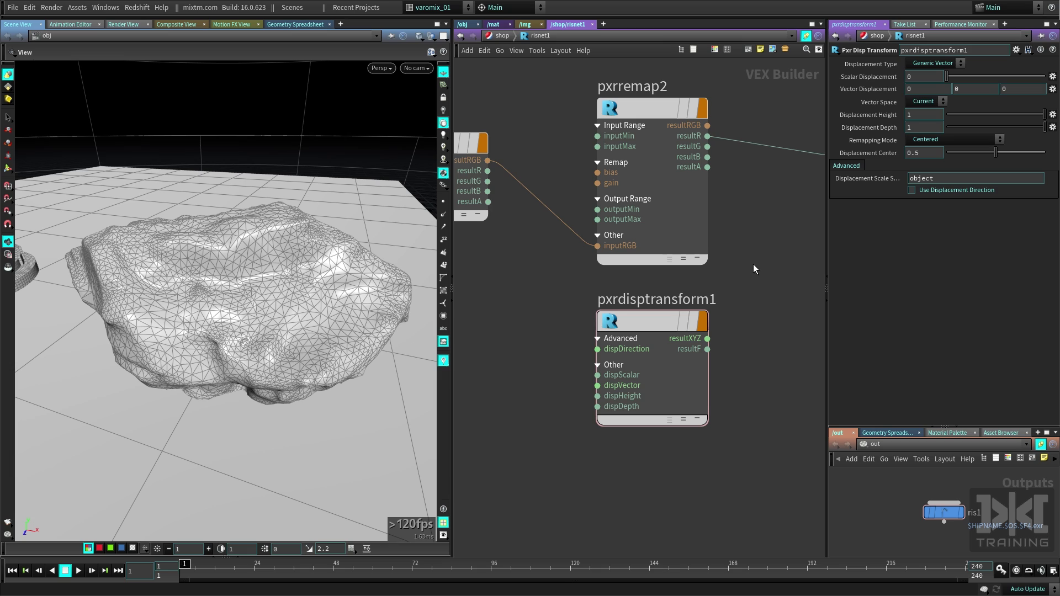
- Compare the Pxr Disp Transform's remapping parameters with the Output Range, Bias and Gain settings of pxrremap2
click(651, 331)
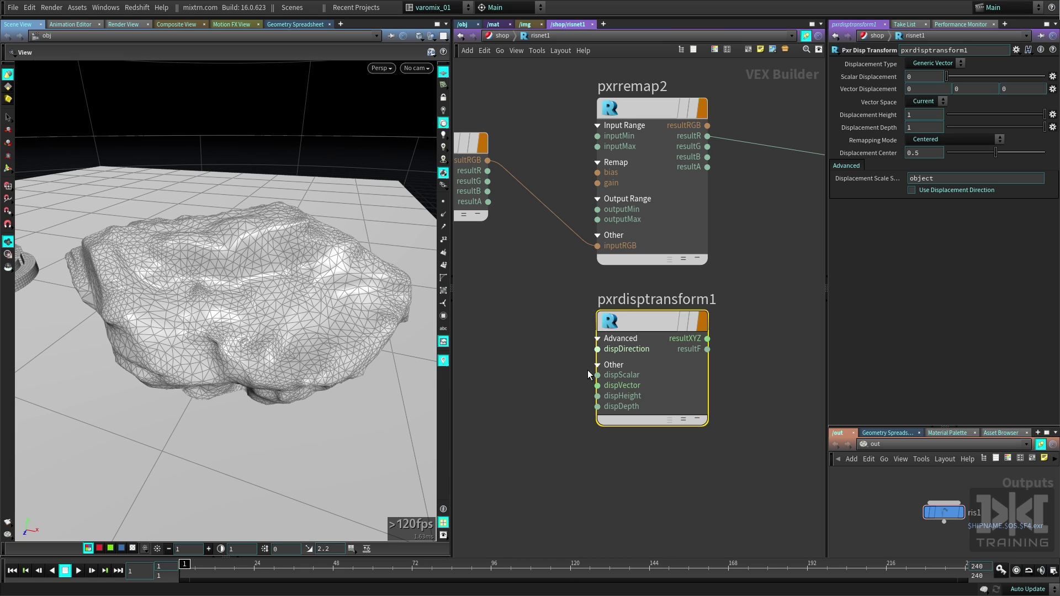
middle_drag(572, 311, 642, 320)
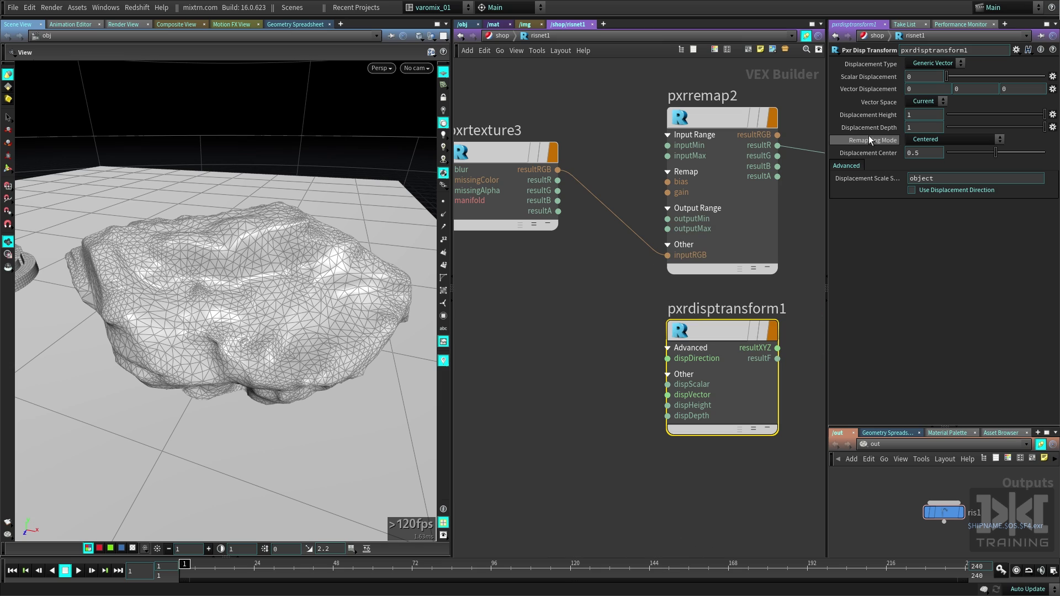
click(721, 112)
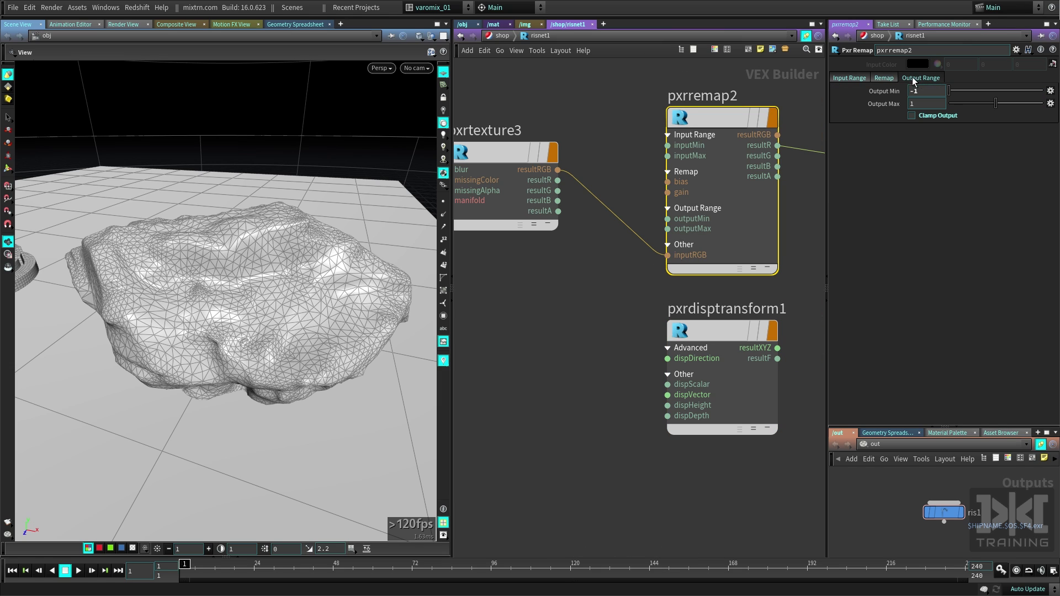
click(882, 78)
middle_drag(609, 338, 468, 373)
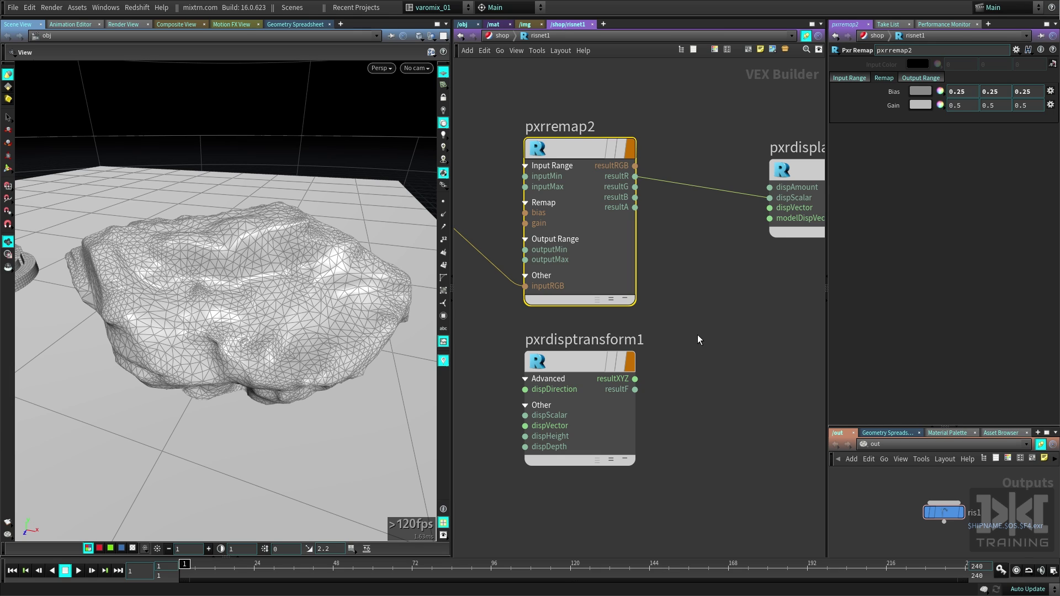
middle_drag(697, 335, 728, 263)
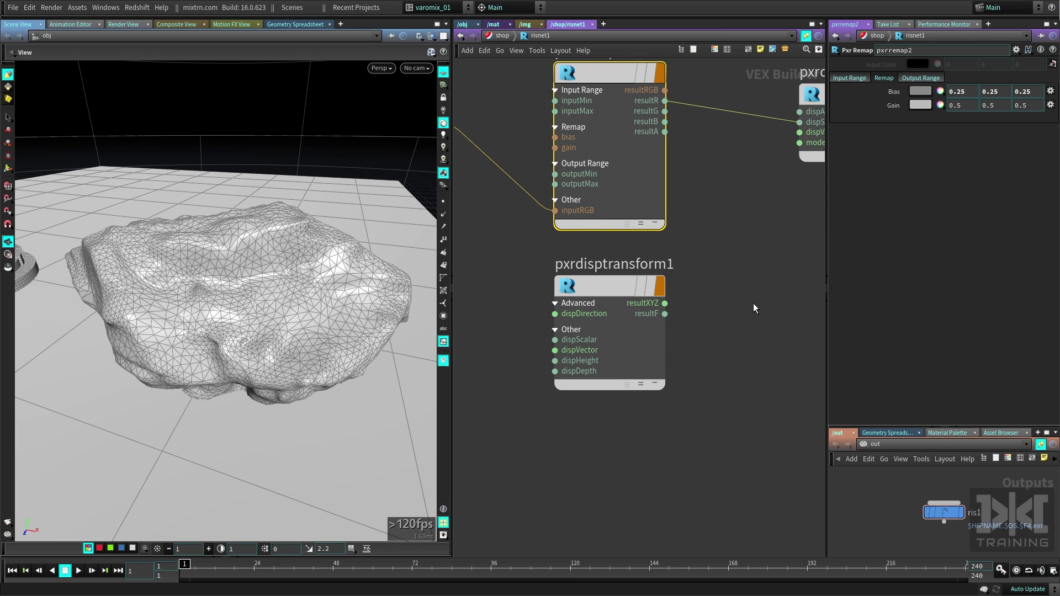
click(608, 286)
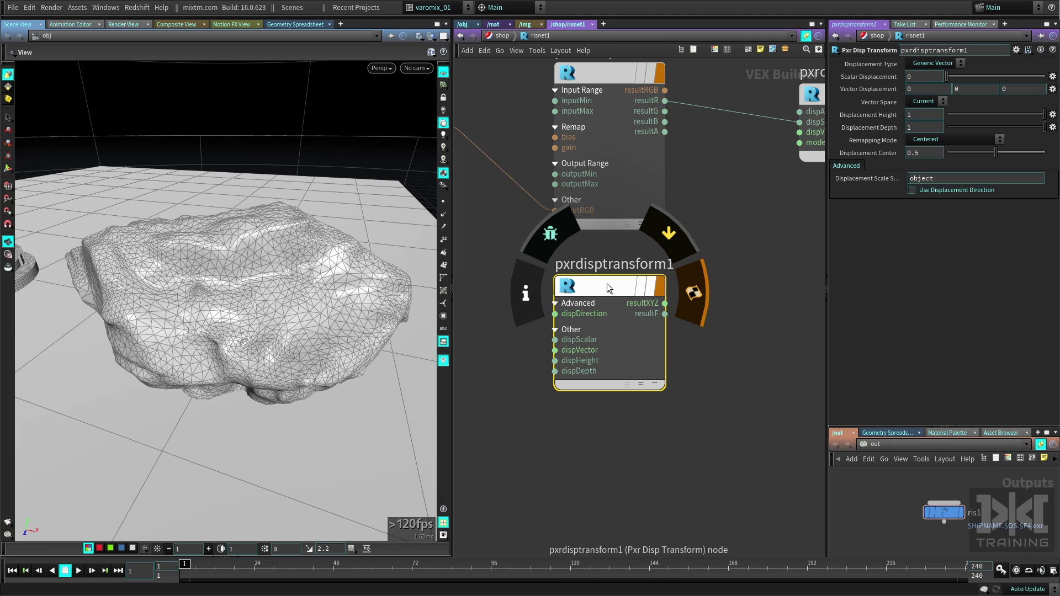